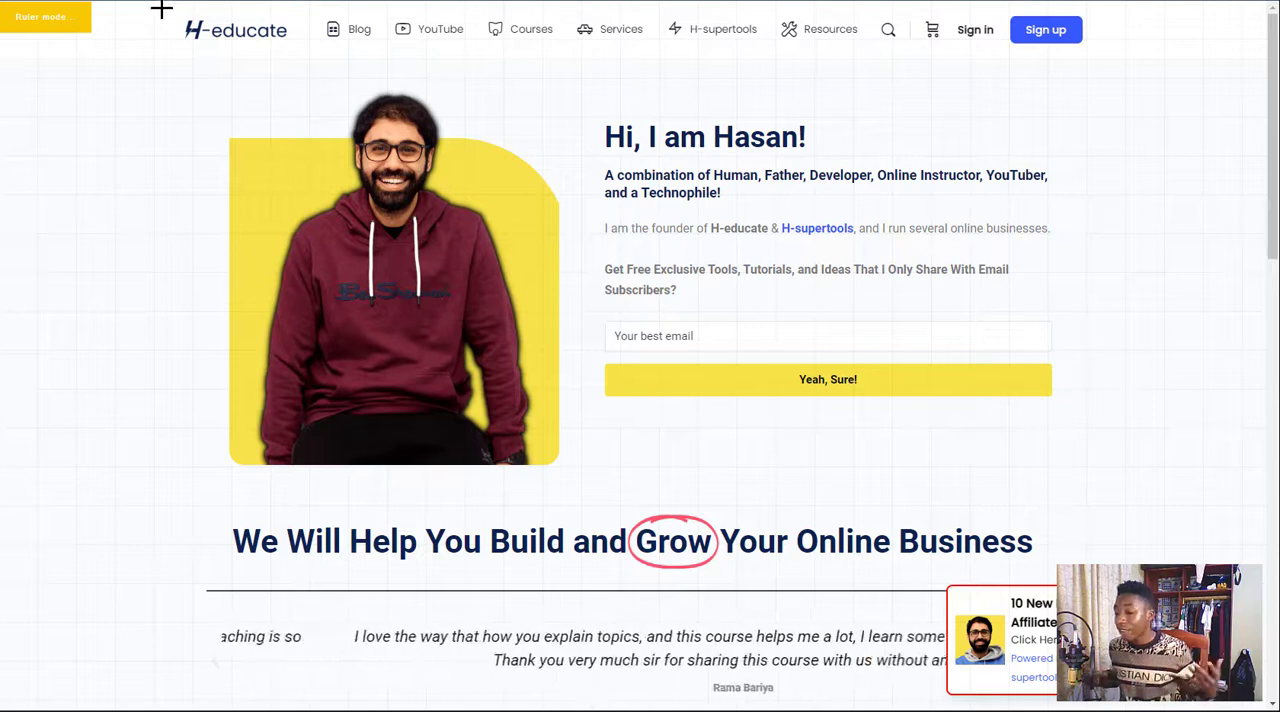
Measure the navigation header of the H-educate homepage and look through the page down to its footer
left_click_drag(166, 11, 1091, 53)
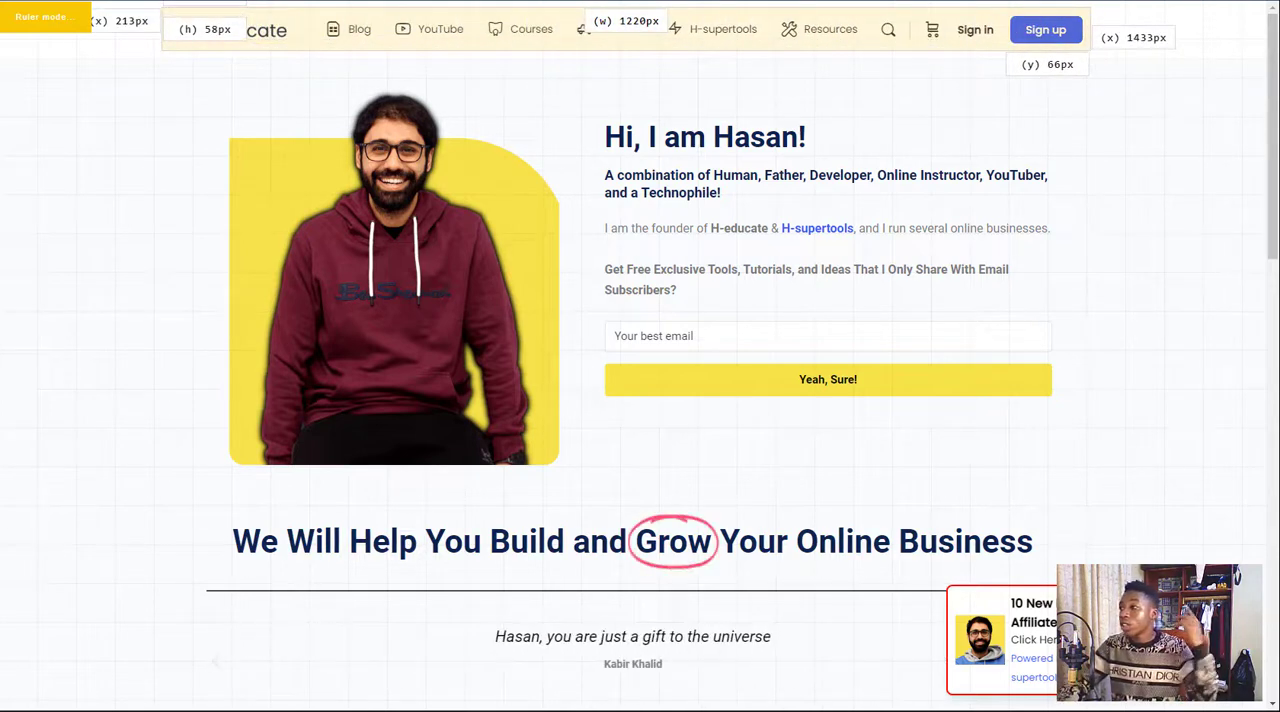
key("Escape")
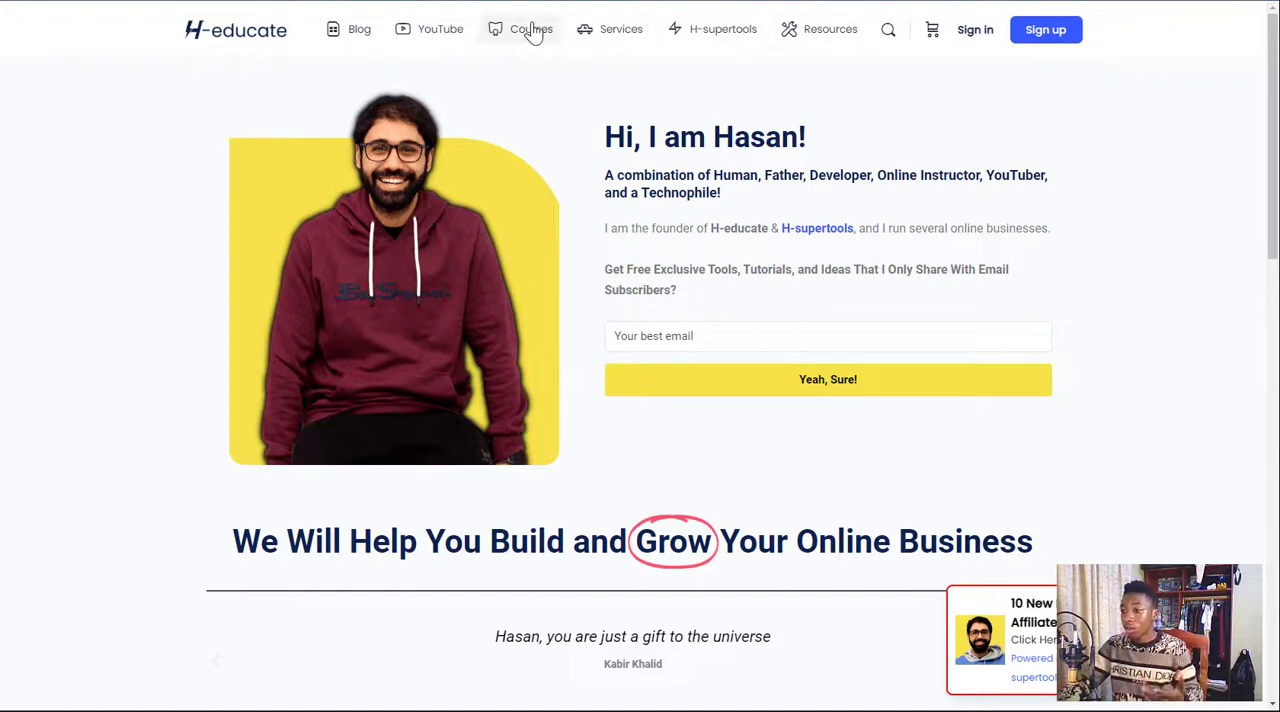
scroll(505, 213, "down", 1)
scroll(505, 213, "down", 10)
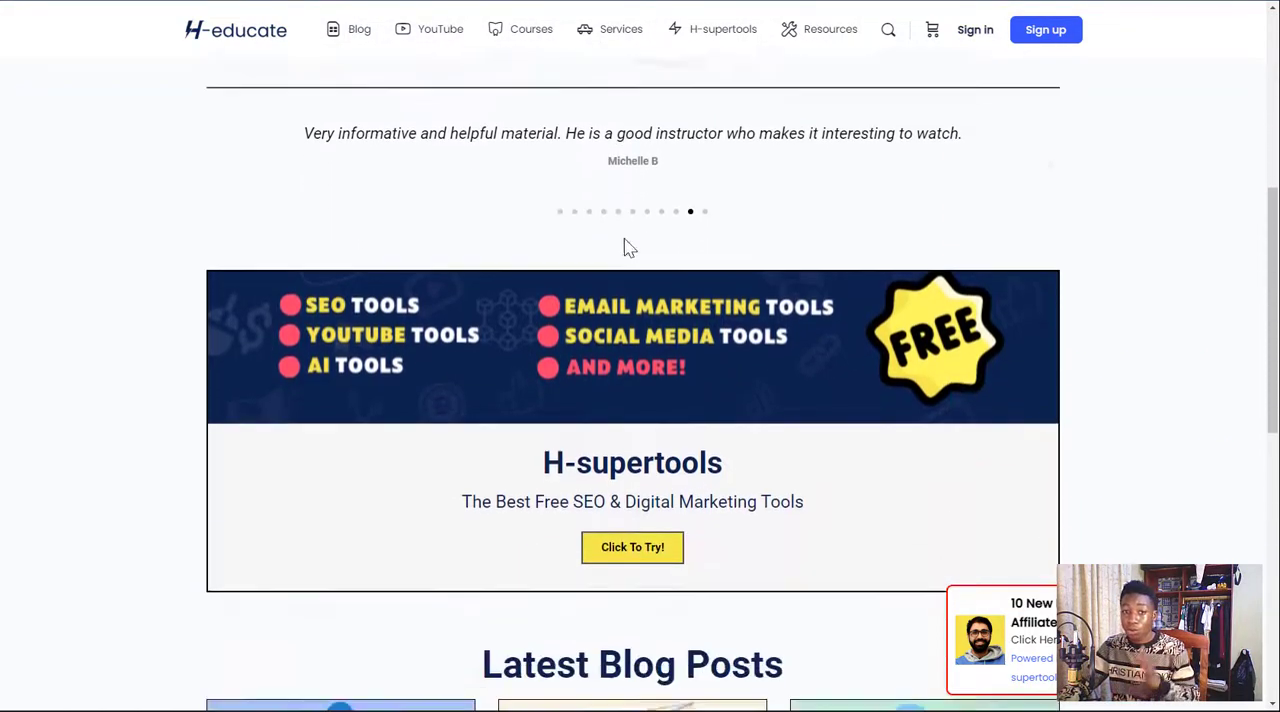
scroll(820, 315, "down", 2)
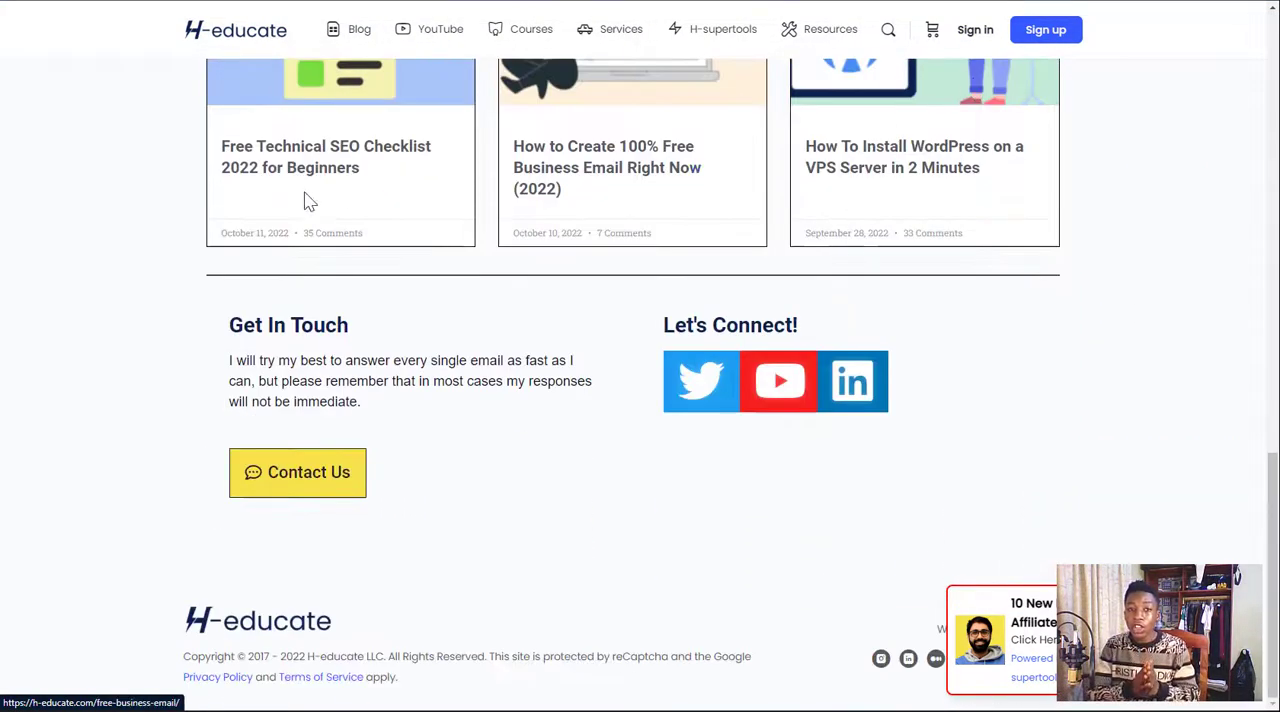
scroll(710, 250, "up", 12)
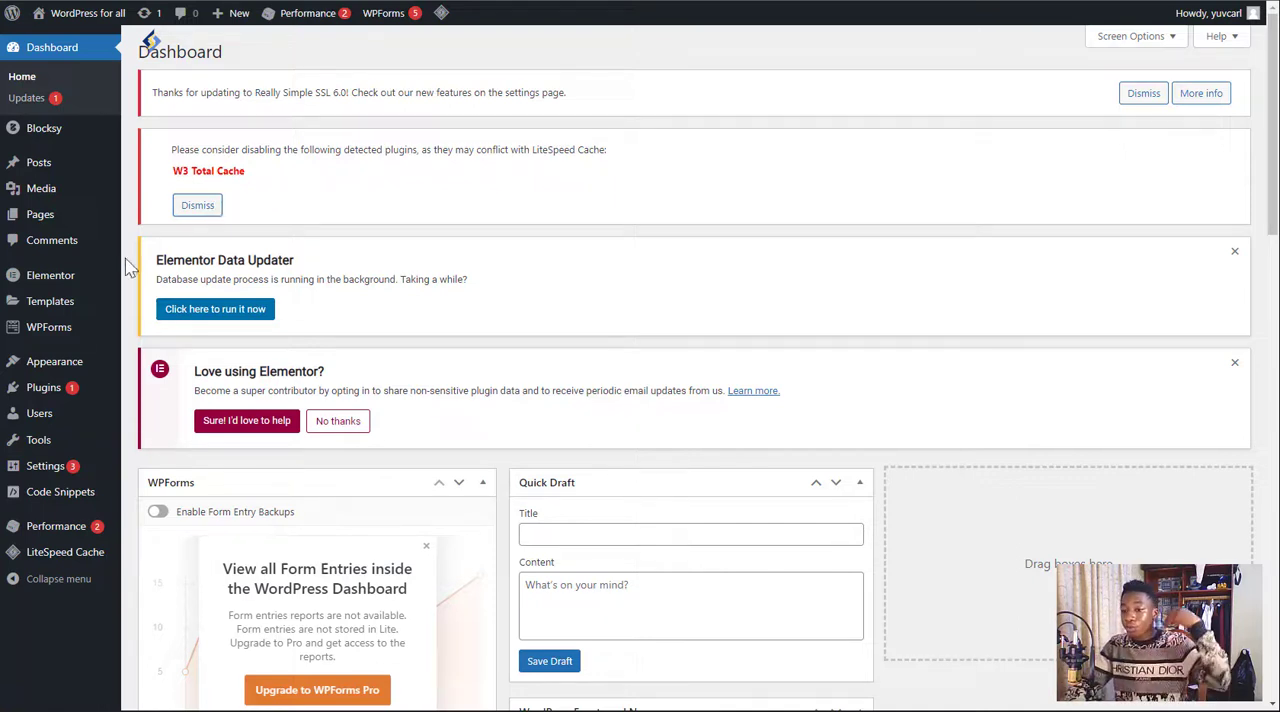
Start adding a new Elementor template from the WordPress dashboard
mouse_move(106, 278)
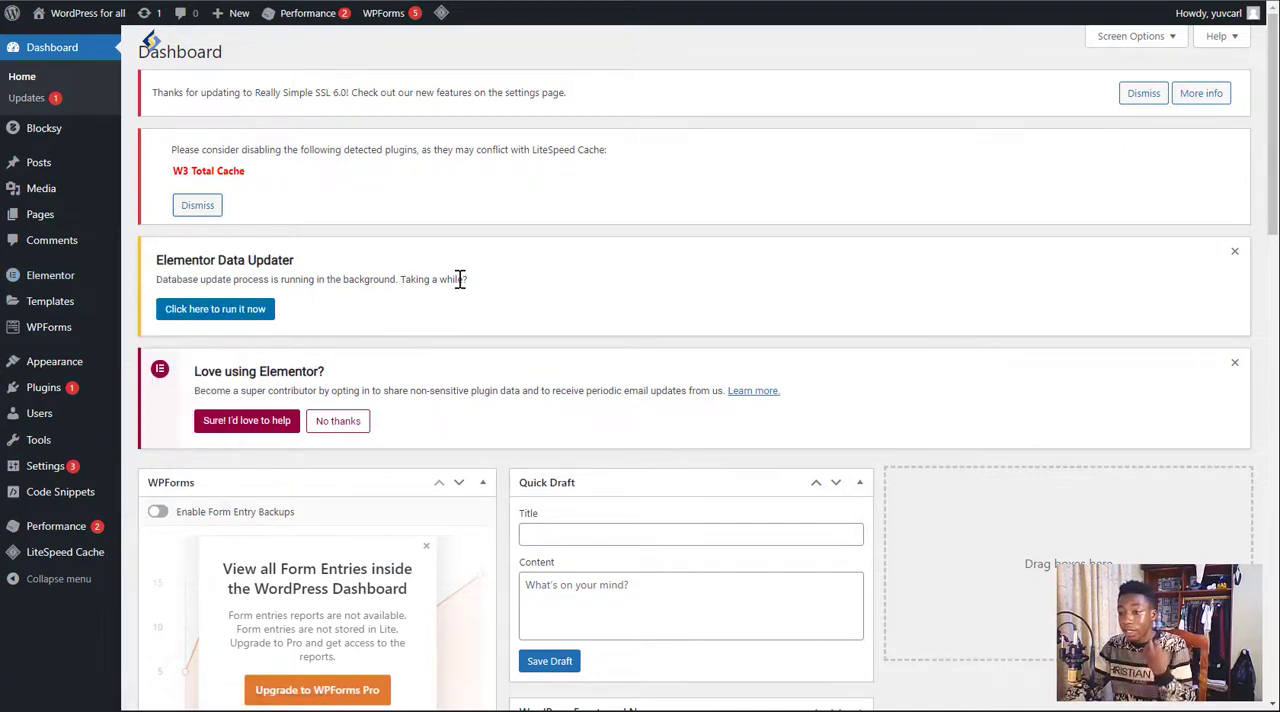
mouse_move(80, 300)
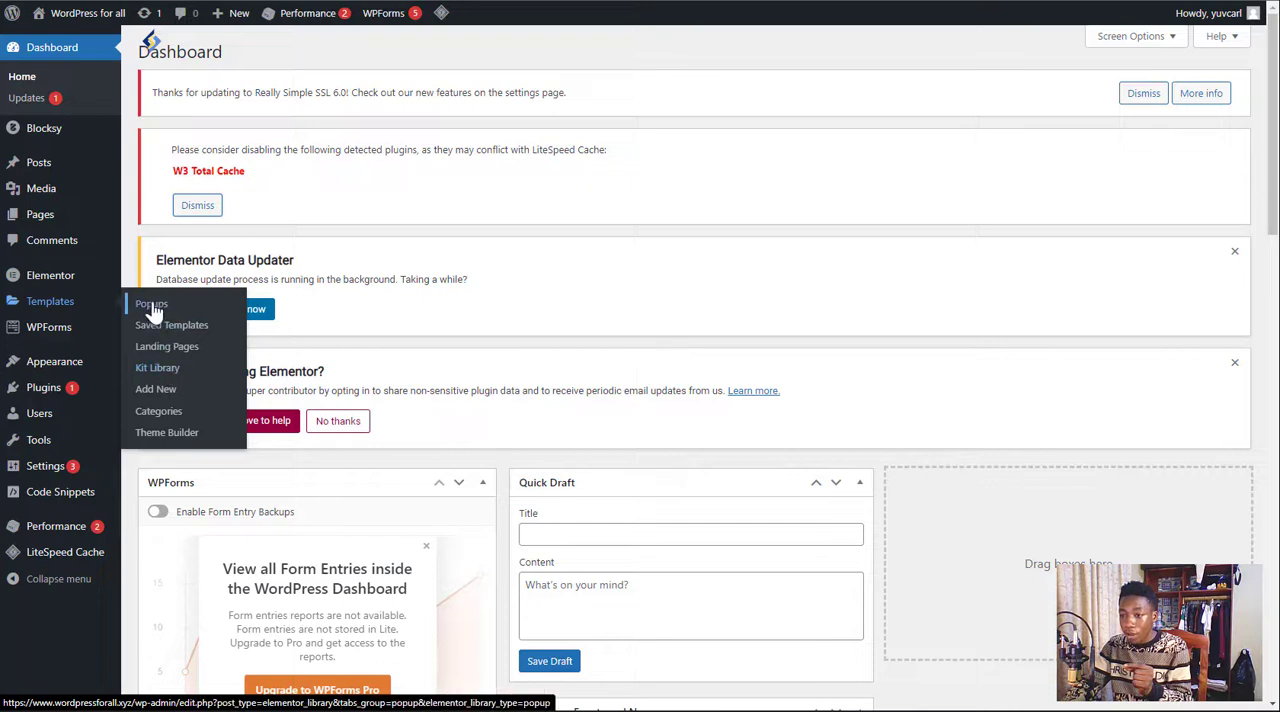
left_click(158, 390)
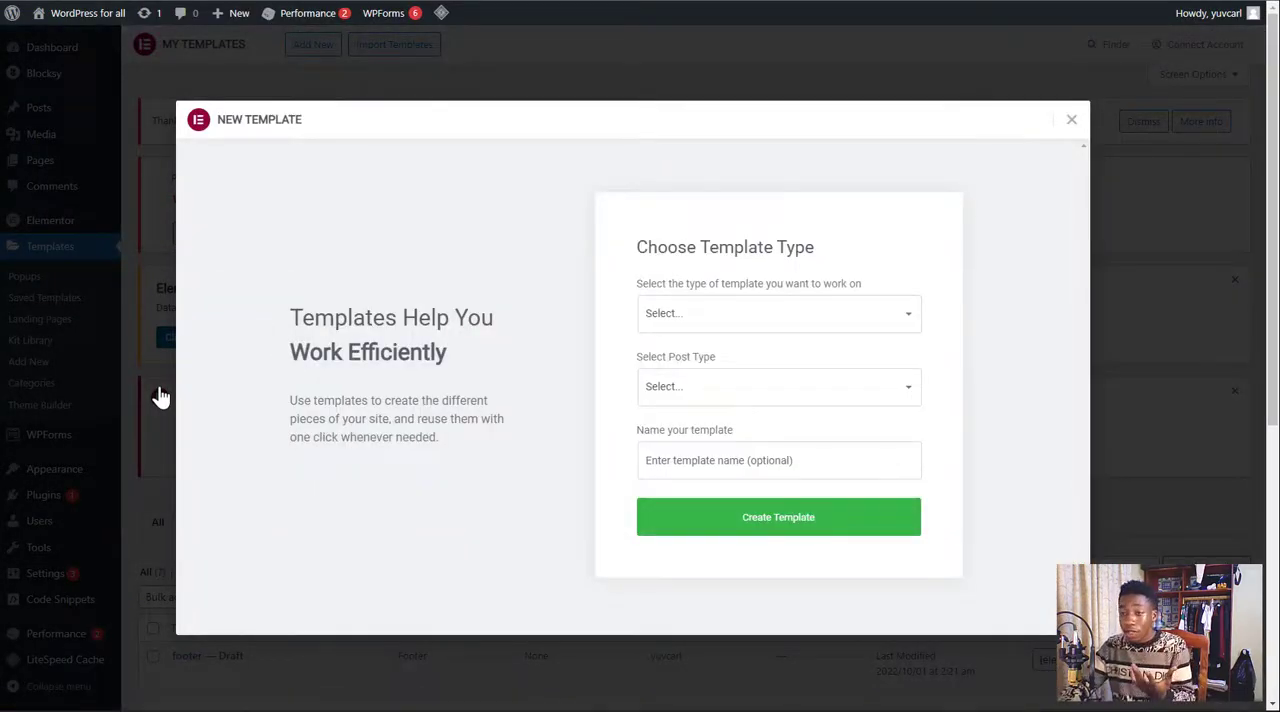
left_click(789, 331)
left_click(789, 329)
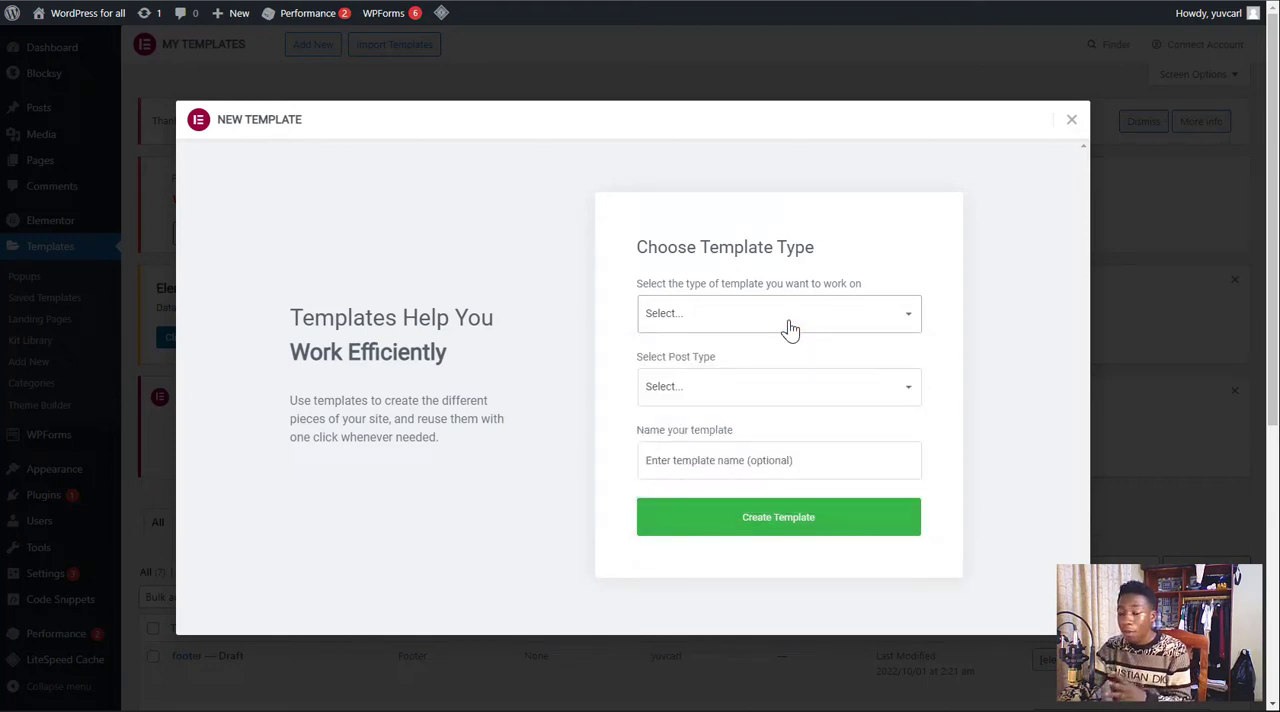
left_click(789, 329)
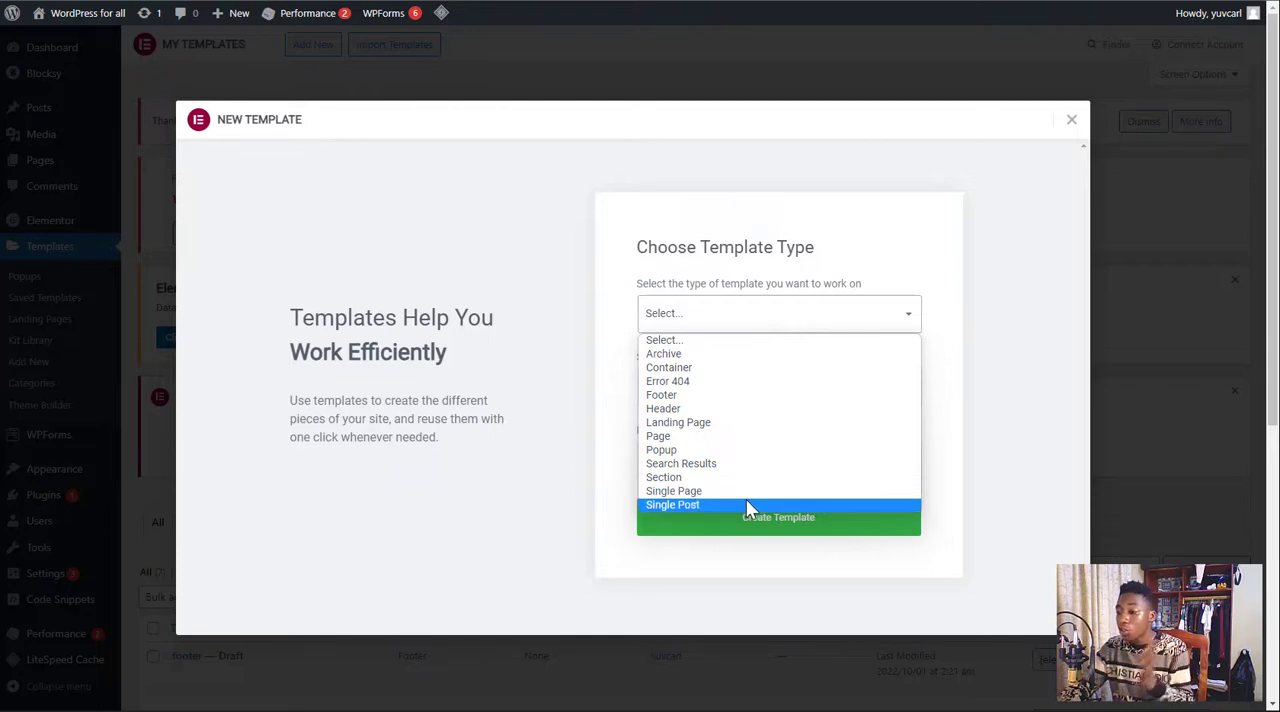
left_click(663, 409)
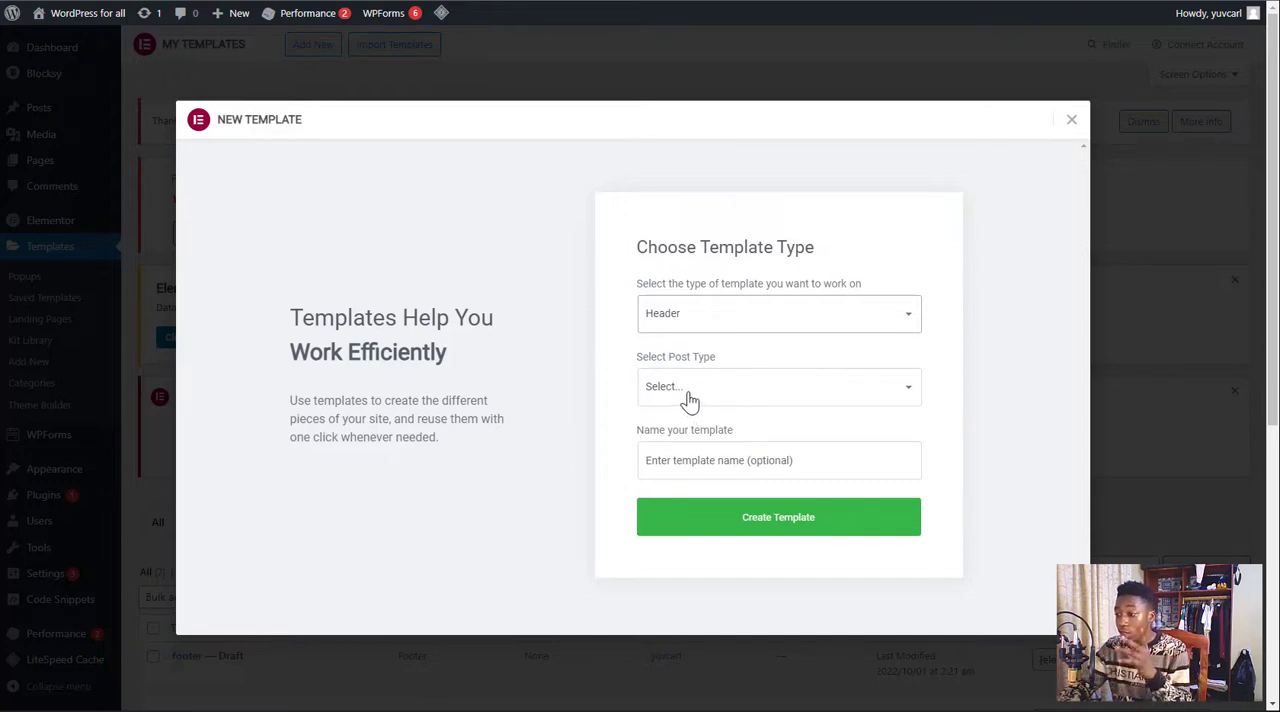
left_click(688, 400)
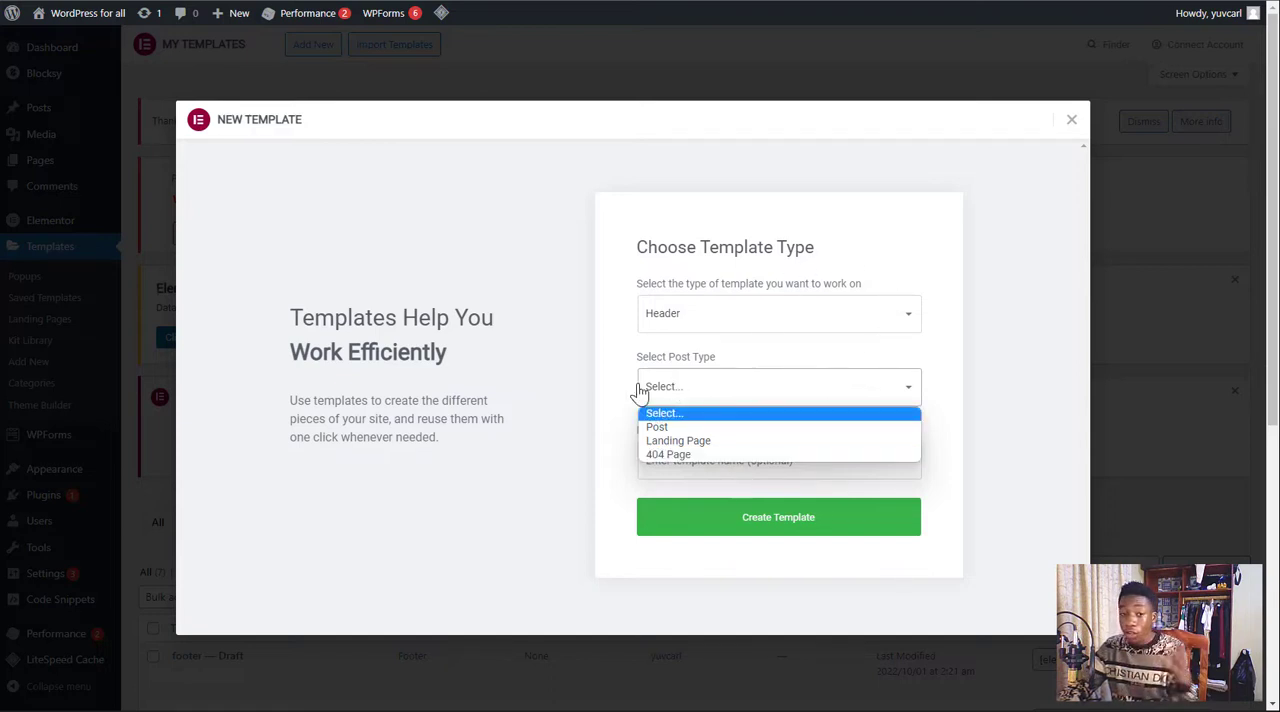
left_click(973, 274)
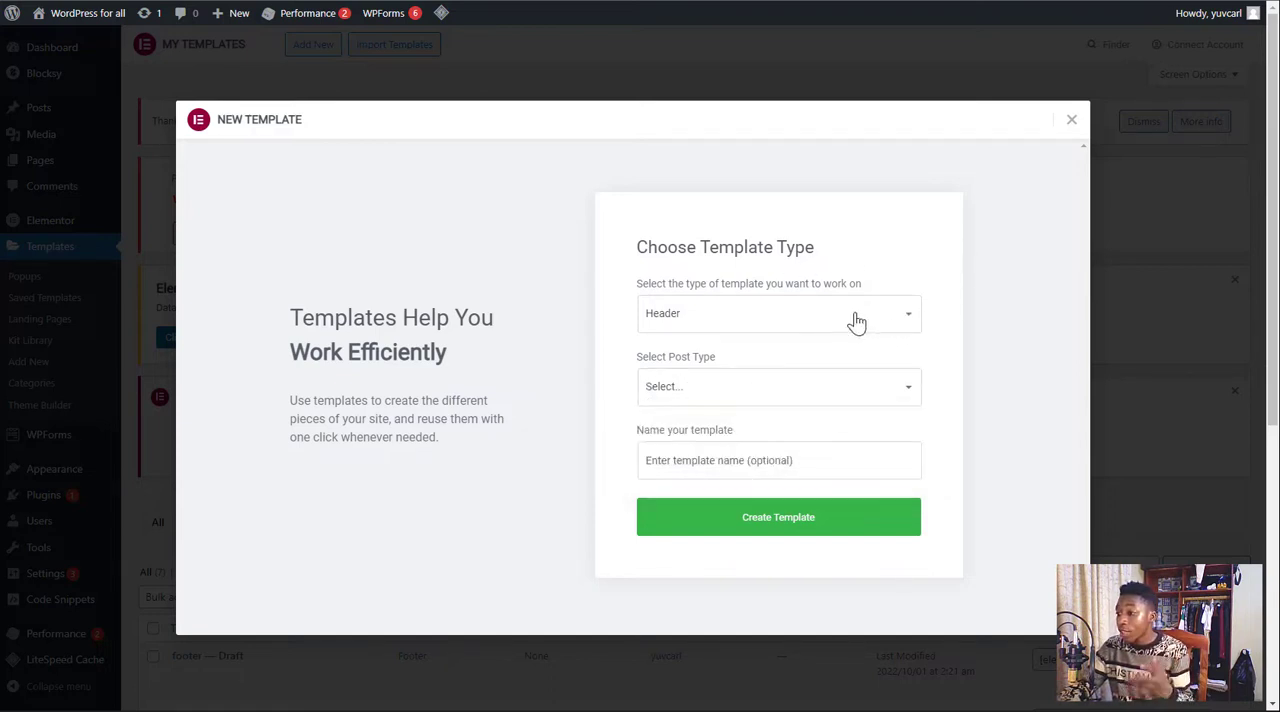
left_click(789, 464)
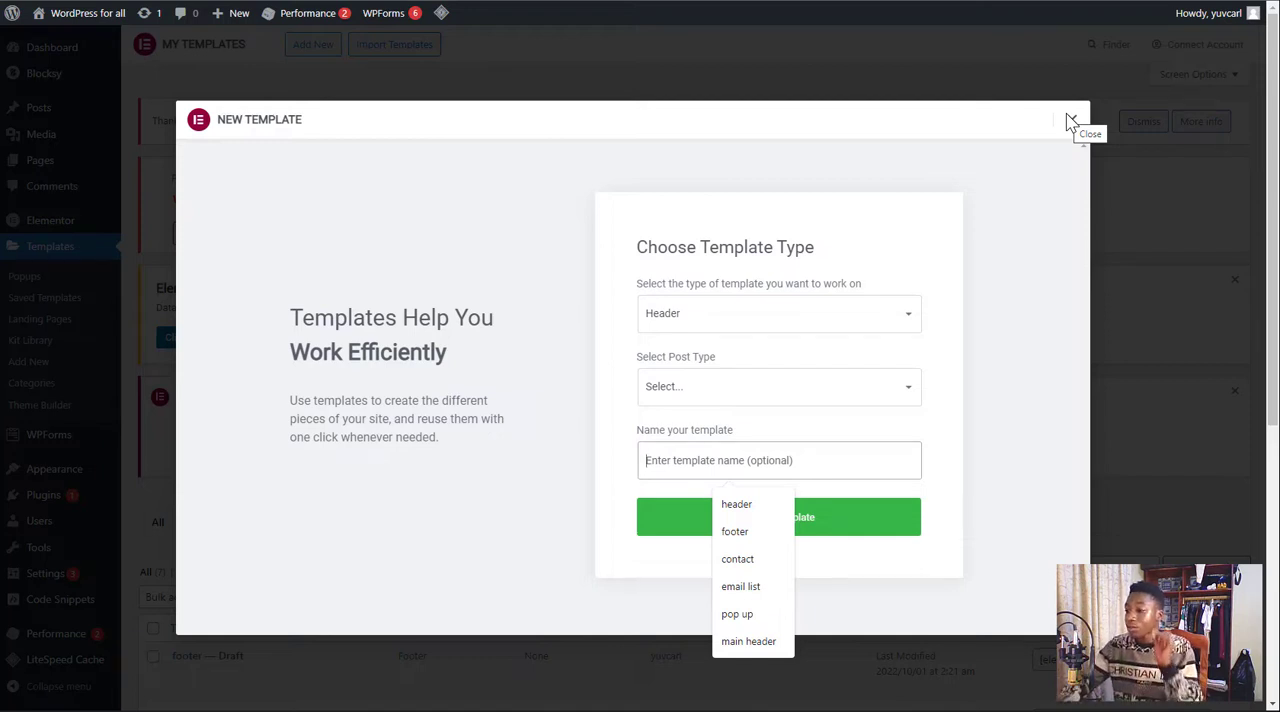
left_click(888, 313)
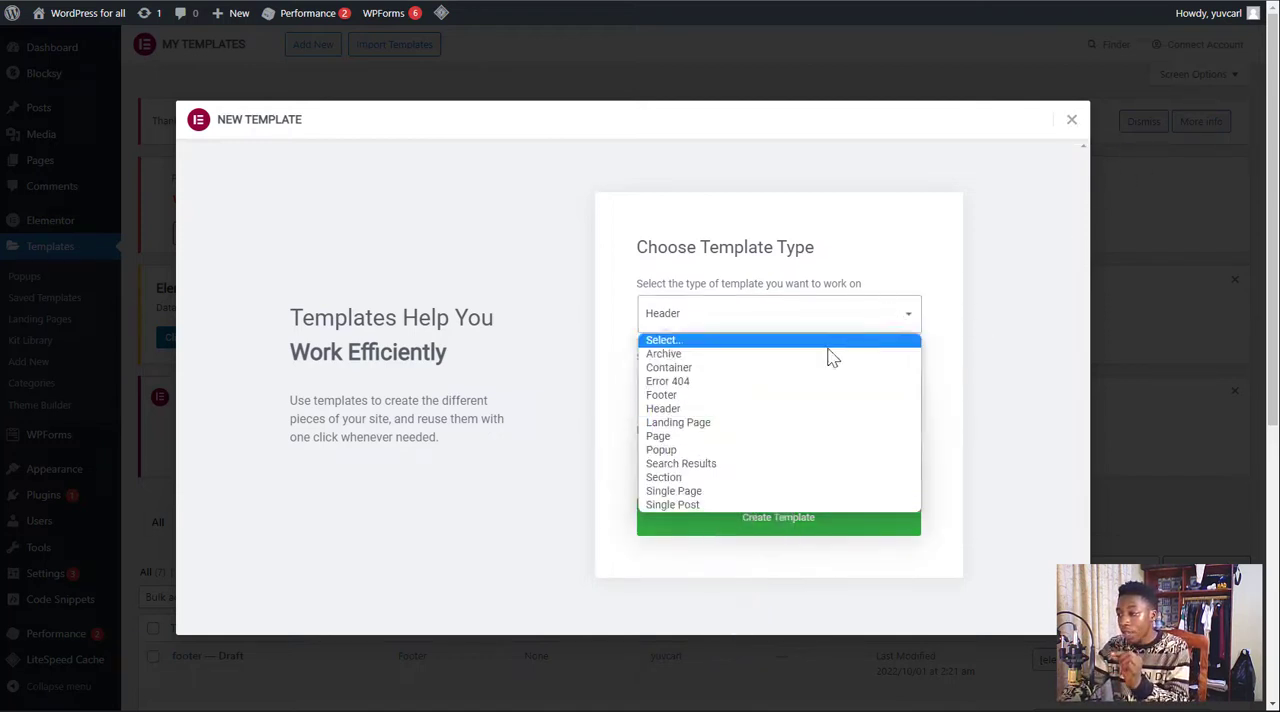
left_click(795, 408)
left_click(715, 461)
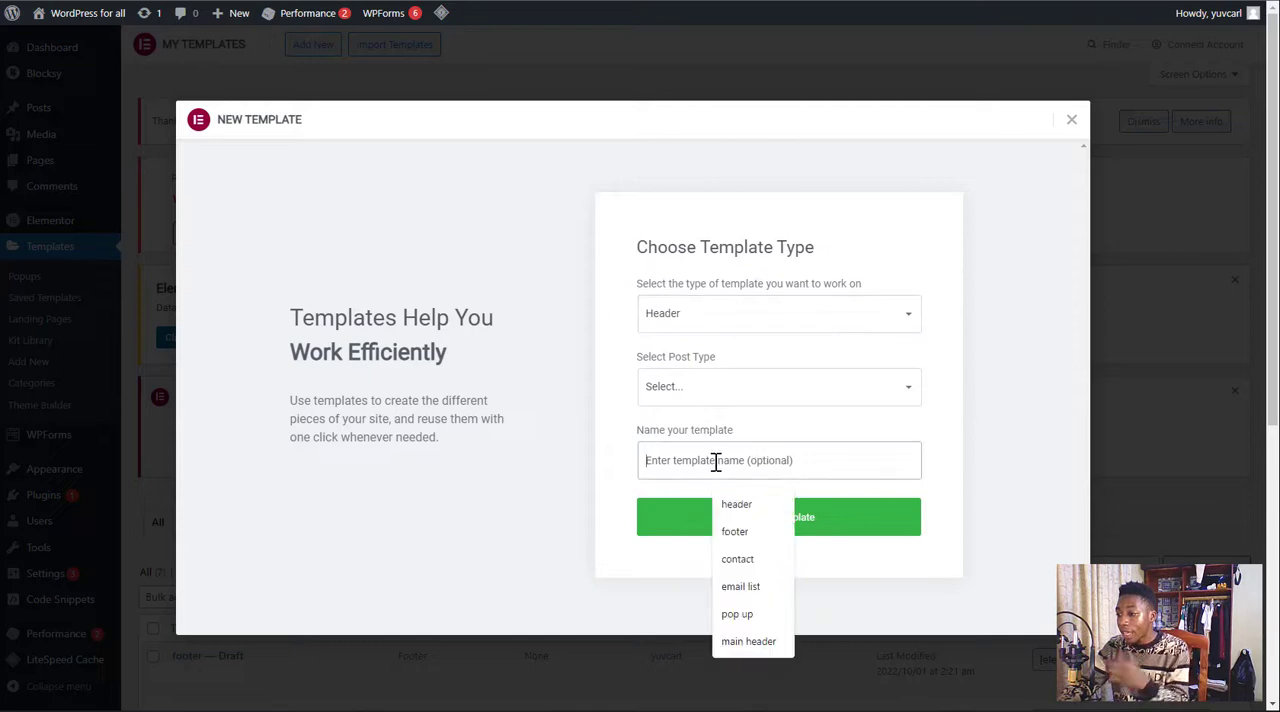
left_click(733, 505)
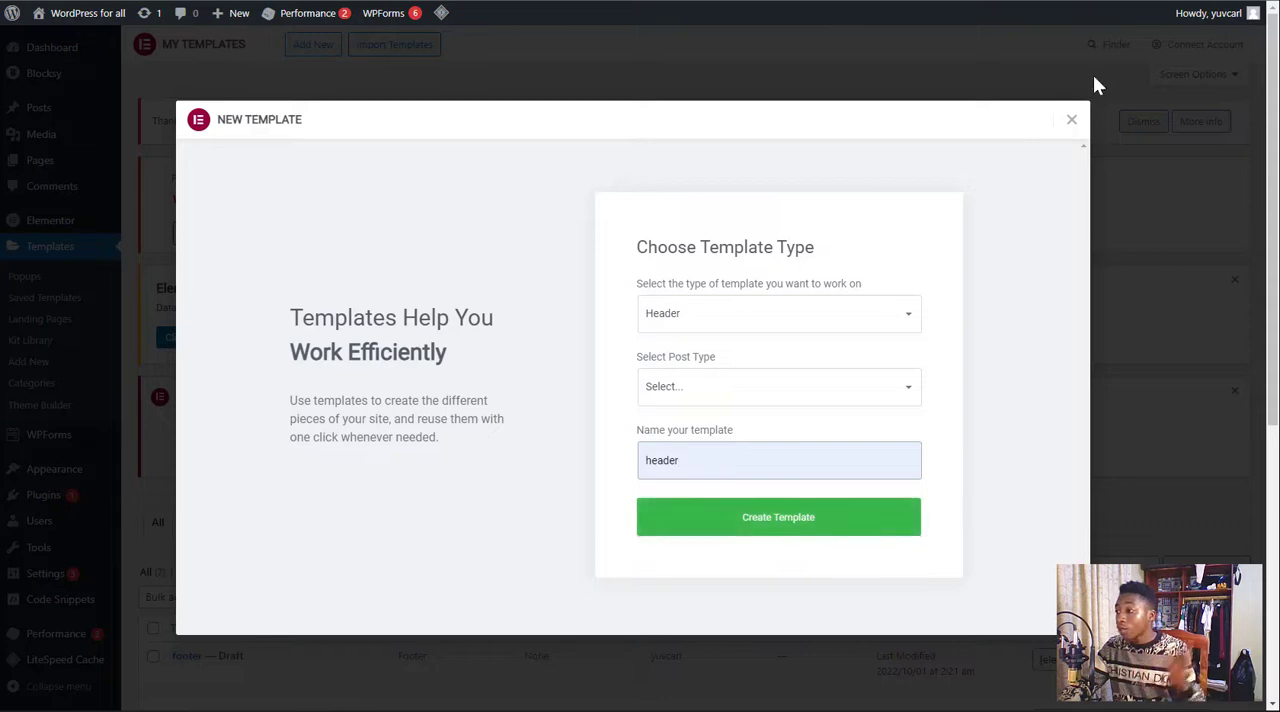
left_click(1071, 120)
Open the existing "main header" template for editing with Elementor
scroll(472, 384, "down", 3)
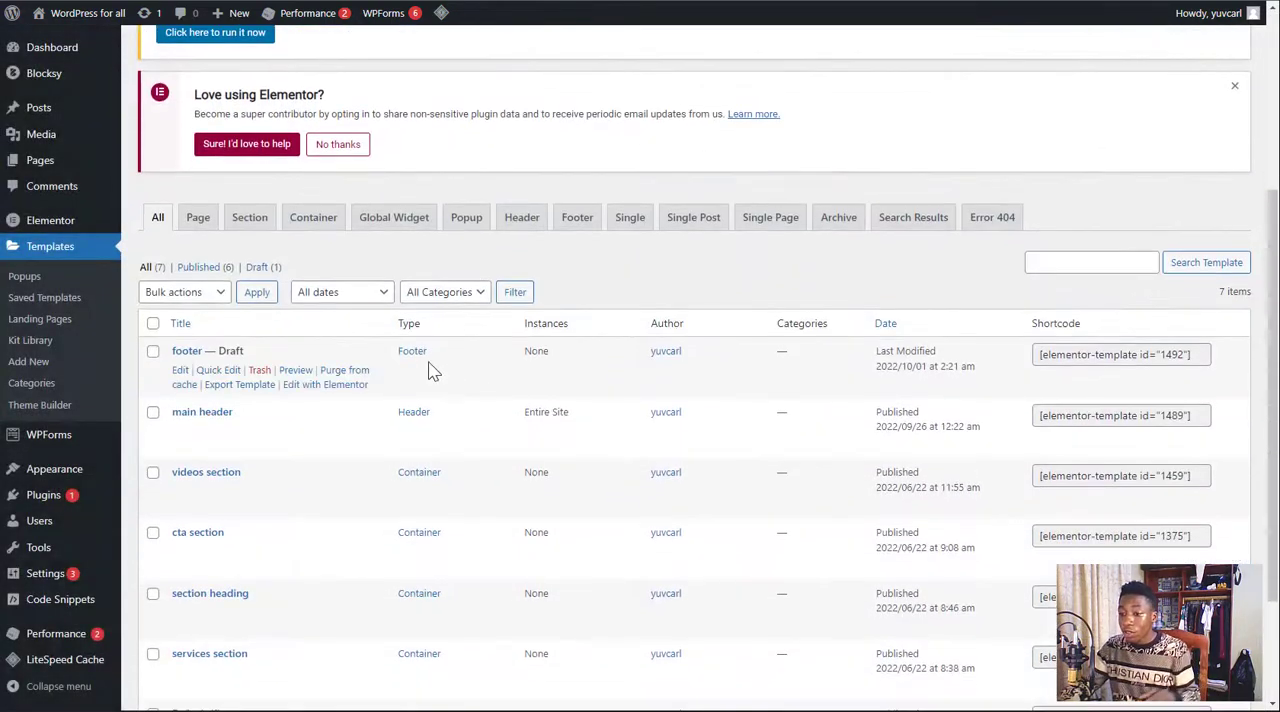
scroll(409, 420, "down", 2)
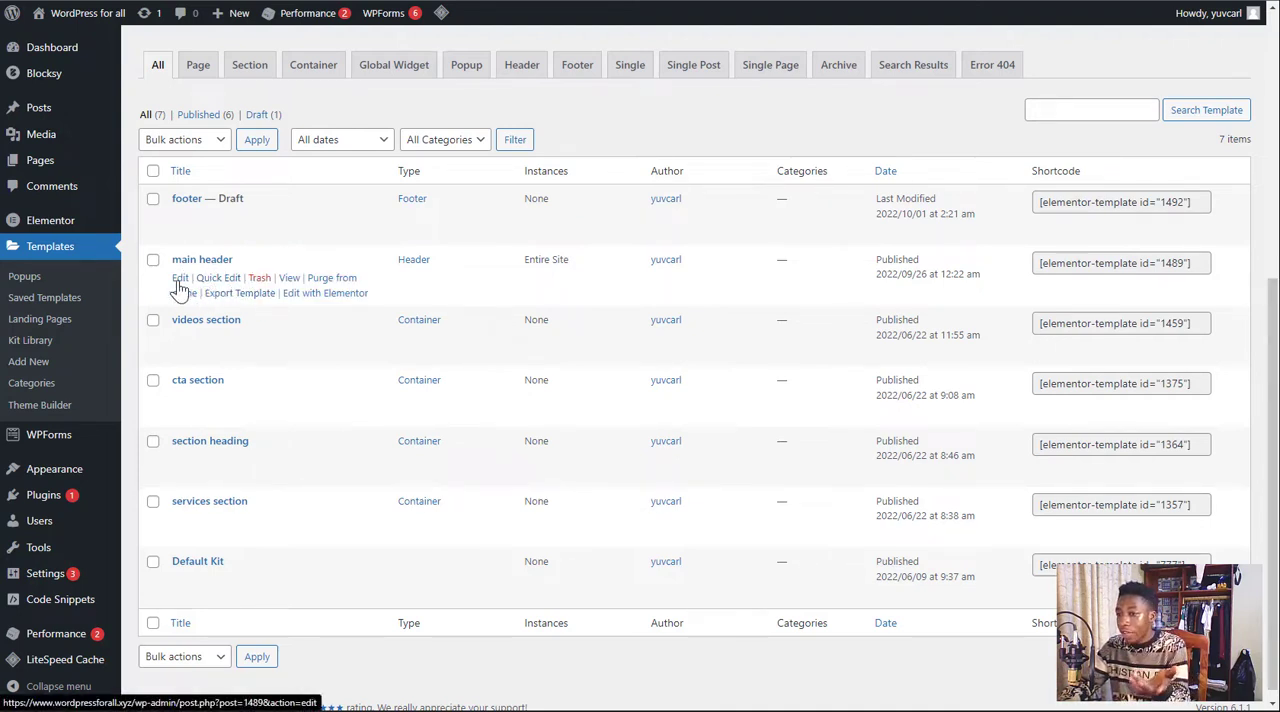
left_click(322, 297)
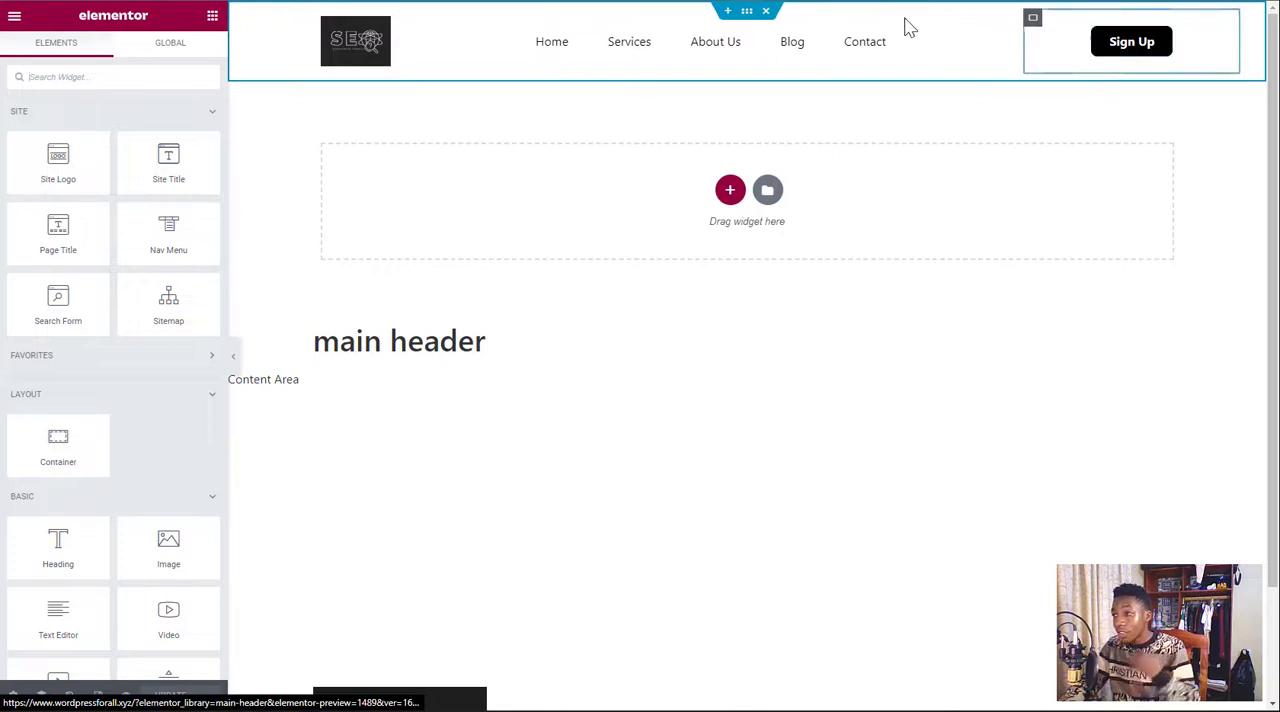
Delete the existing header container and add a new container with a four-column structure in its place
left_click(767, 11)
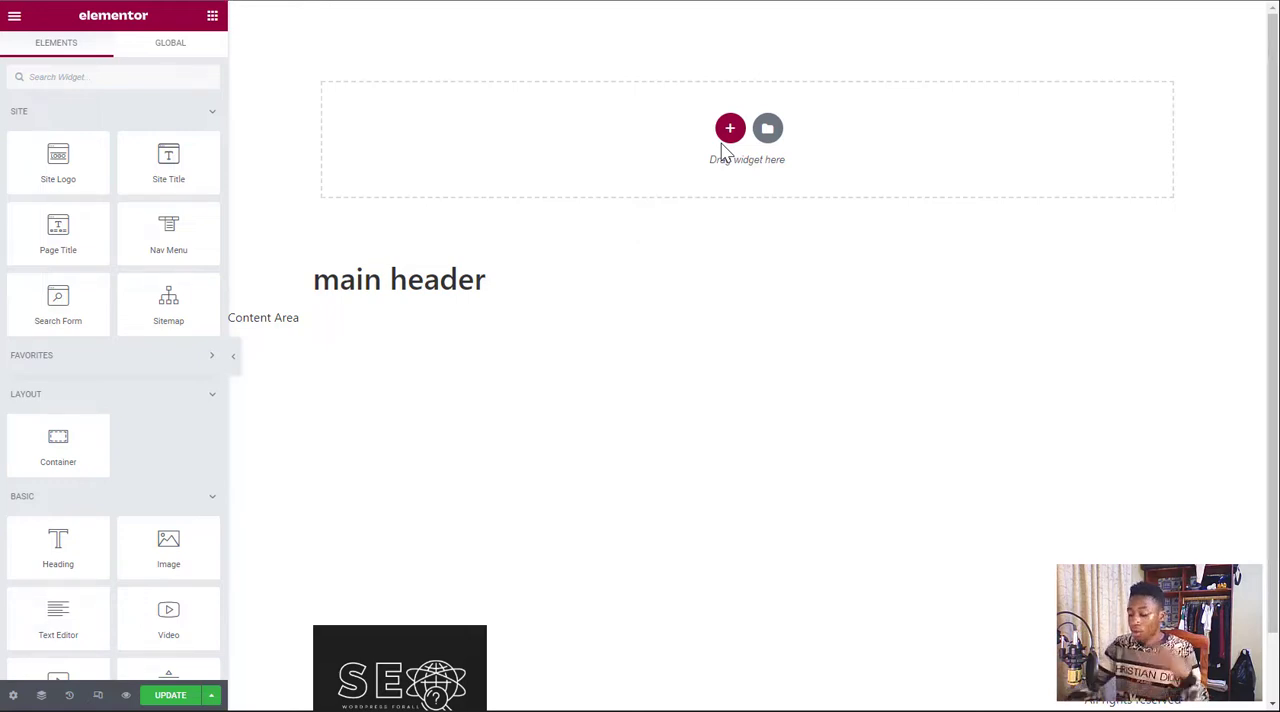
left_click(726, 131)
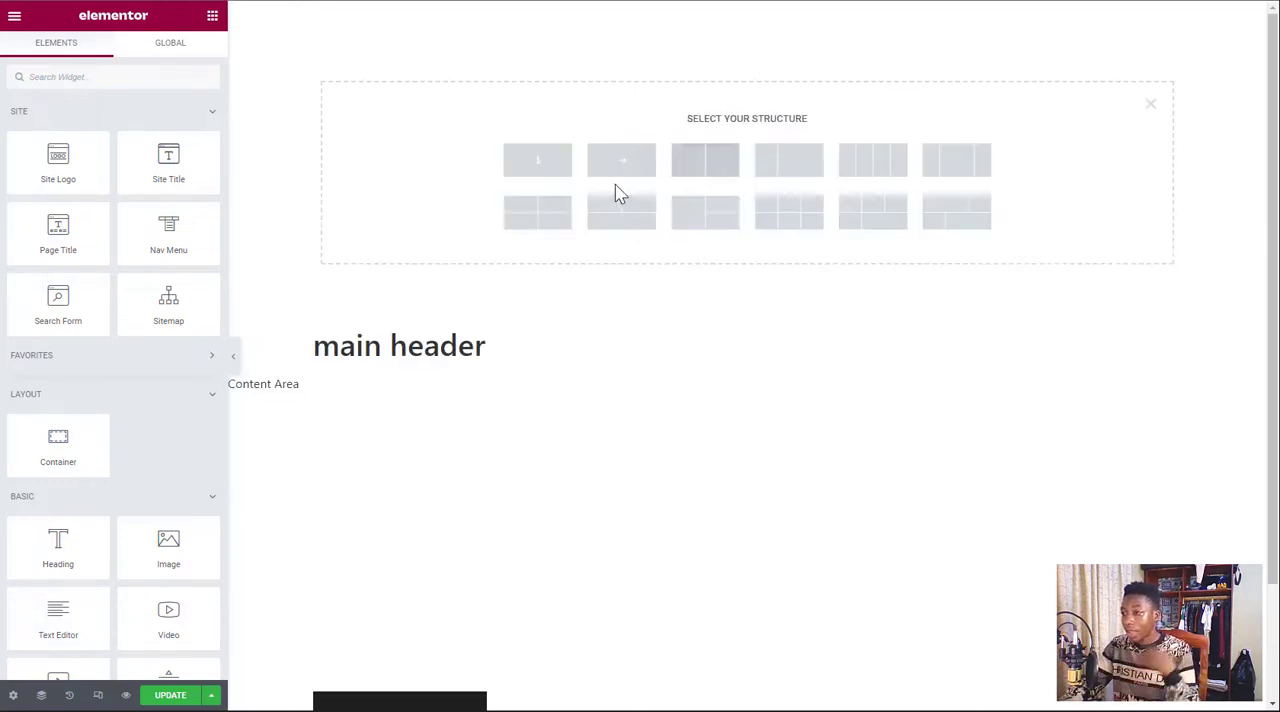
left_click(537, 165)
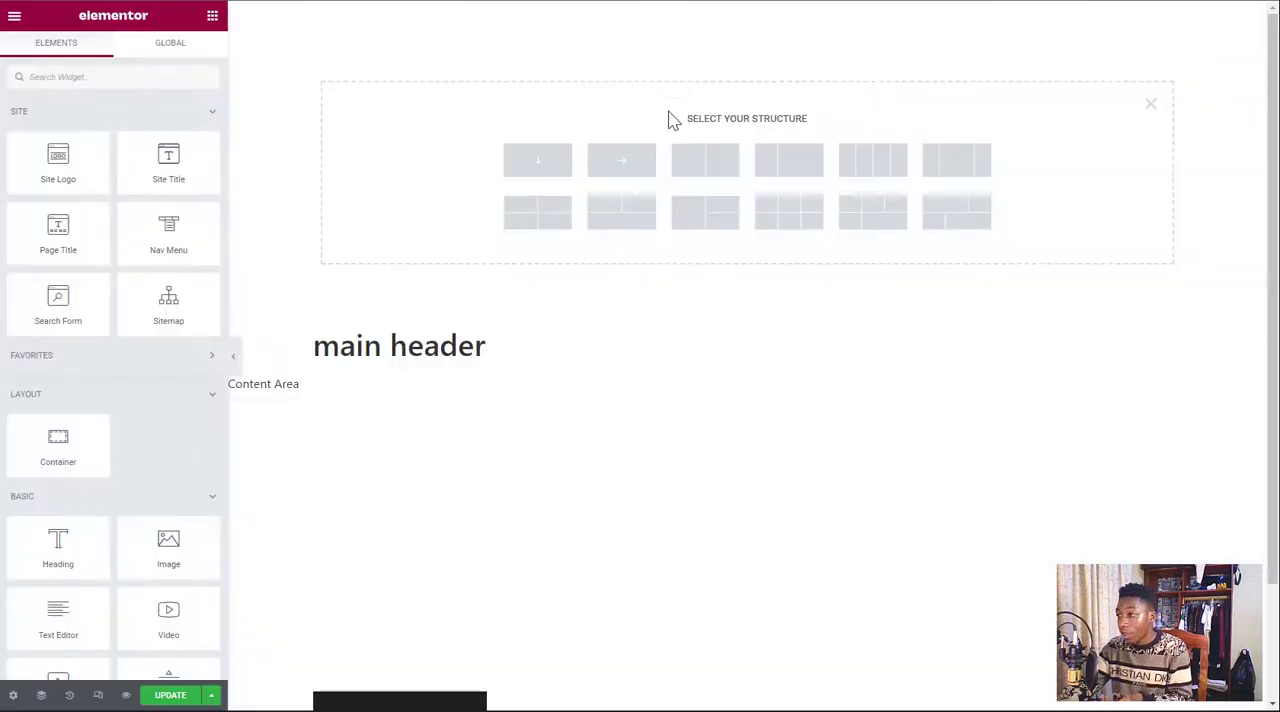
left_click(876, 162)
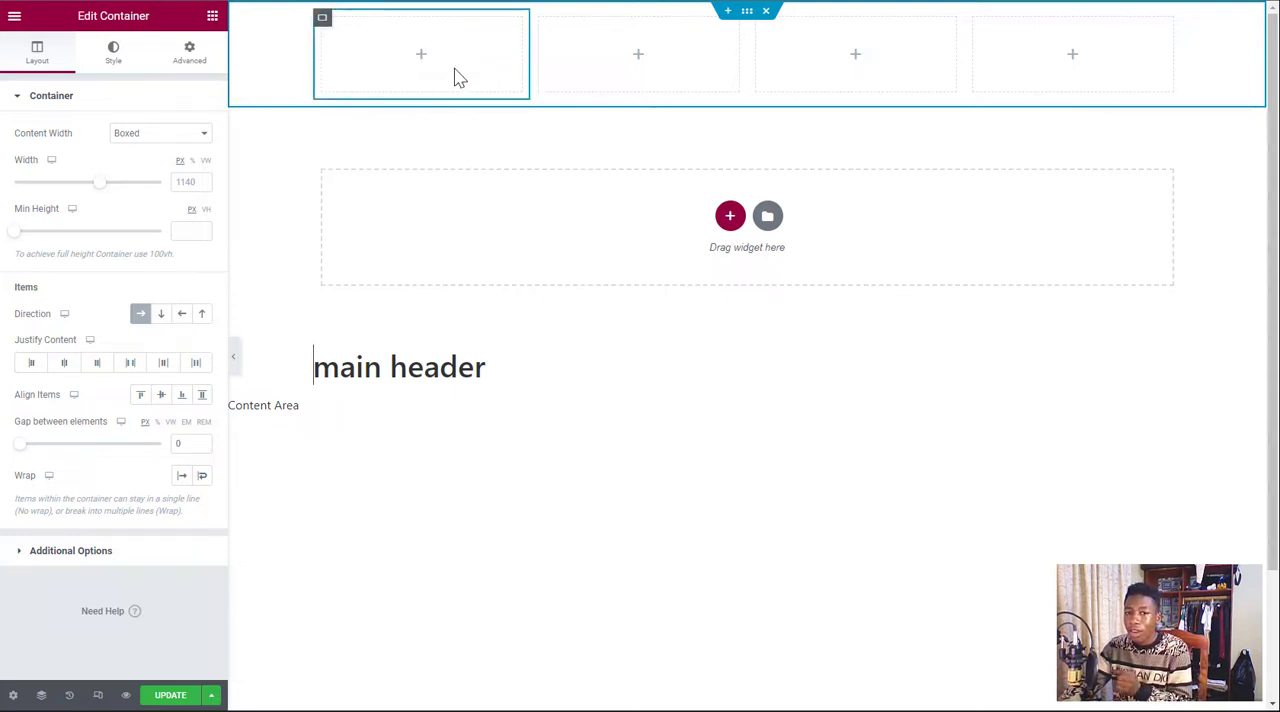
Add a Site Logo widget to the first column of the header container and center its alignment
left_click(212, 17)
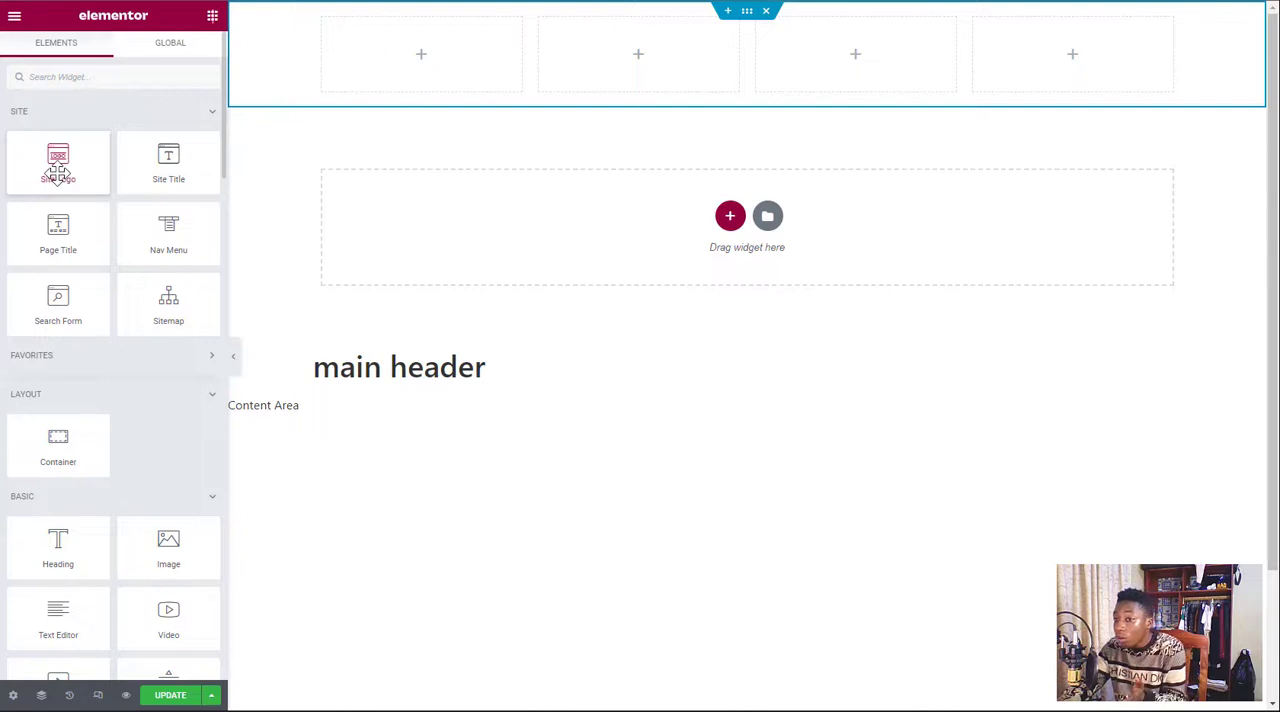
left_click_drag(57, 172, 395, 62)
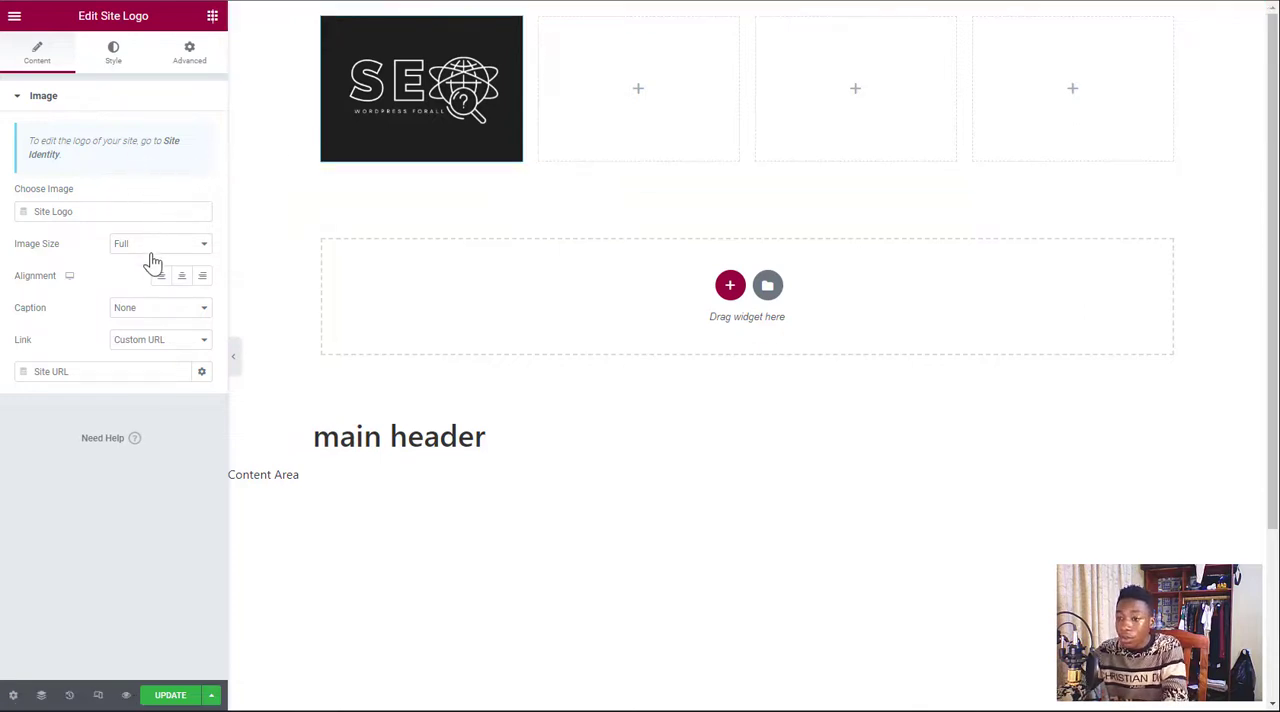
left_click(182, 280)
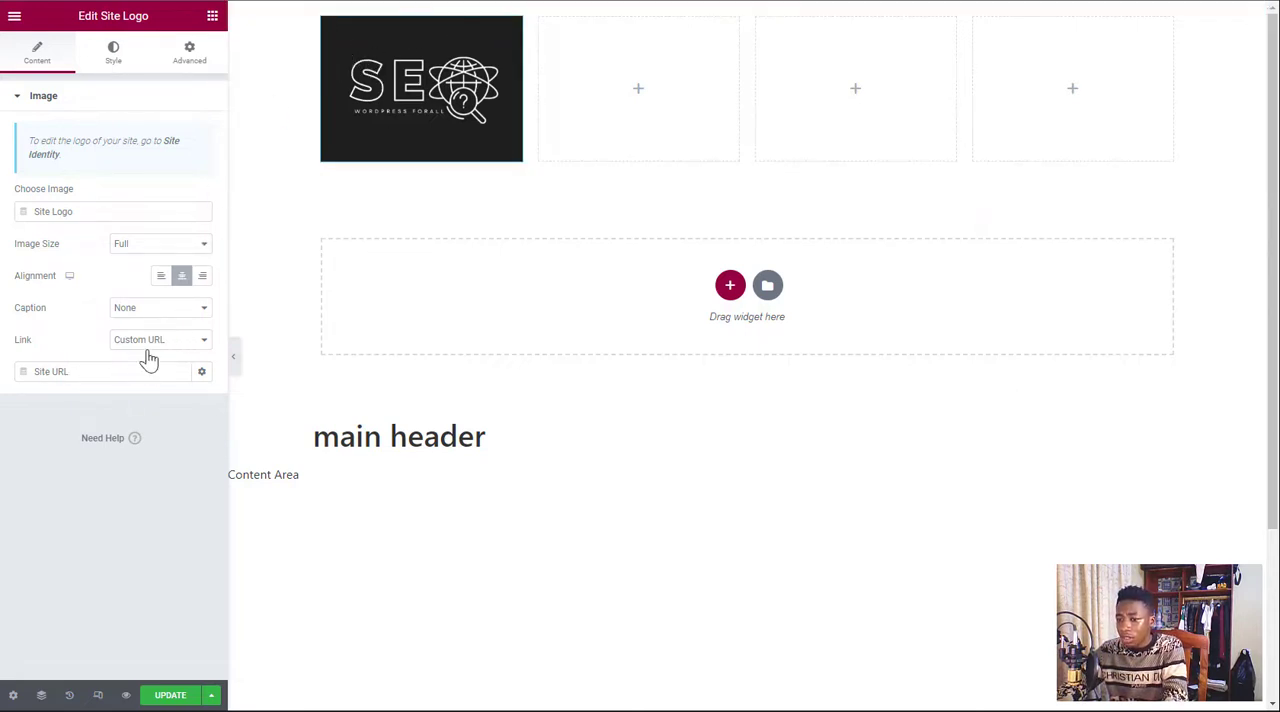
Set the site logo's width to 32% and max width to 98%, then try a height of 334 px and undo it
left_click(114, 52)
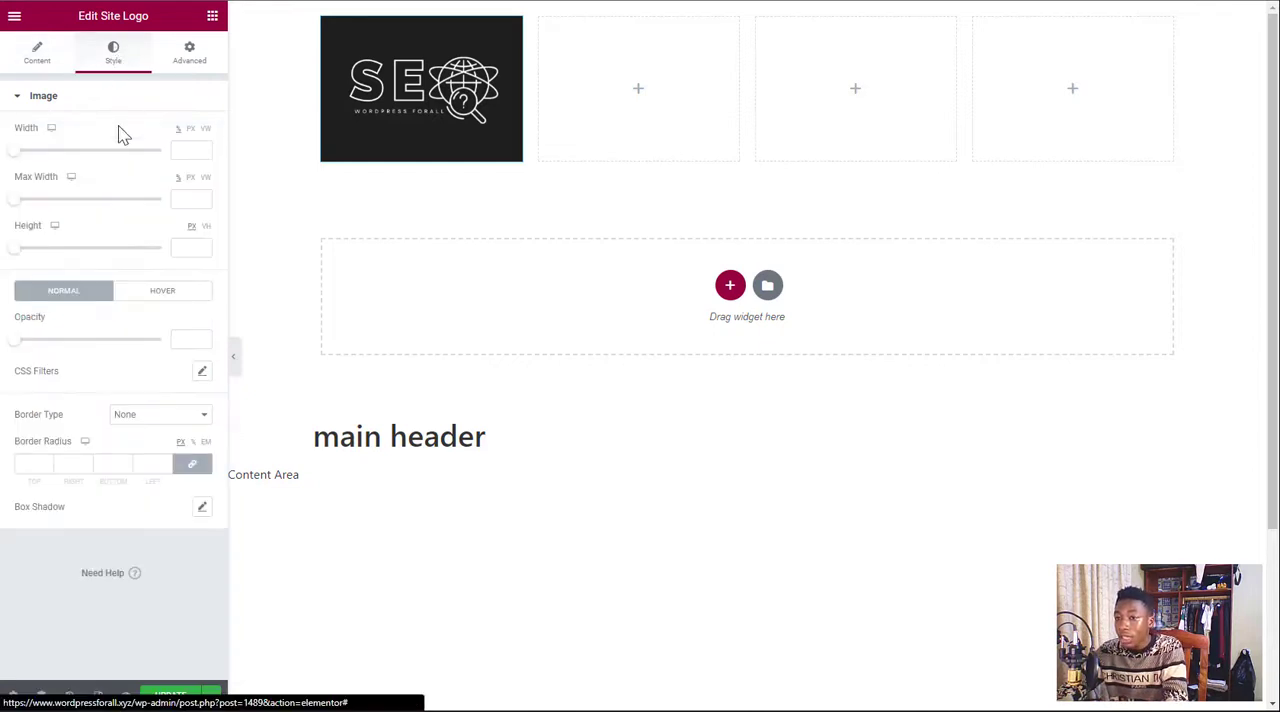
left_click_drag(15, 160, 58, 160)
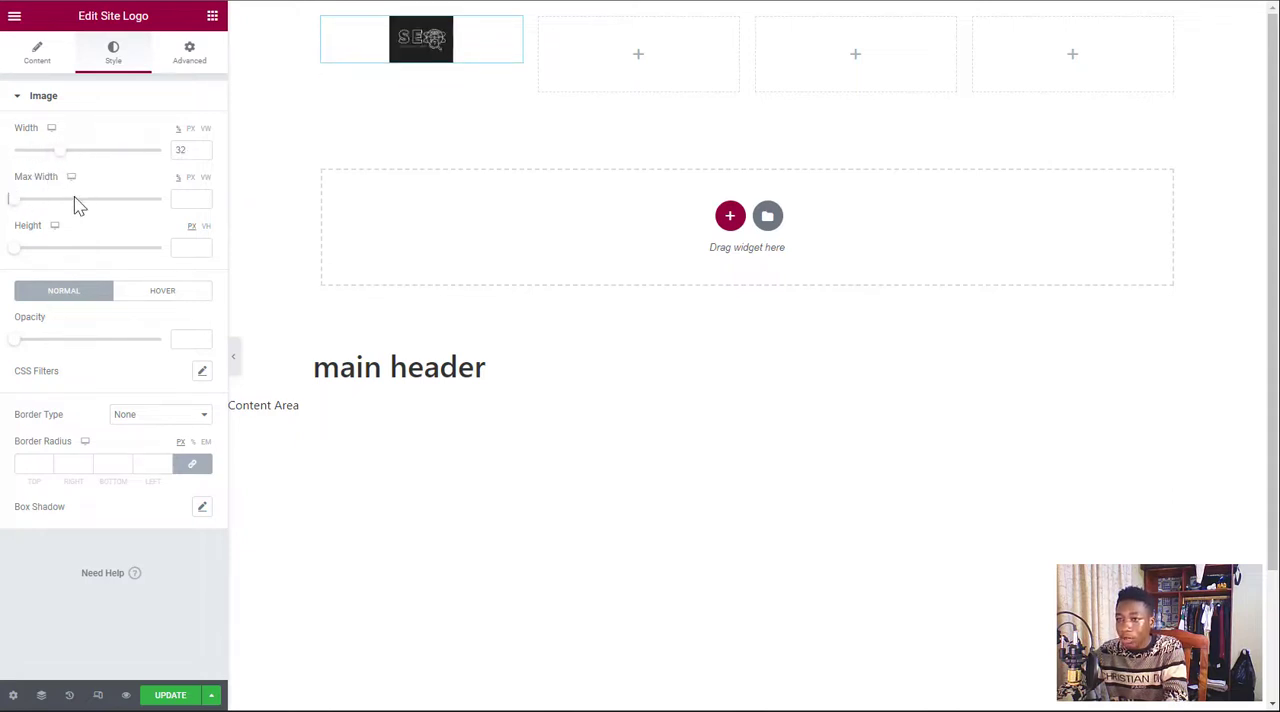
left_click_drag(18, 205, 160, 207)
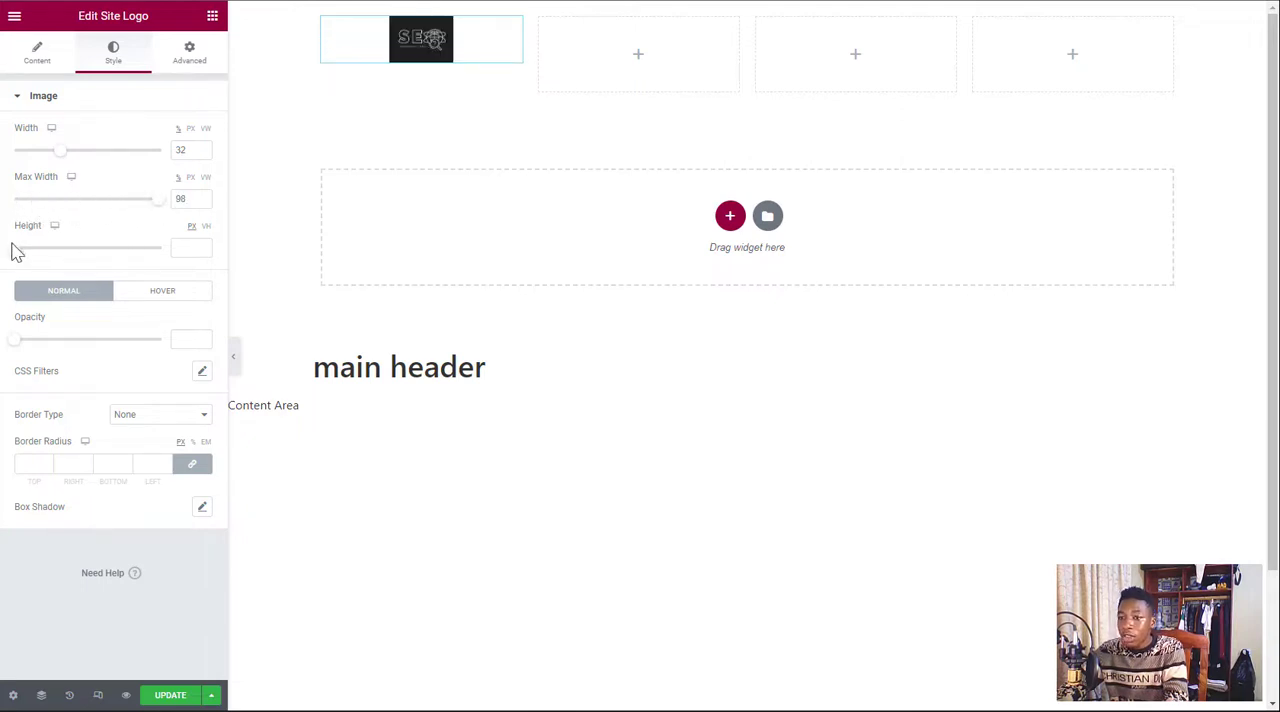
left_click_drag(16, 249, 111, 260)
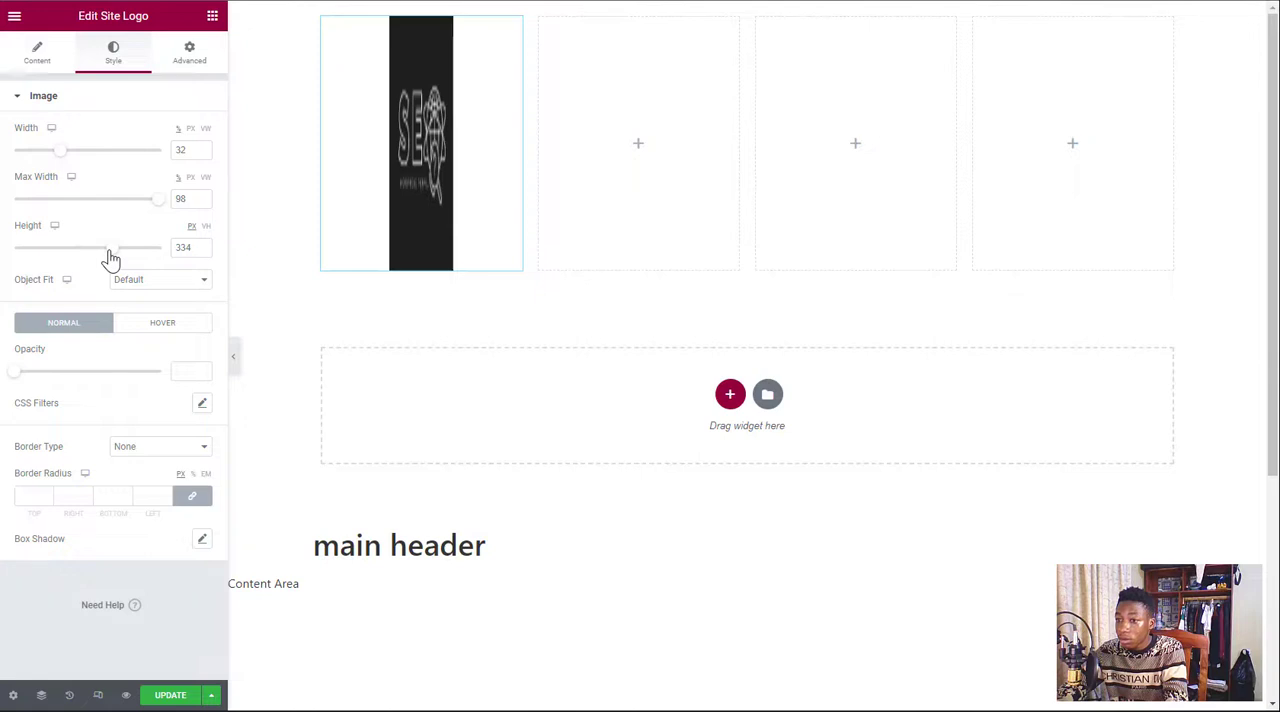
key("ctrl+z")
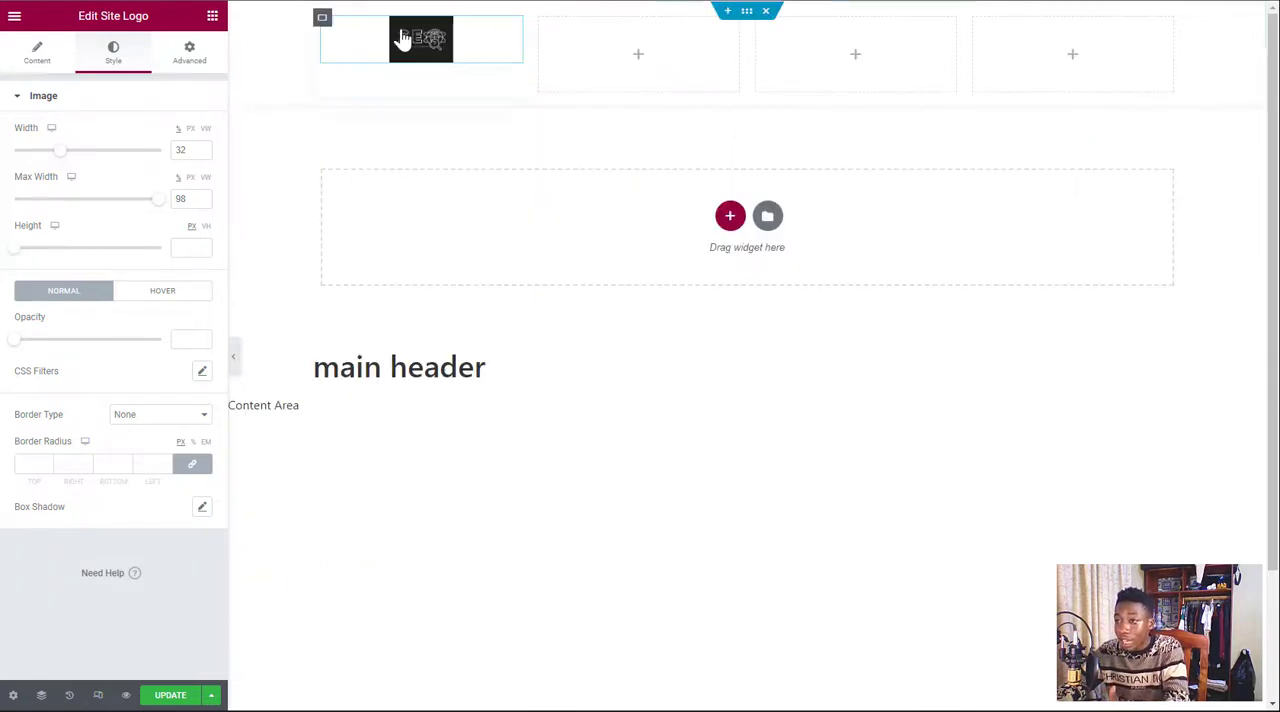
Center the first column container's items with Justify Content and Align Items
left_click(321, 21)
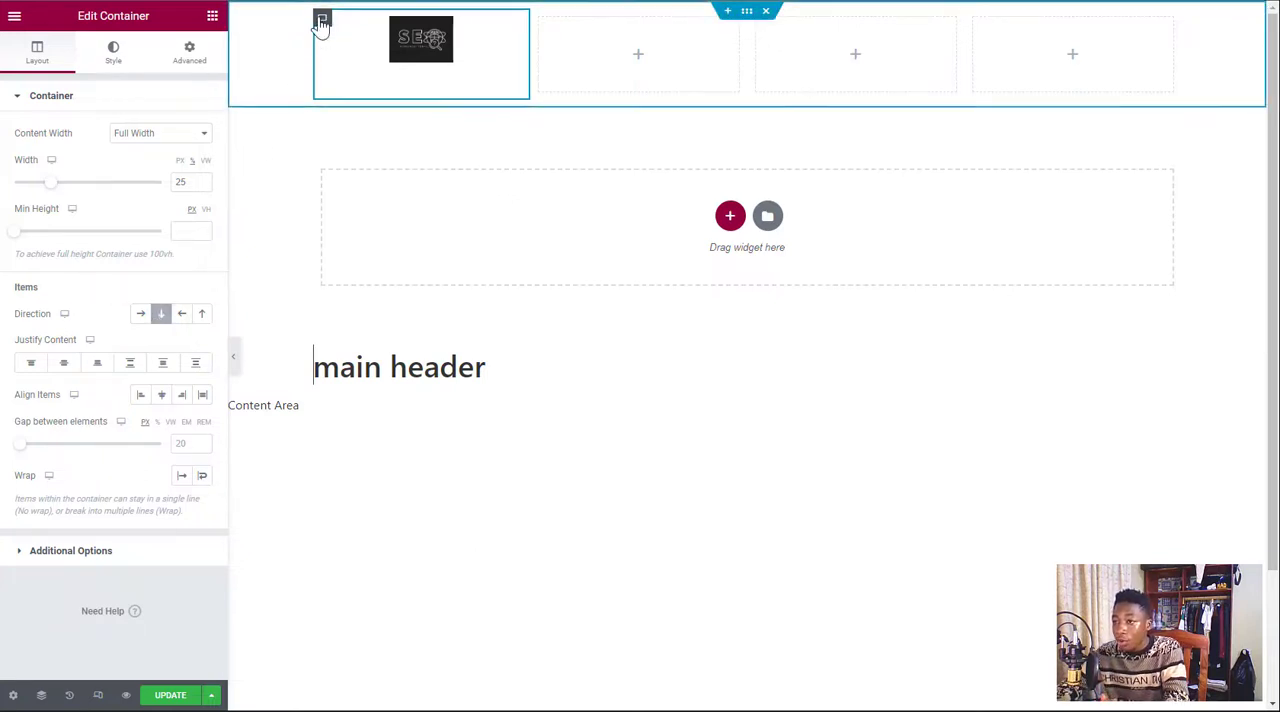
left_click_drag(16, 289, 55, 287)
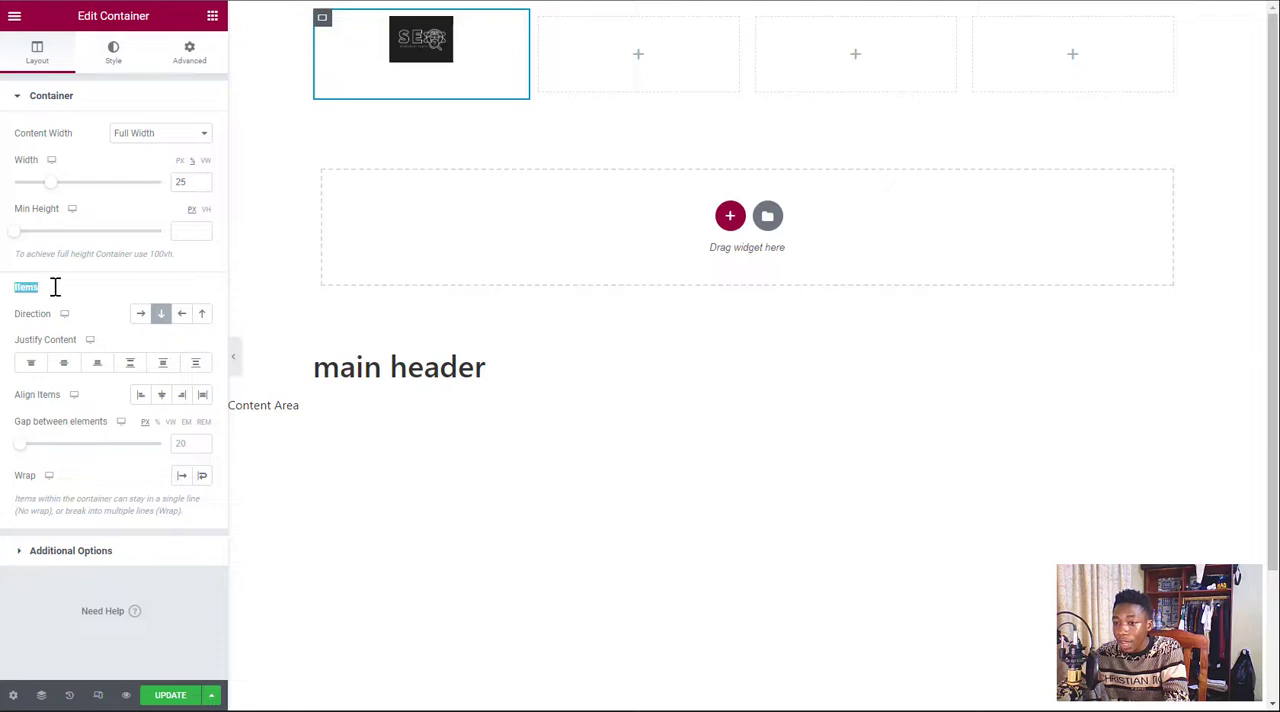
left_click_drag(14, 340, 88, 348)
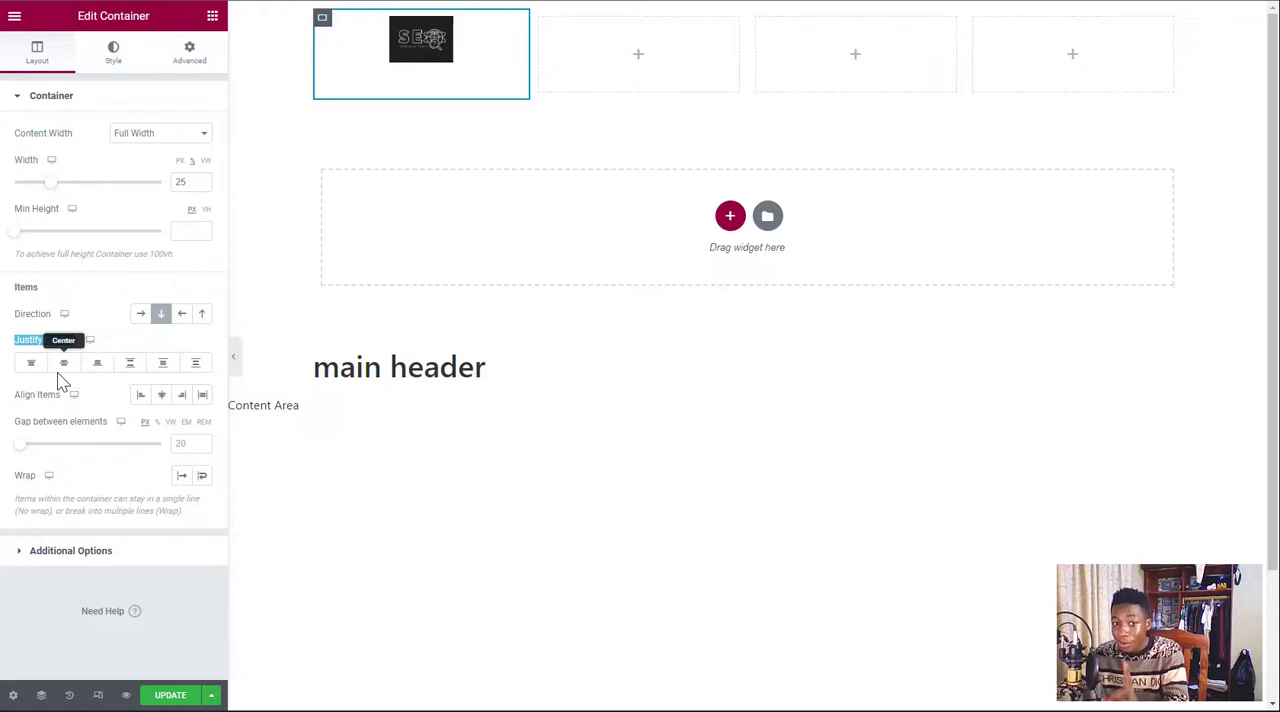
left_click(62, 368)
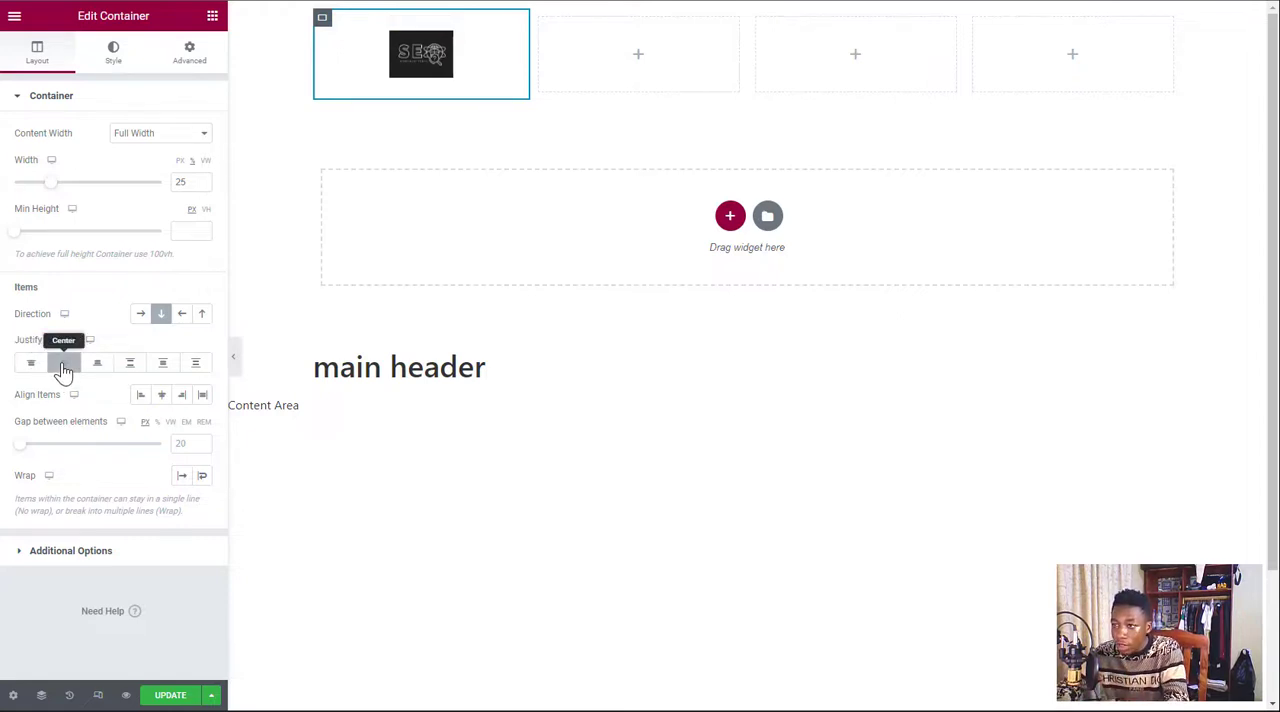
left_click(164, 402)
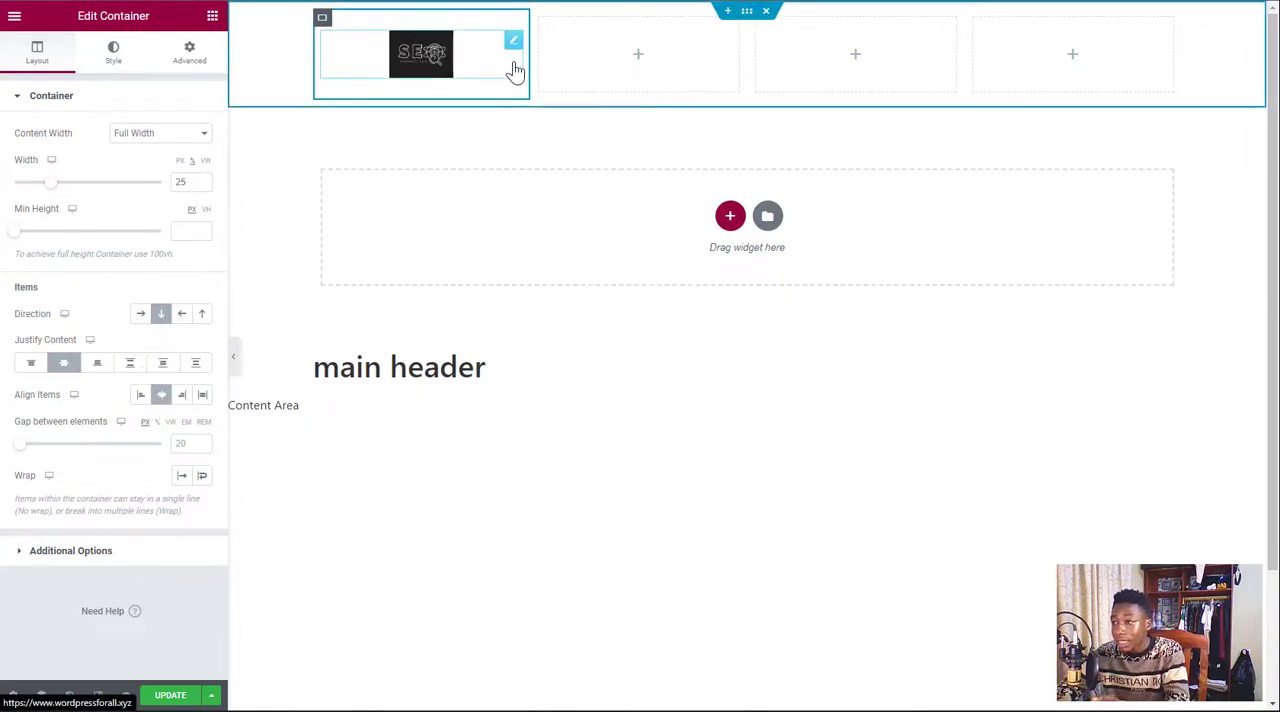
Narrow the first header column and set the site logo's width to 61%
left_click_drag(526, 52, 457, 56)
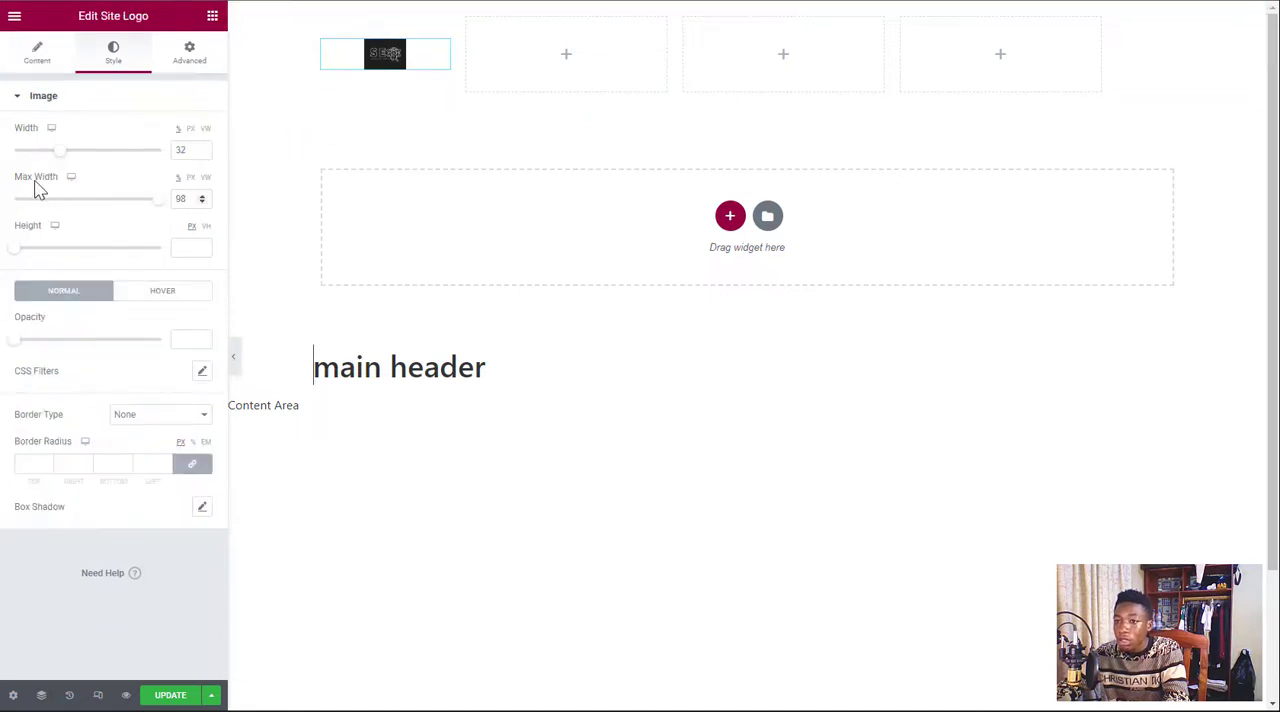
left_click_drag(62, 152, 107, 151)
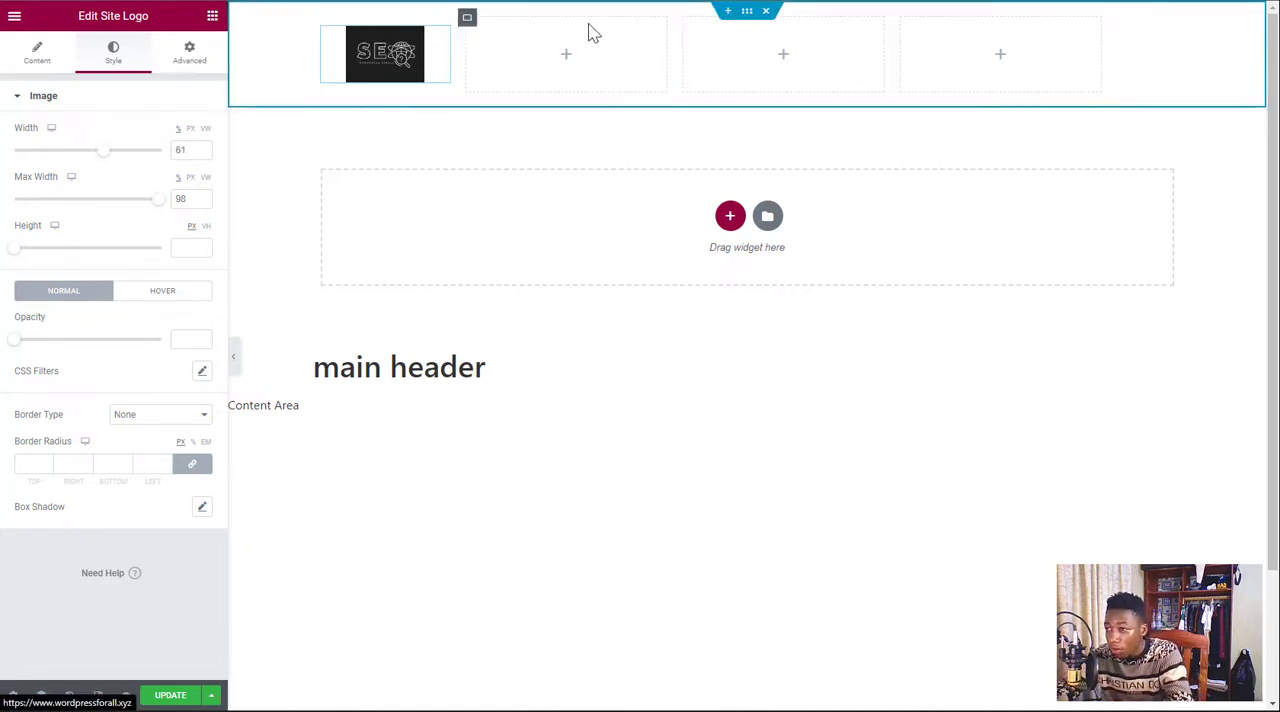
Give the whole header container a classic background in black, #000000
left_click(751, 14)
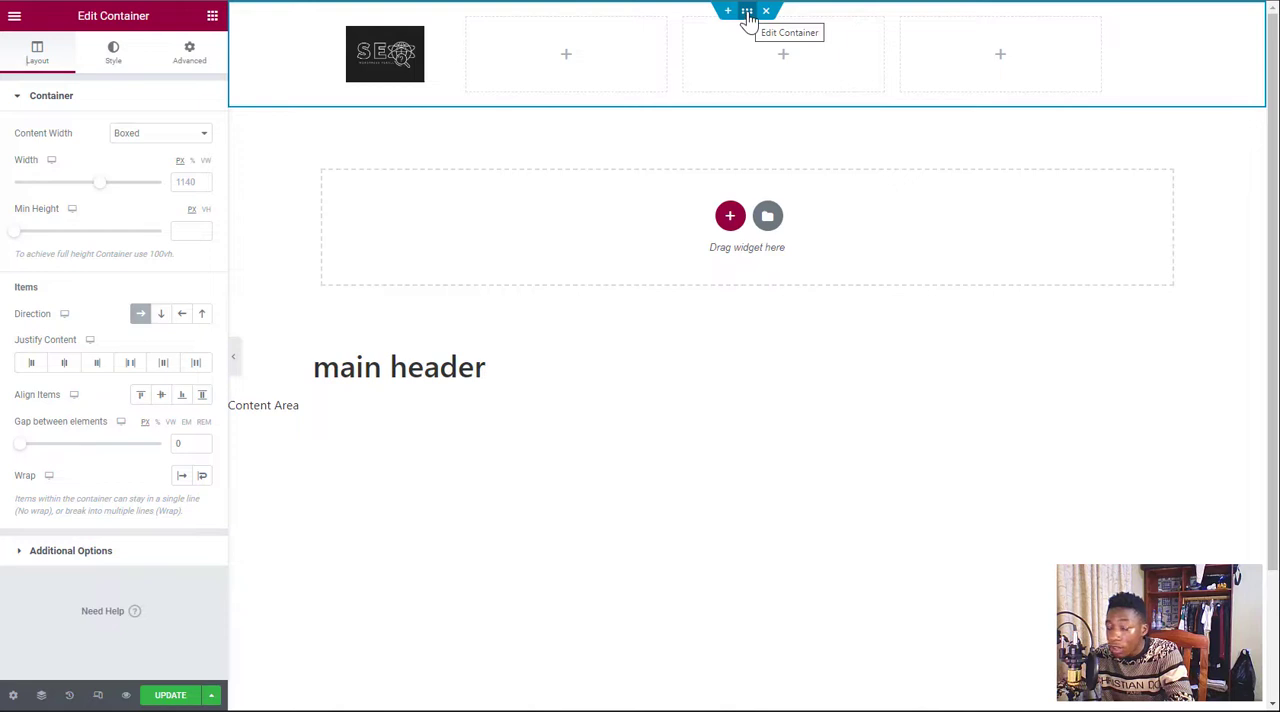
left_click(117, 58)
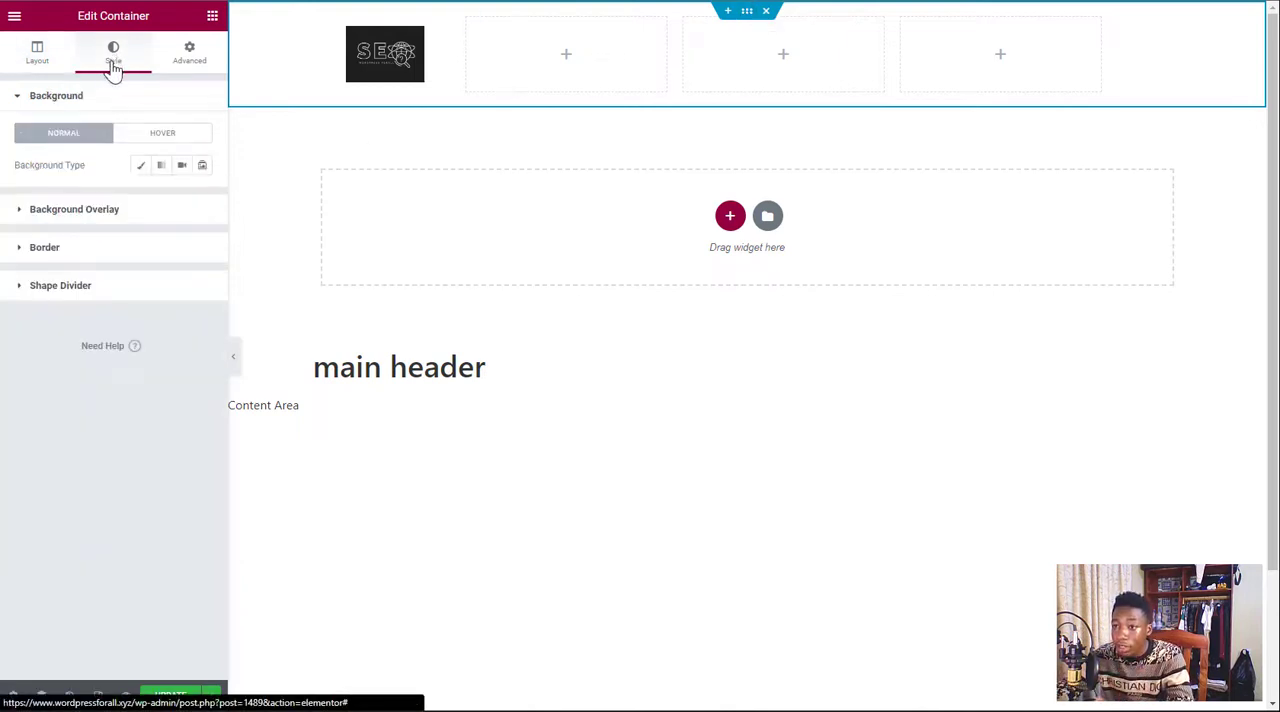
left_click(142, 168)
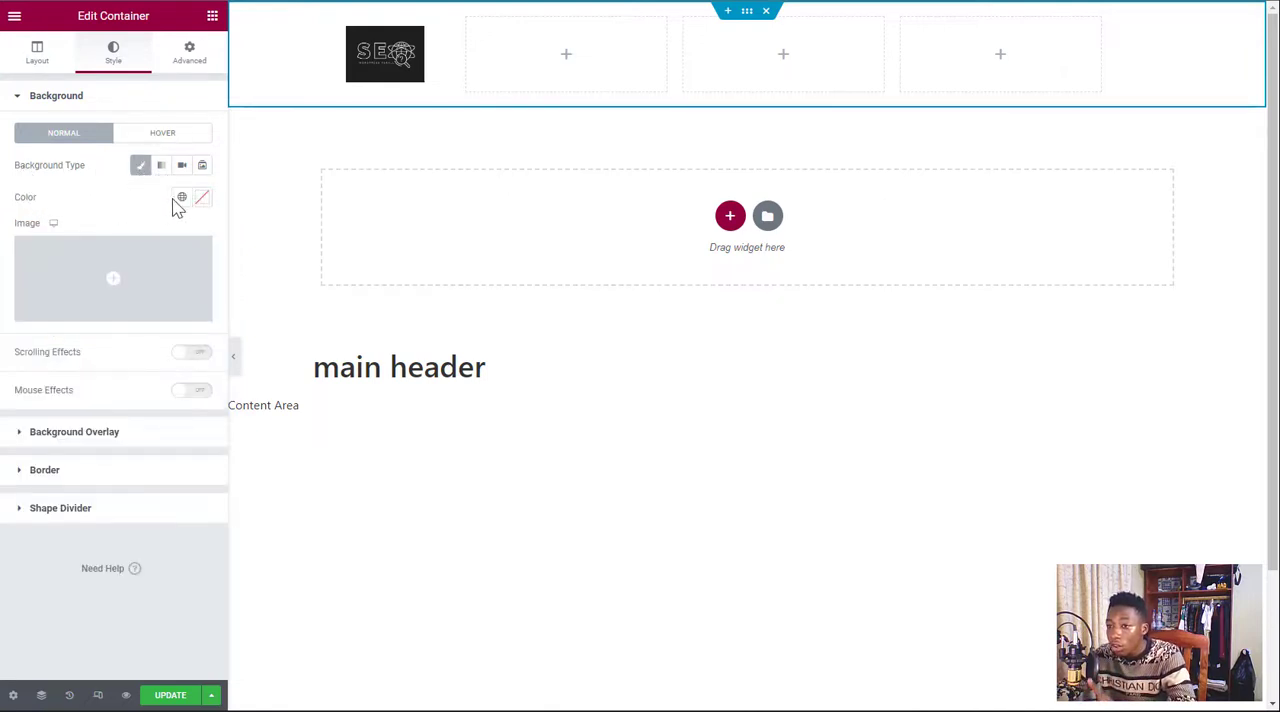
left_click(202, 198)
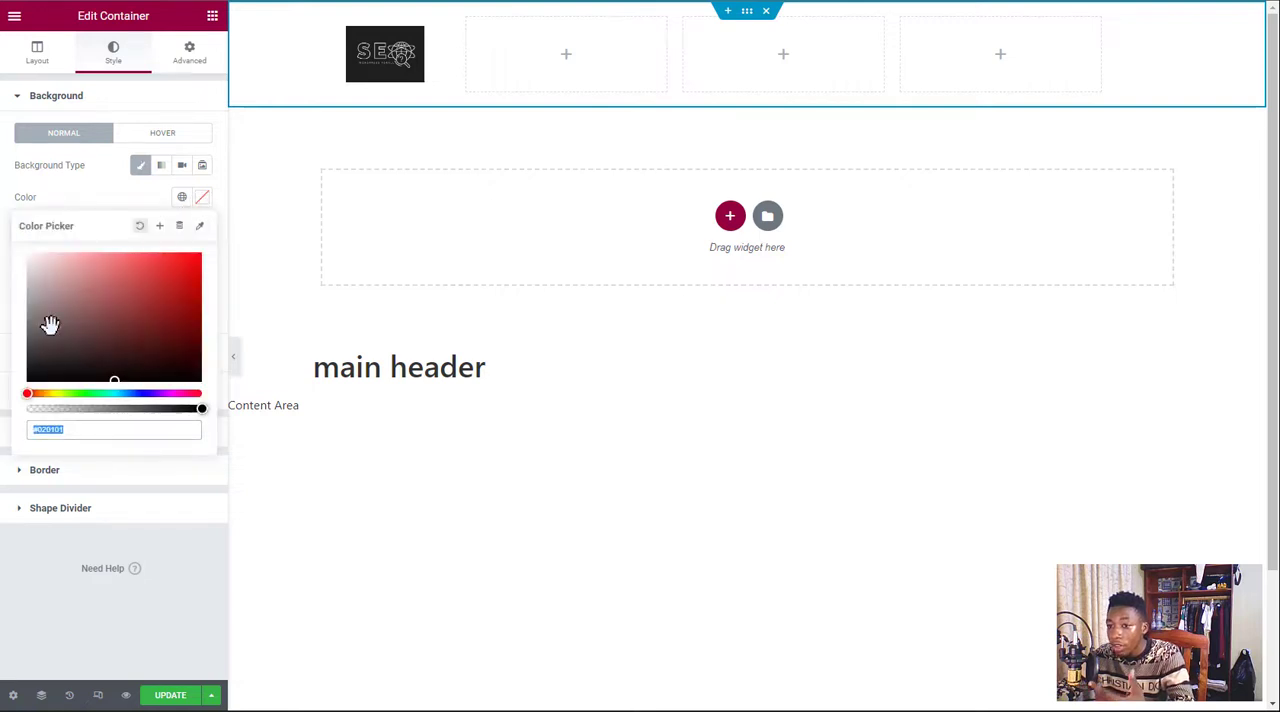
left_click_drag(49, 323, 17, 397)
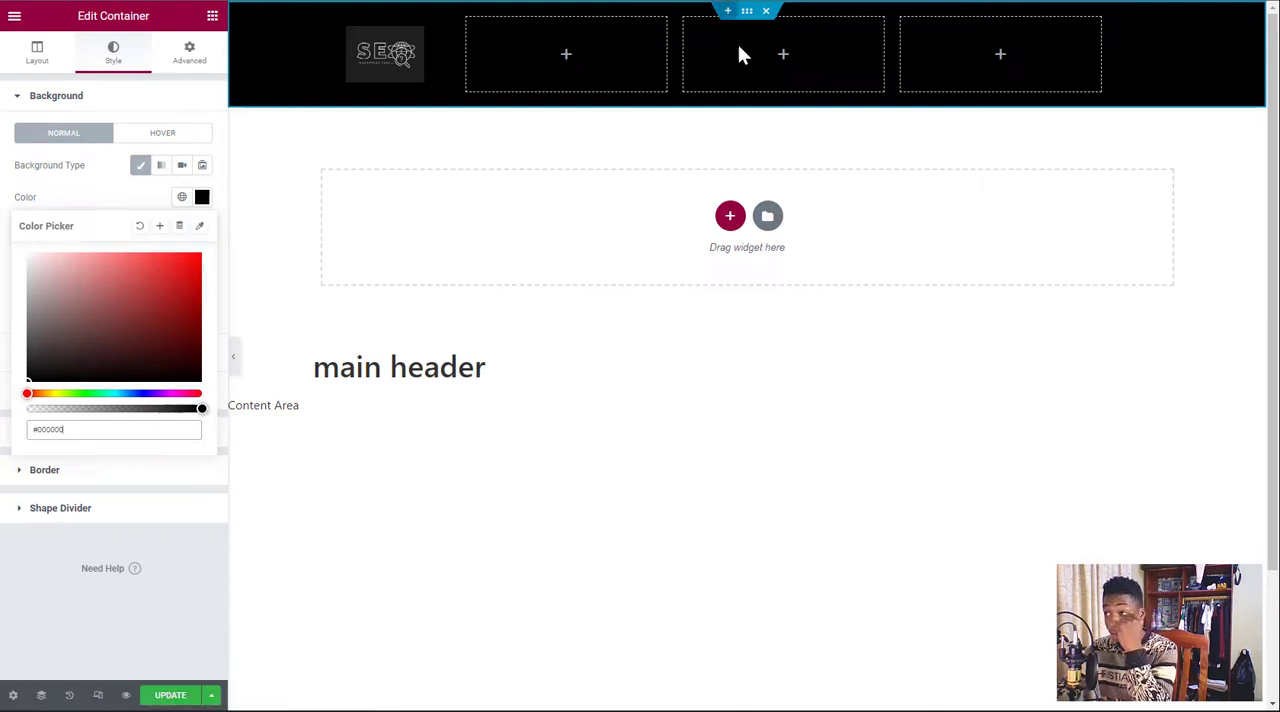
Resize the remaining header columns, widening the second to about 45% and making the third and fourth narrower
left_click_drag(888, 57, 1002, 38)
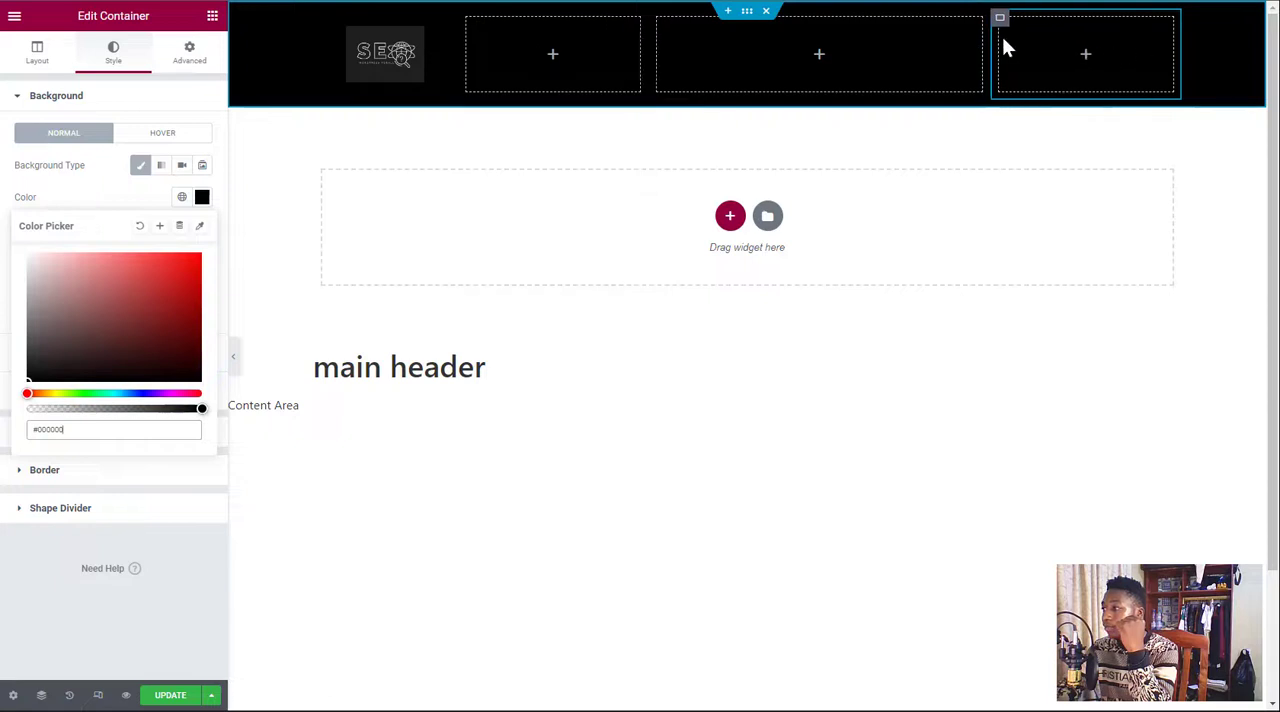
left_click_drag(645, 54, 908, 57)
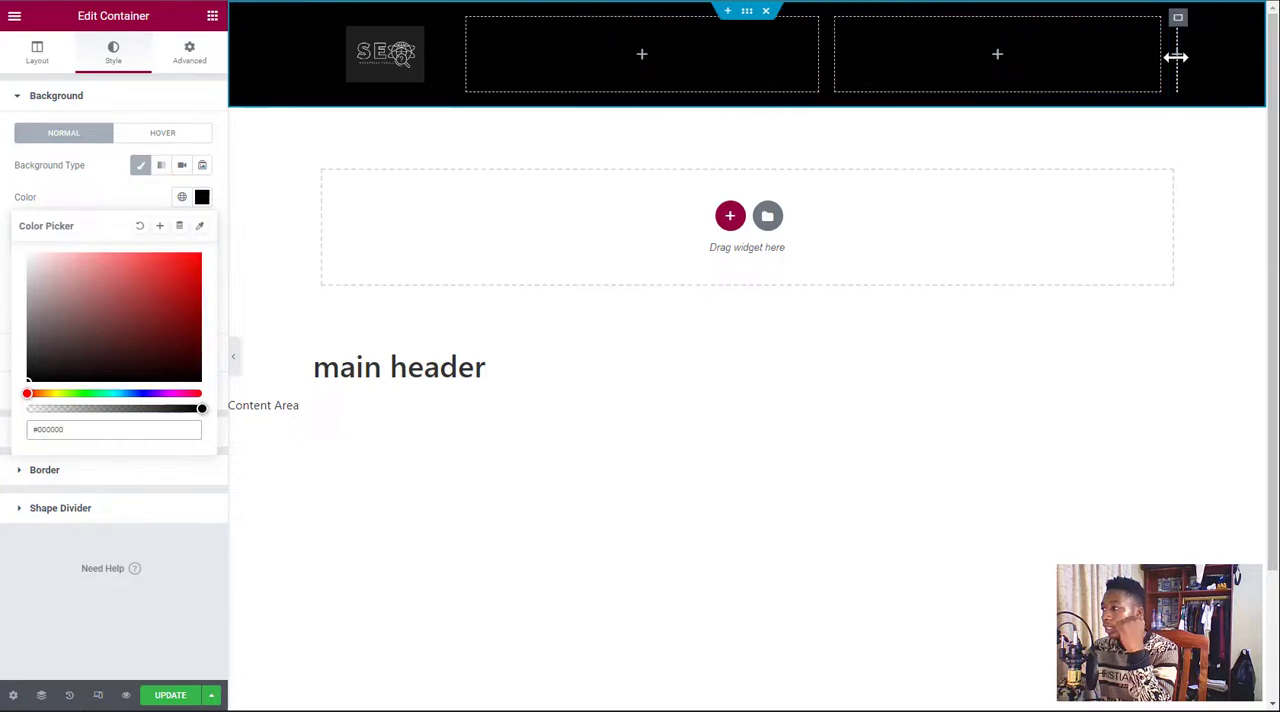
left_click_drag(1171, 54, 1033, 55)
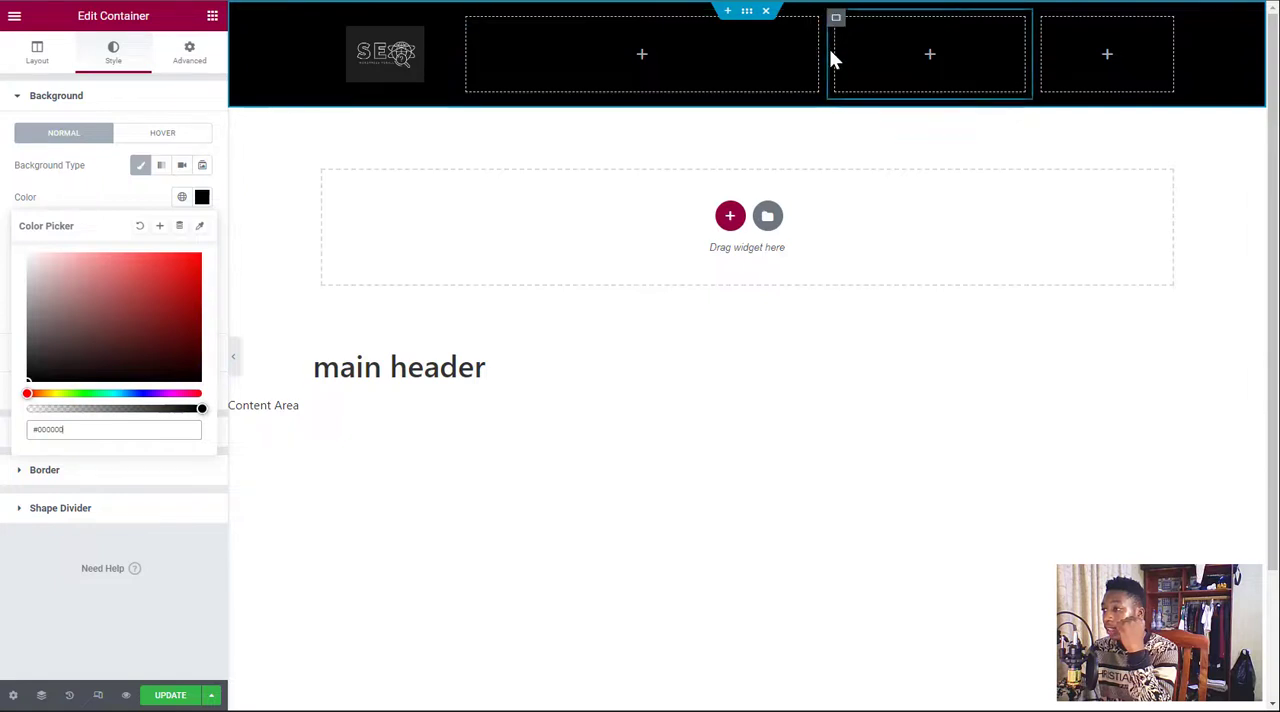
left_click_drag(820, 46, 919, 51)
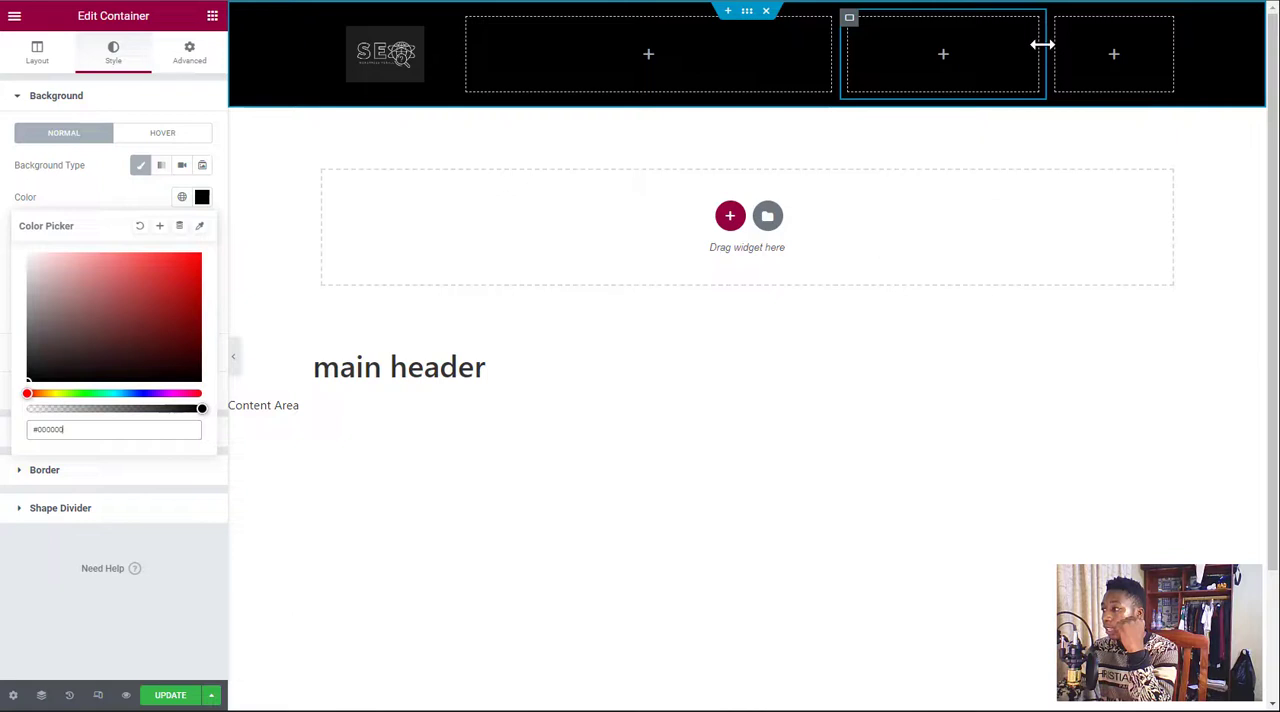
left_click_drag(1043, 45, 1020, 63)
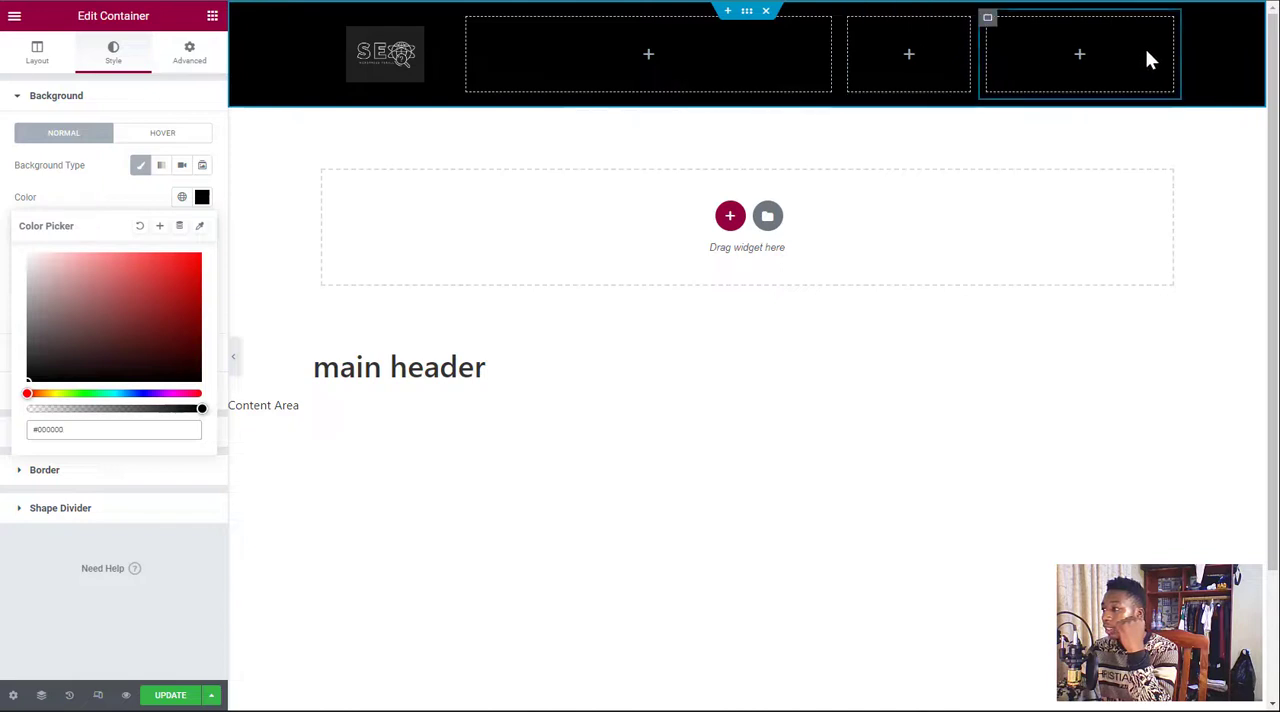
left_click_drag(1173, 46, 1100, 47)
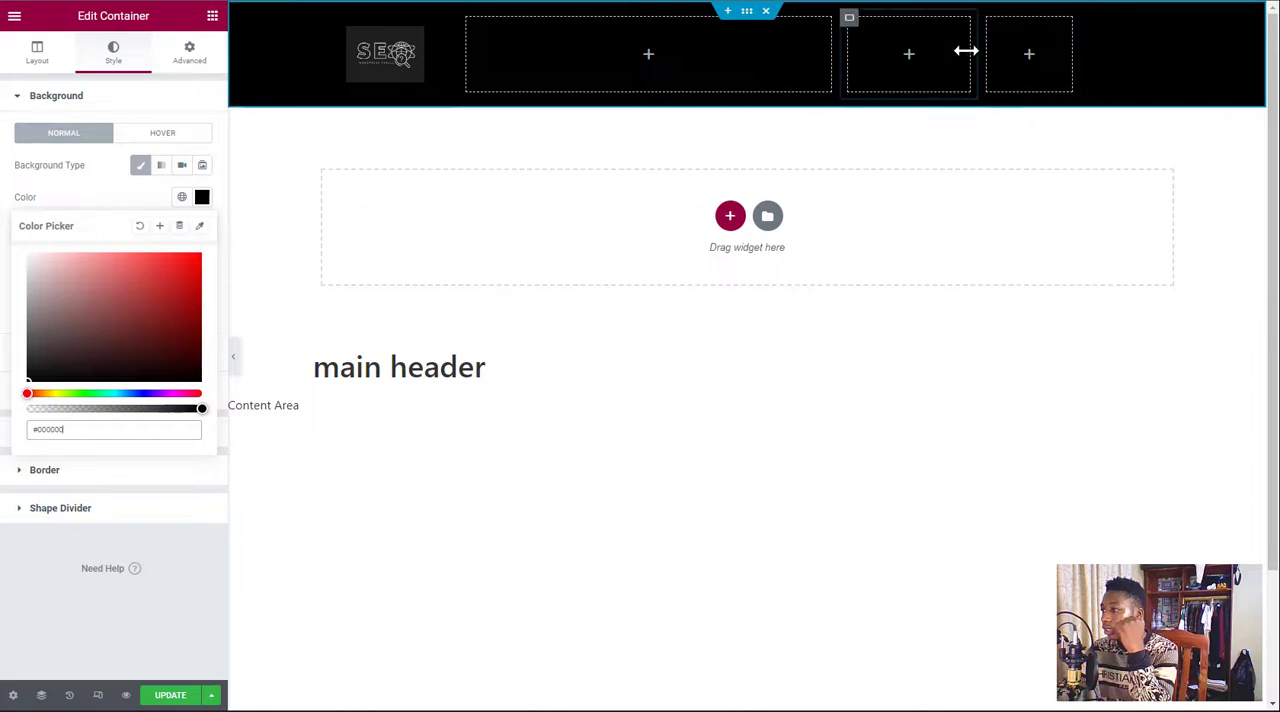
left_click_drag(831, 52, 924, 66)
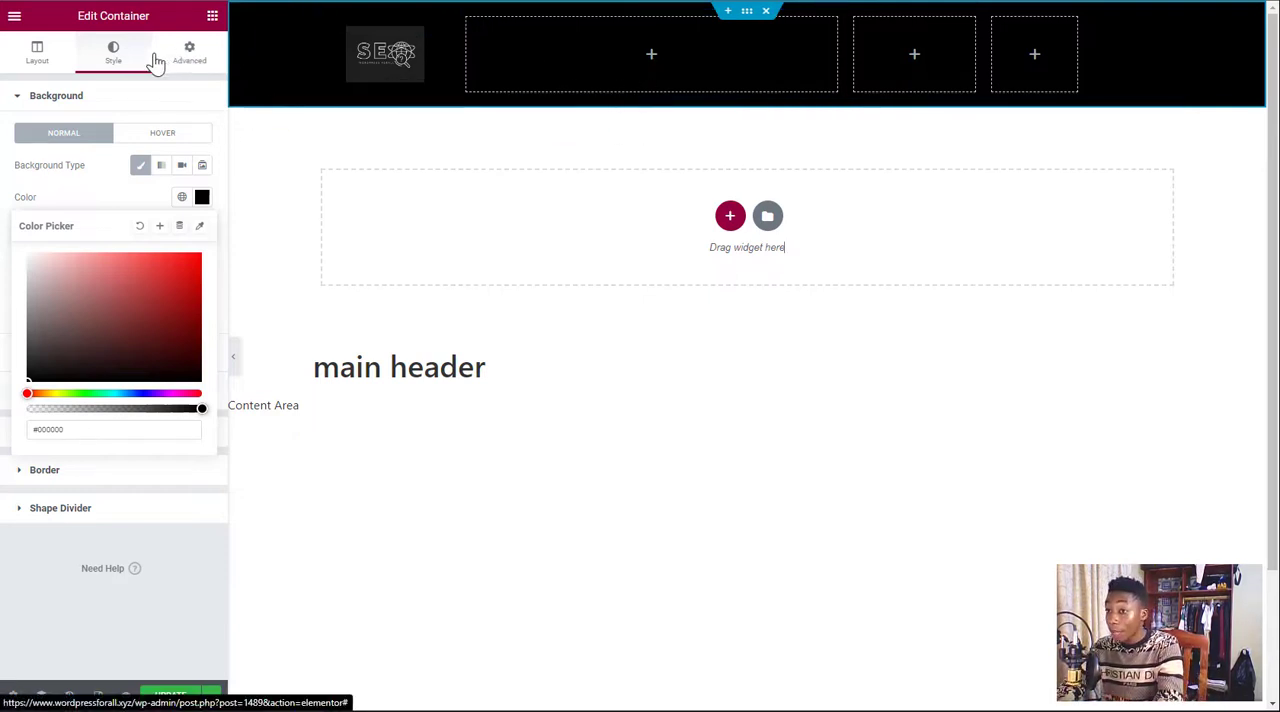
Add a Nav Menu widget to the second header column
left_click(213, 20)
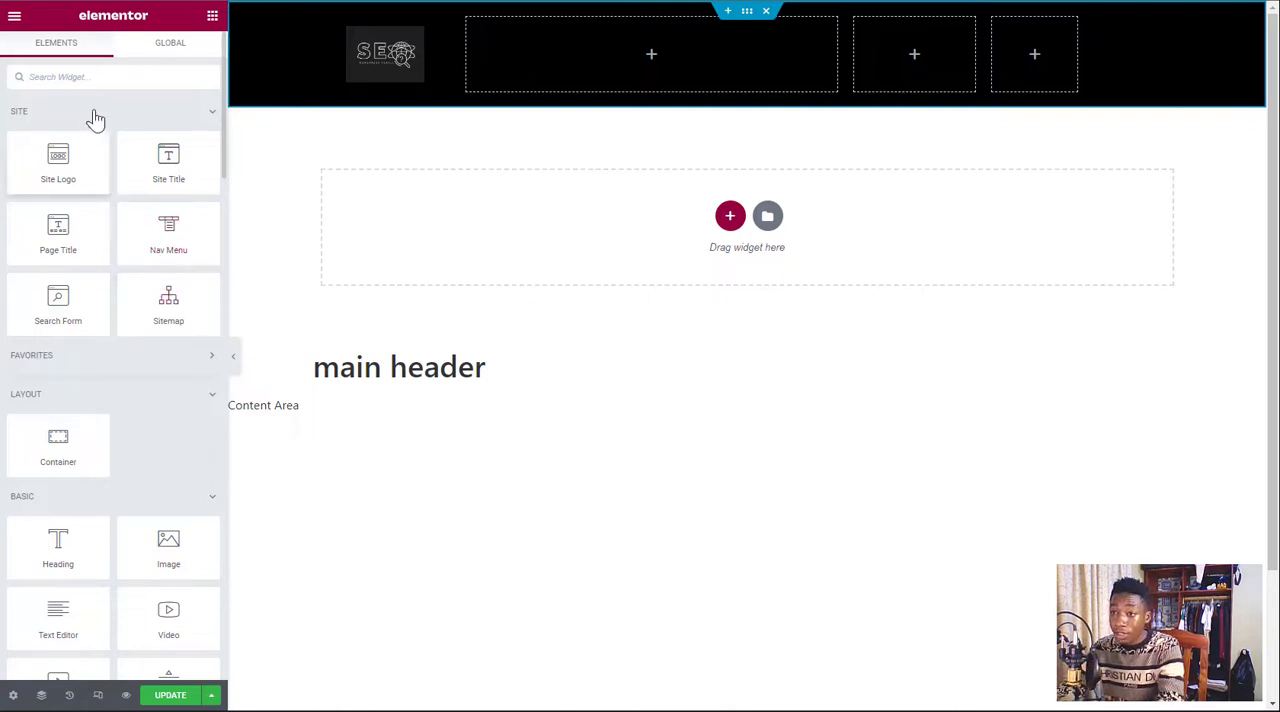
left_click(88, 79)
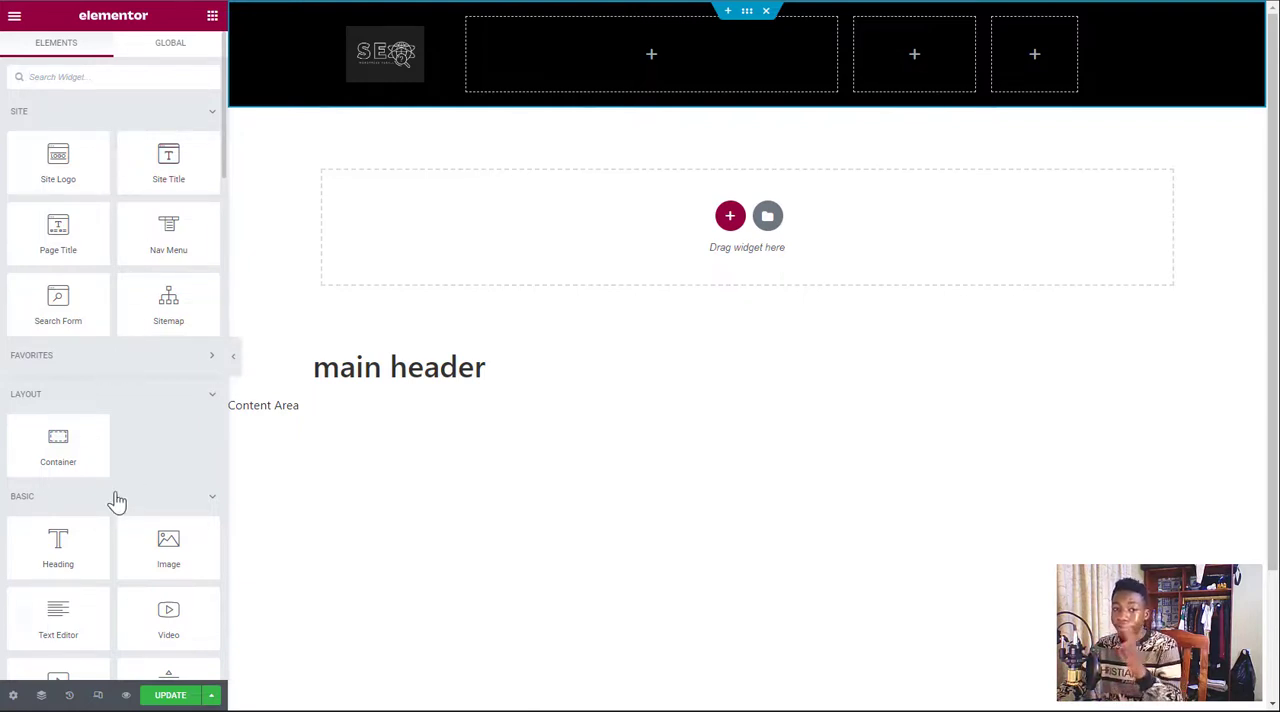
left_click_drag(168, 228, 691, 47)
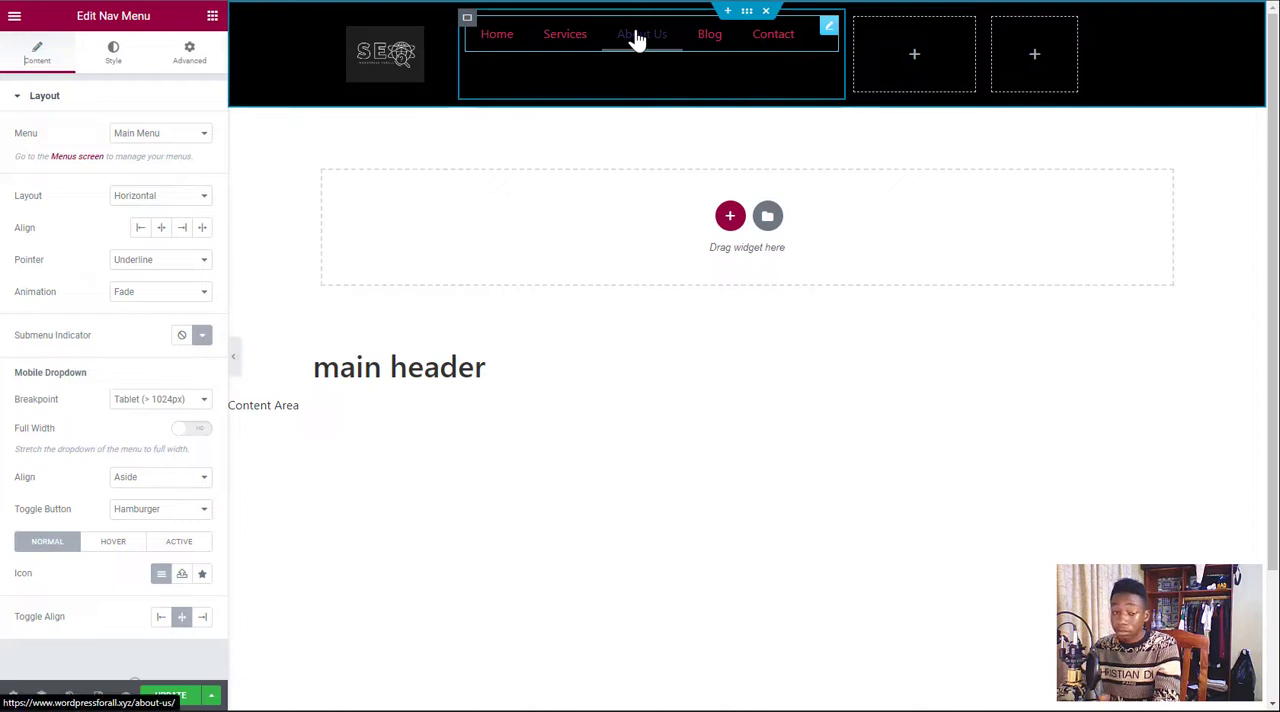
Review which menus are available for the Nav Menu widget
left_click(174, 137)
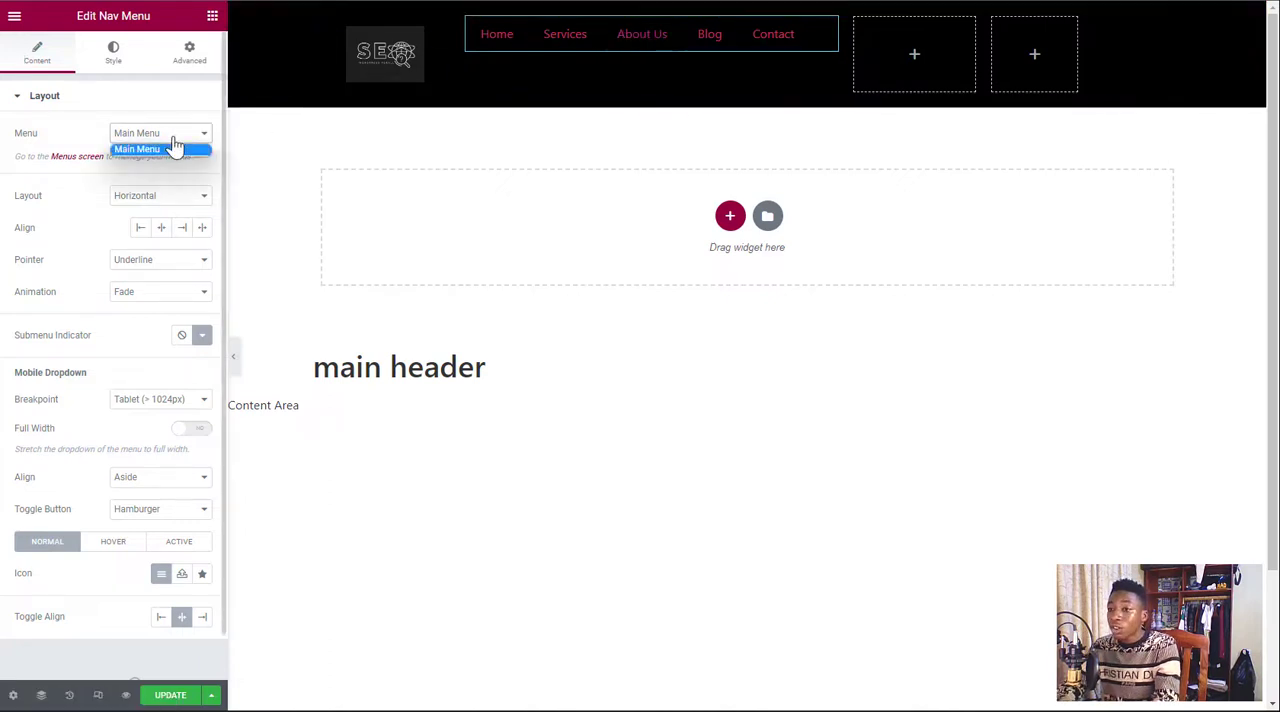
left_click(173, 138)
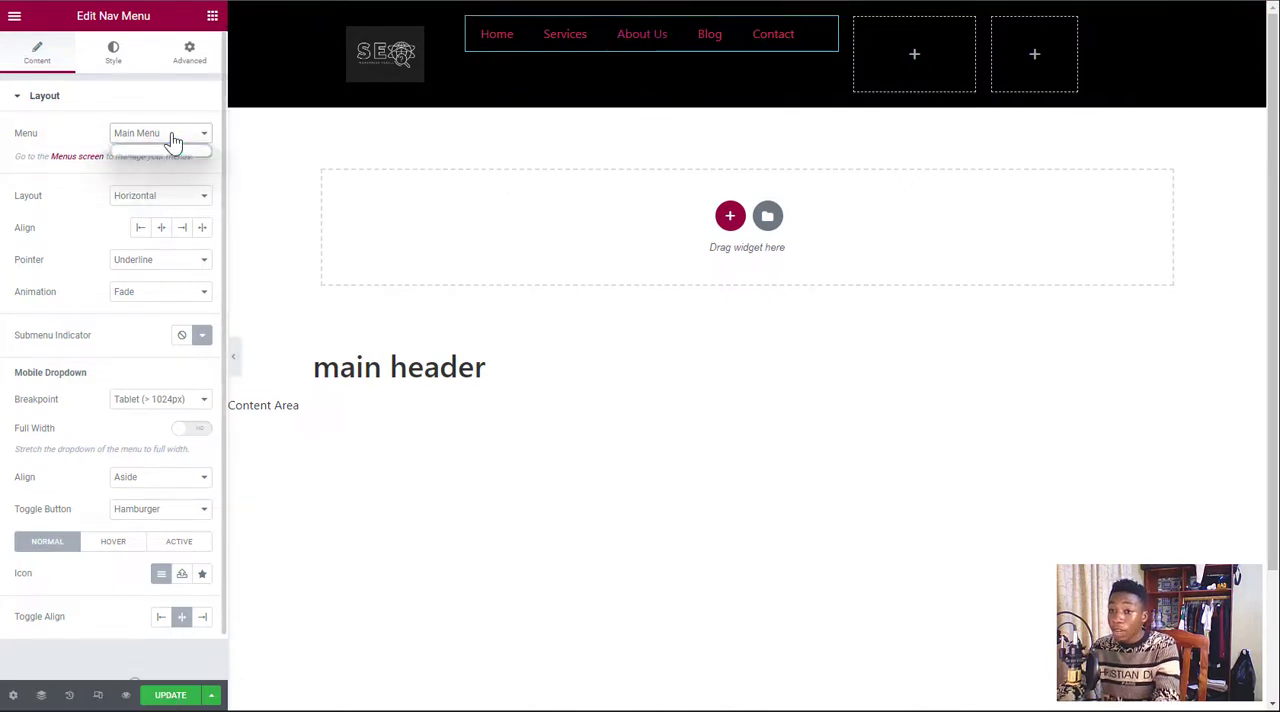
left_click(174, 138)
left_click(174, 138)
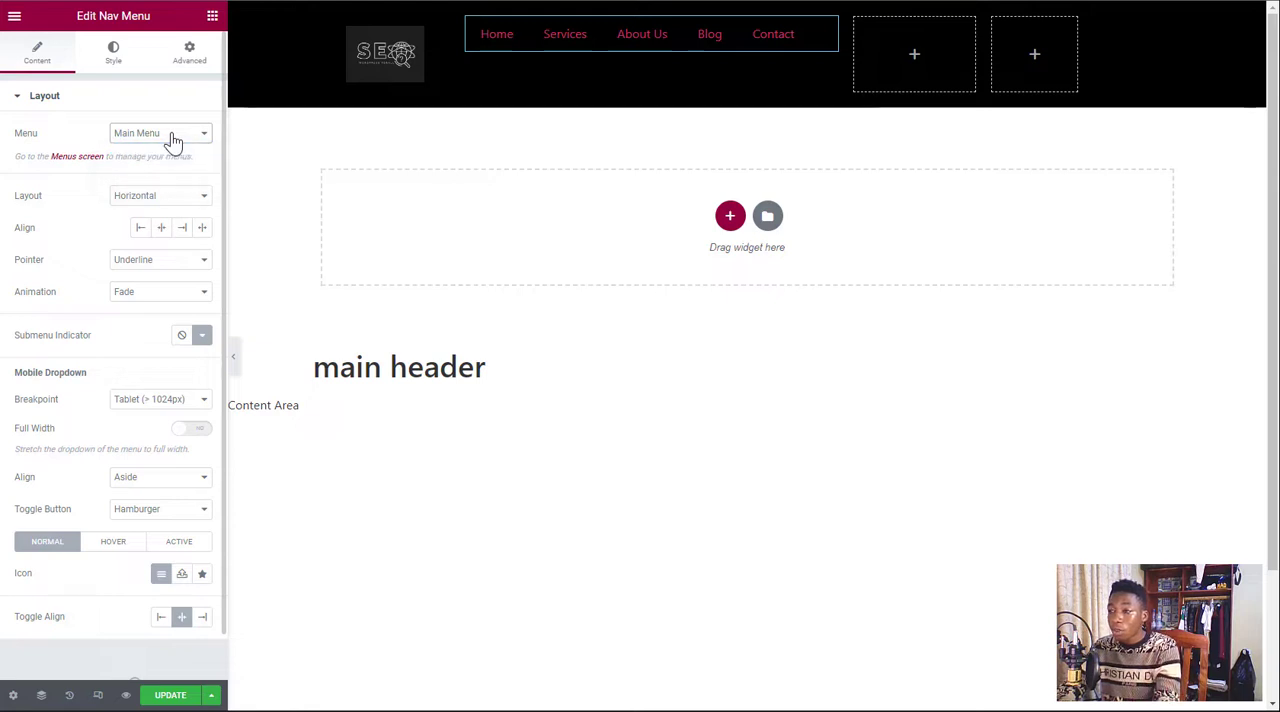
left_click(174, 138)
left_click(174, 138)
left_click(174, 138)
left_click(174, 138)
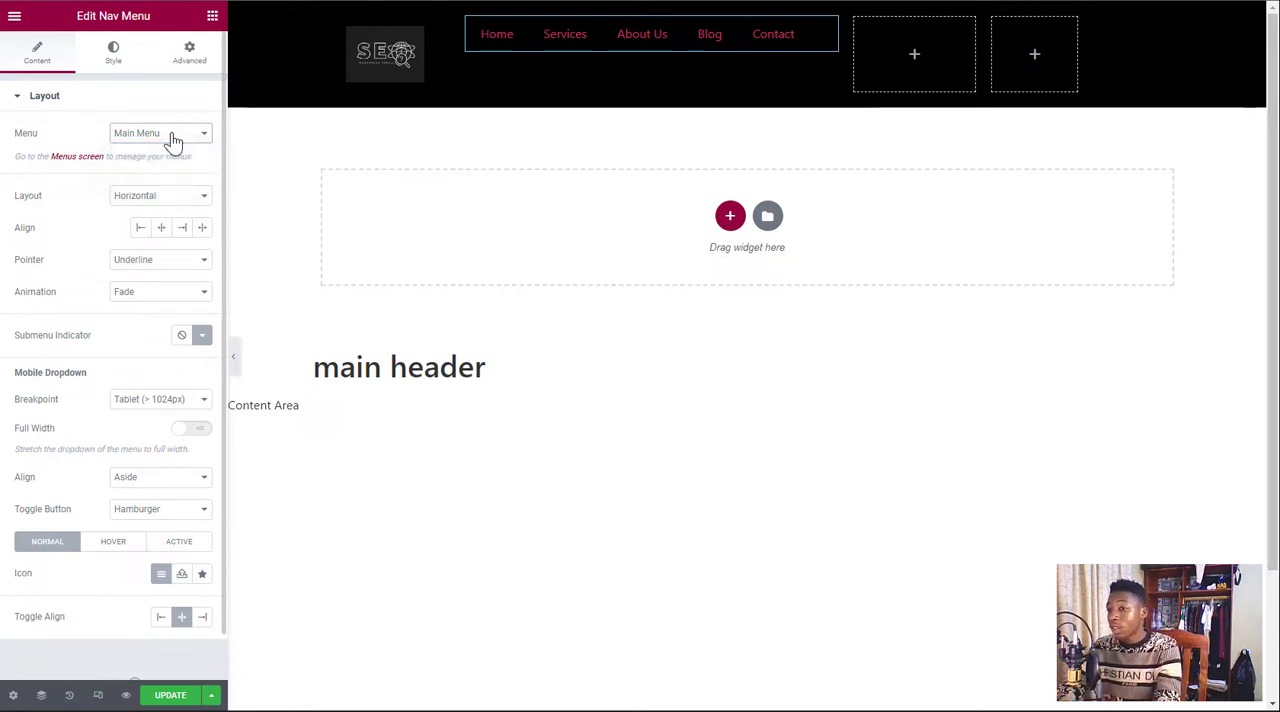
left_click(174, 138)
left_click(173, 139)
left_click(173, 139)
left_click(173, 139)
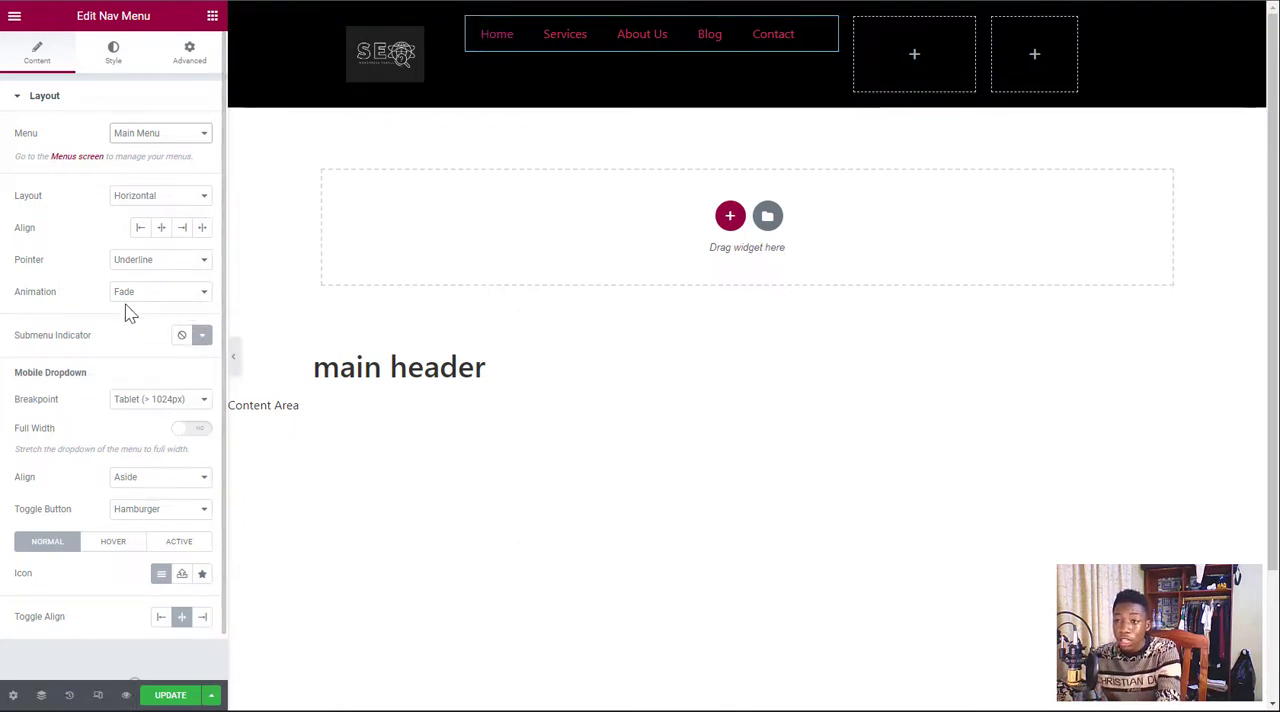
Try white, #FFFFFF, as the main menu's text color, then delete the Nav Menu widget
left_click(115, 56)
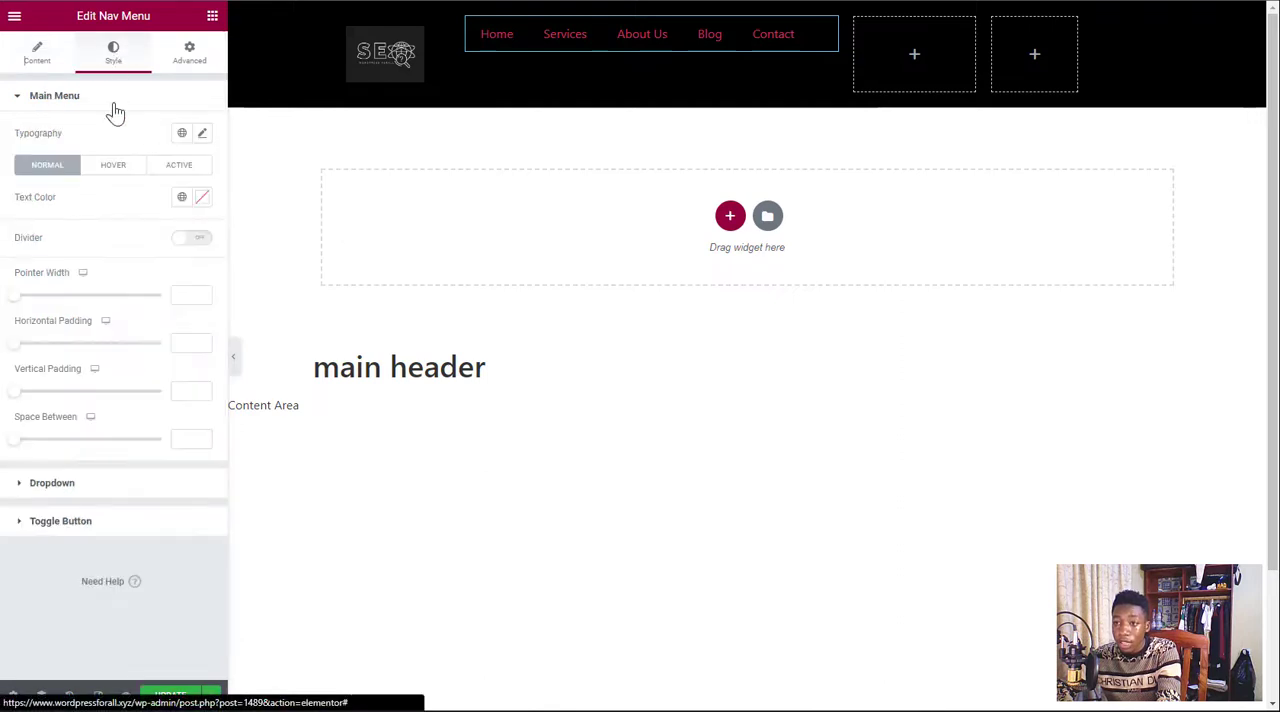
left_click(202, 197)
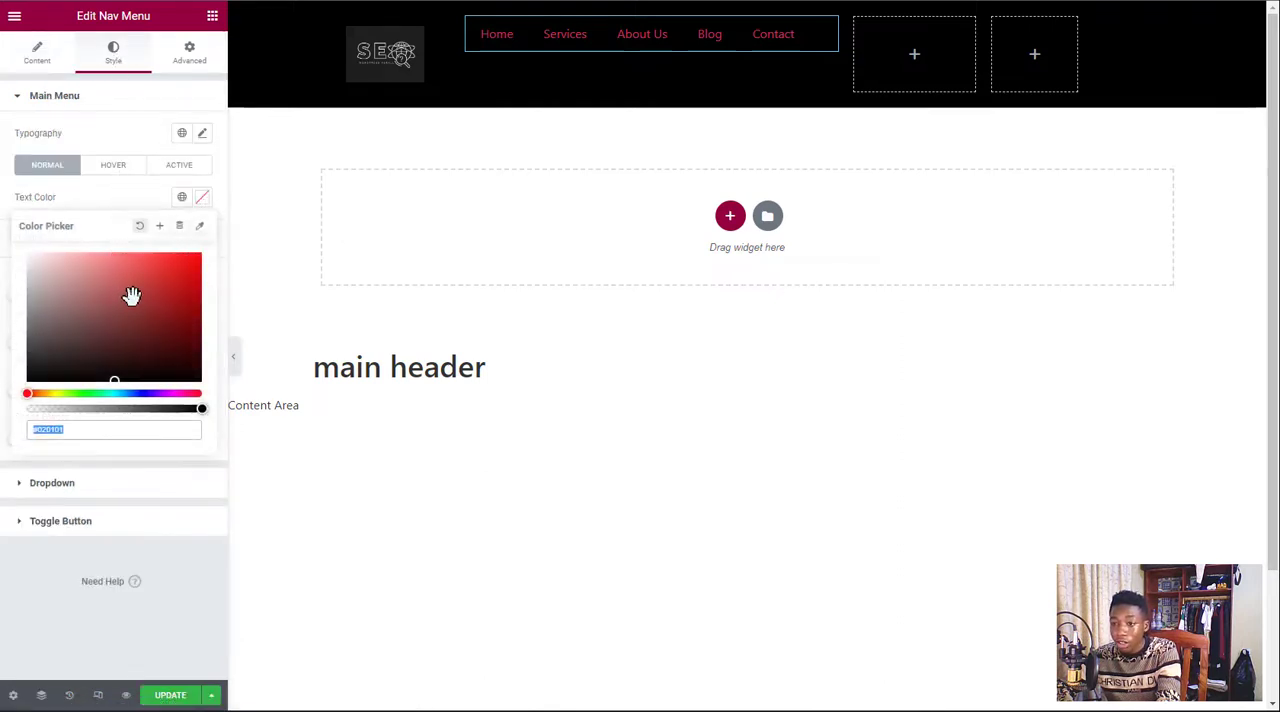
left_click_drag(44, 318, 27, 252)
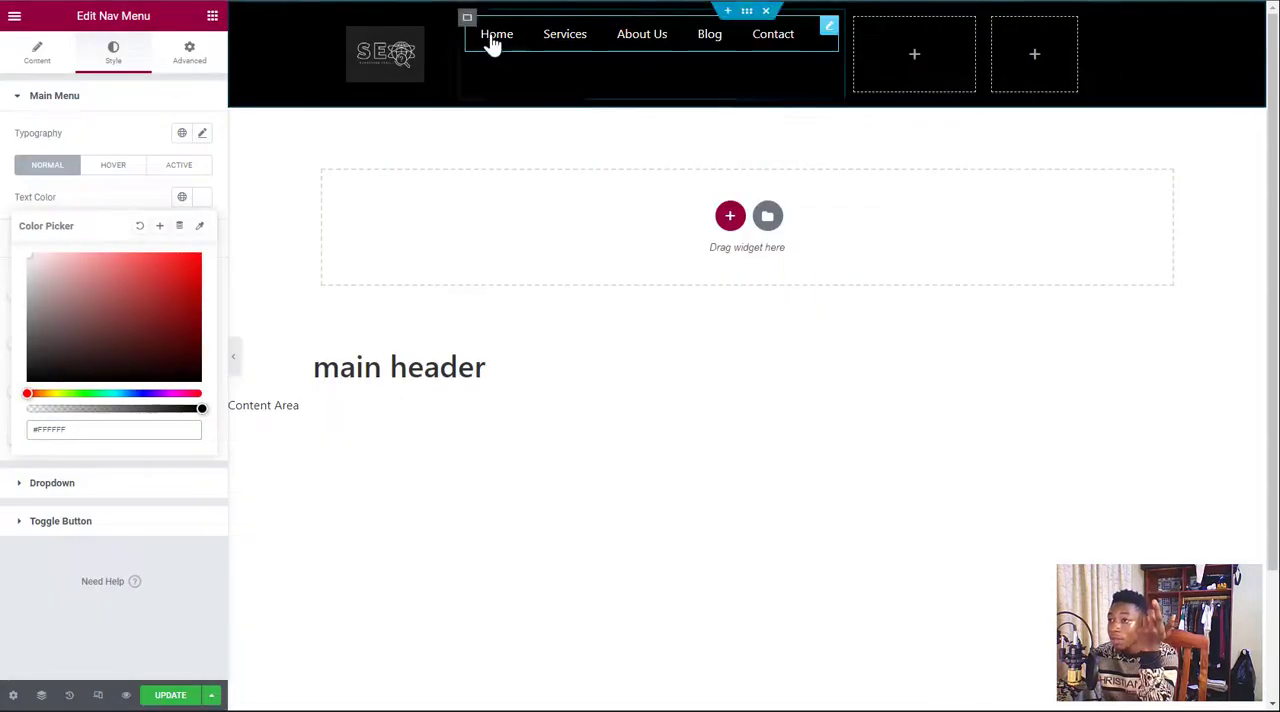
right_click(830, 32)
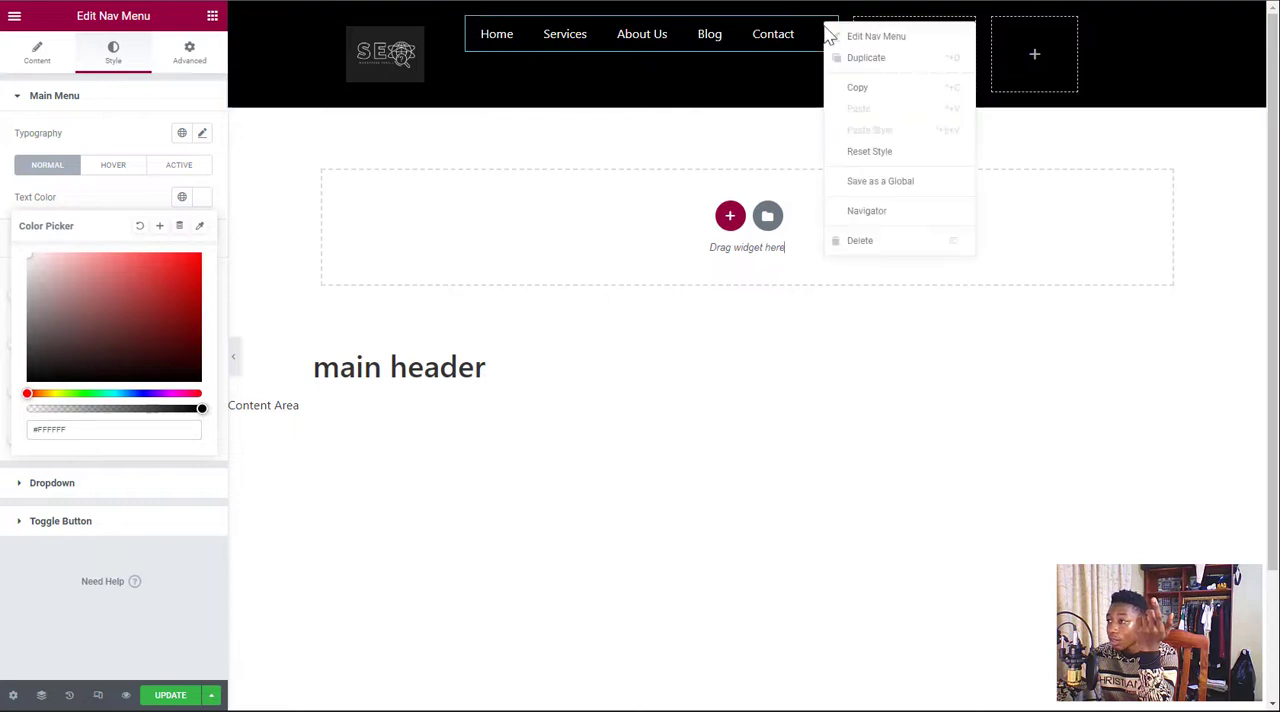
left_click(859, 241)
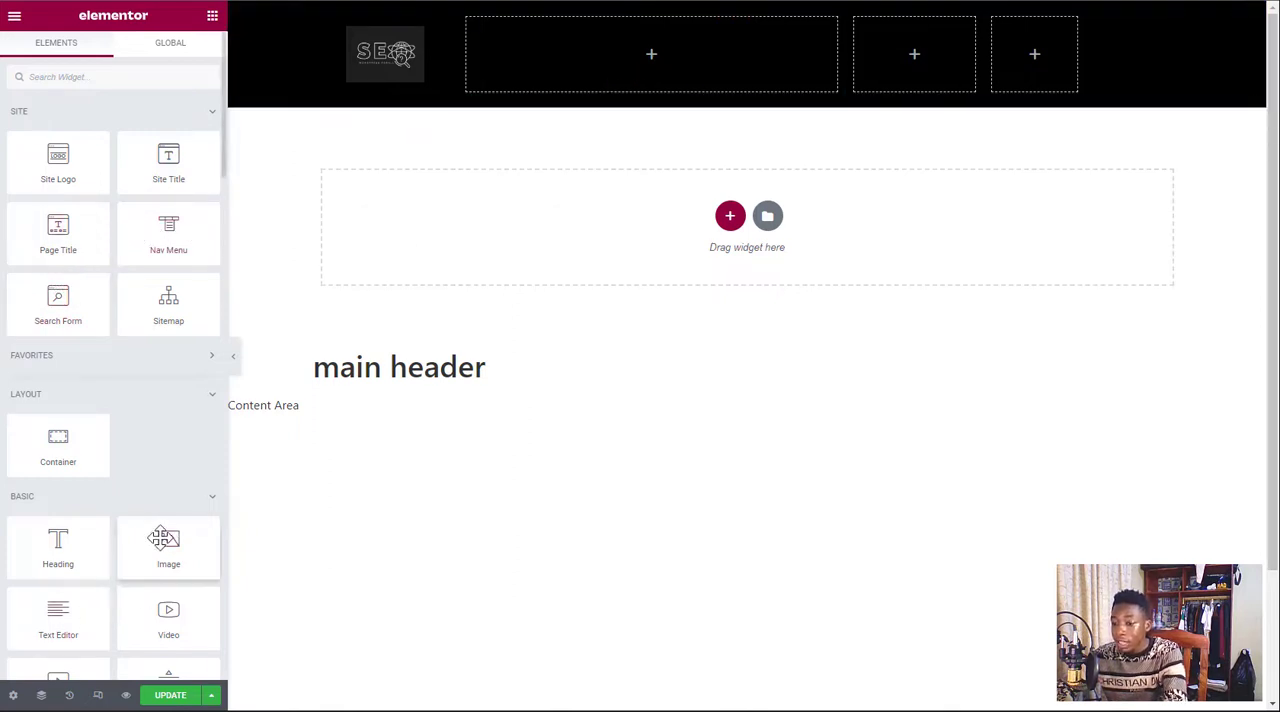
Add a Button widget to the second header column
scroll(100, 560, "down", 3)
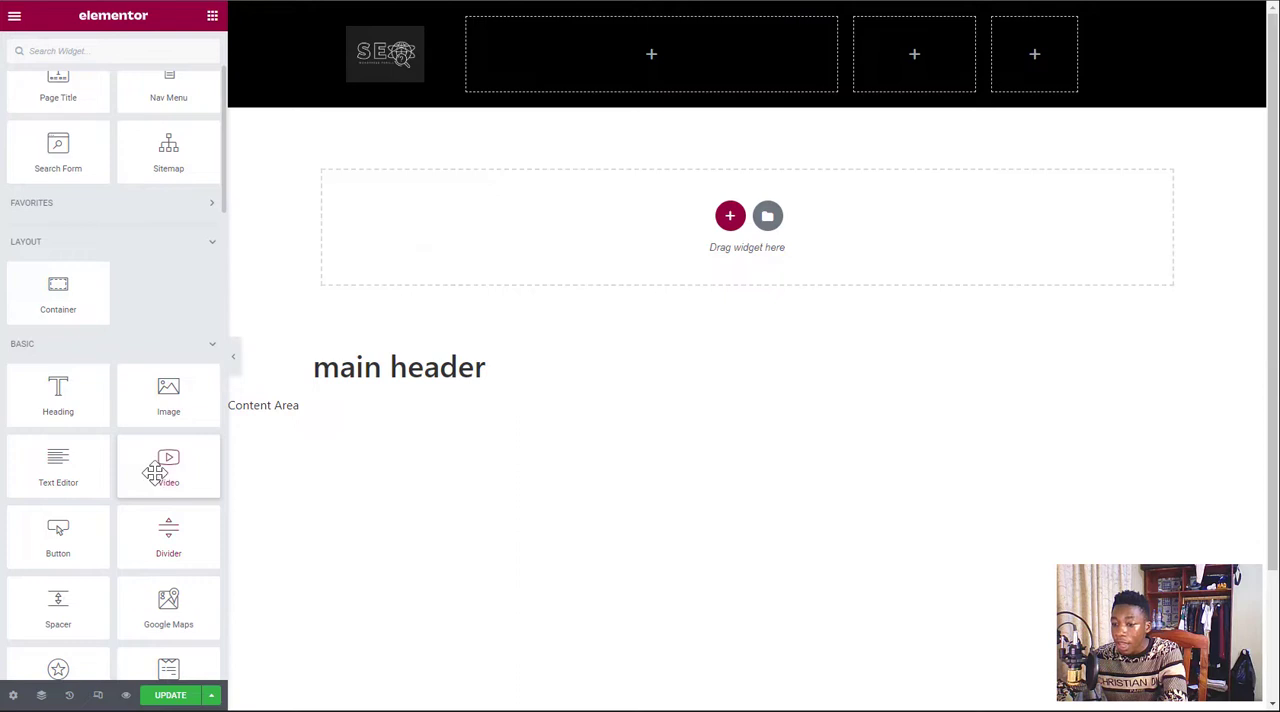
left_click_drag(45, 536, 670, 56)
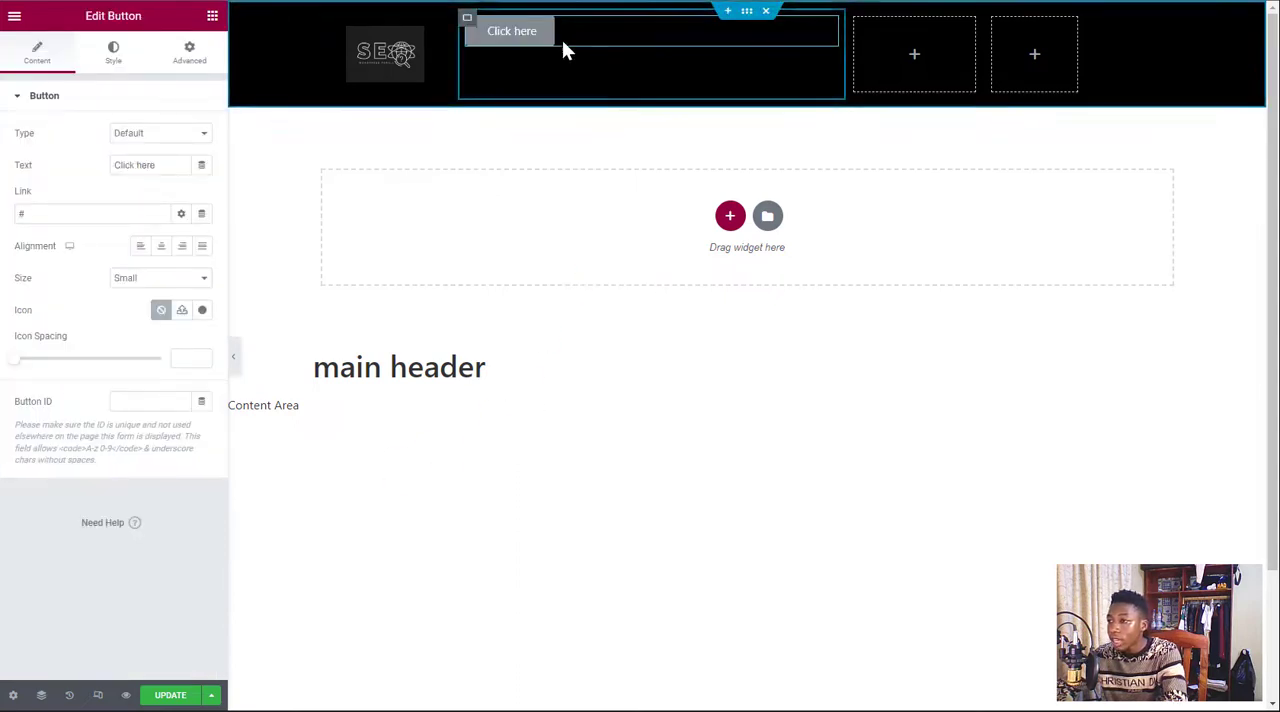
Center the second header column's content both vertically and horizontally, using Justify Content and Align Items
left_click(469, 24)
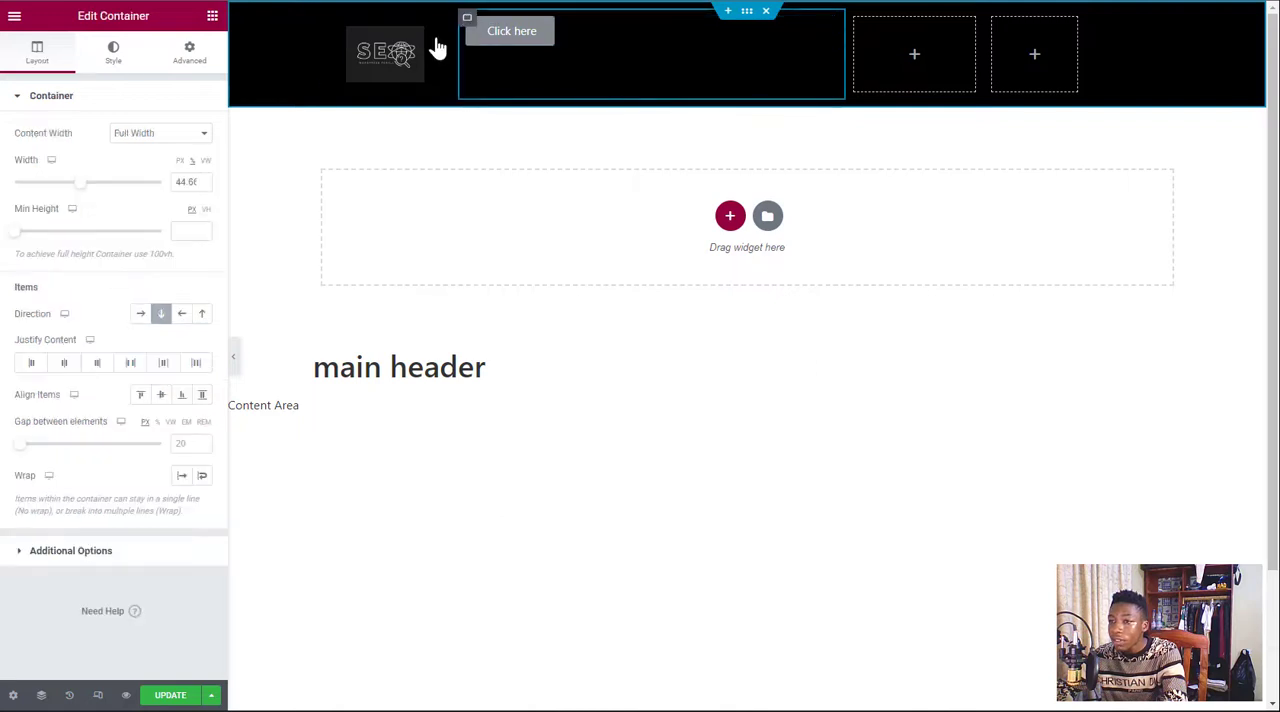
left_click(62, 366)
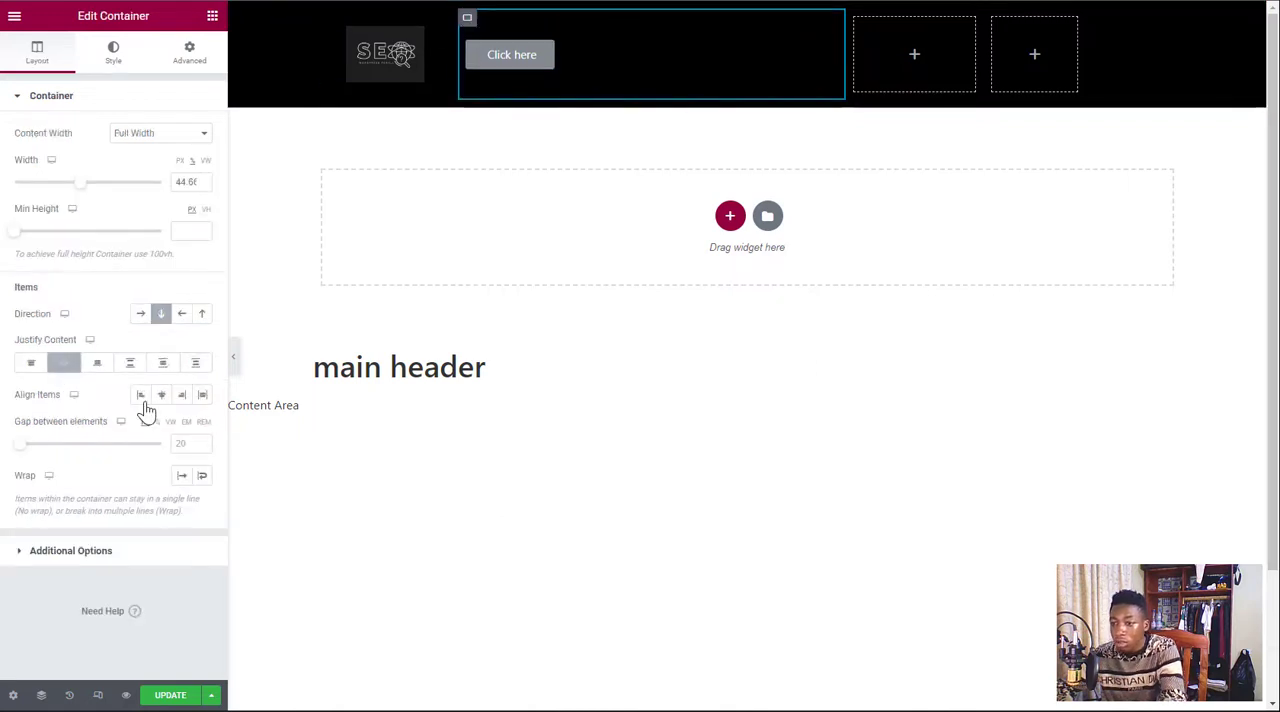
left_click(161, 396)
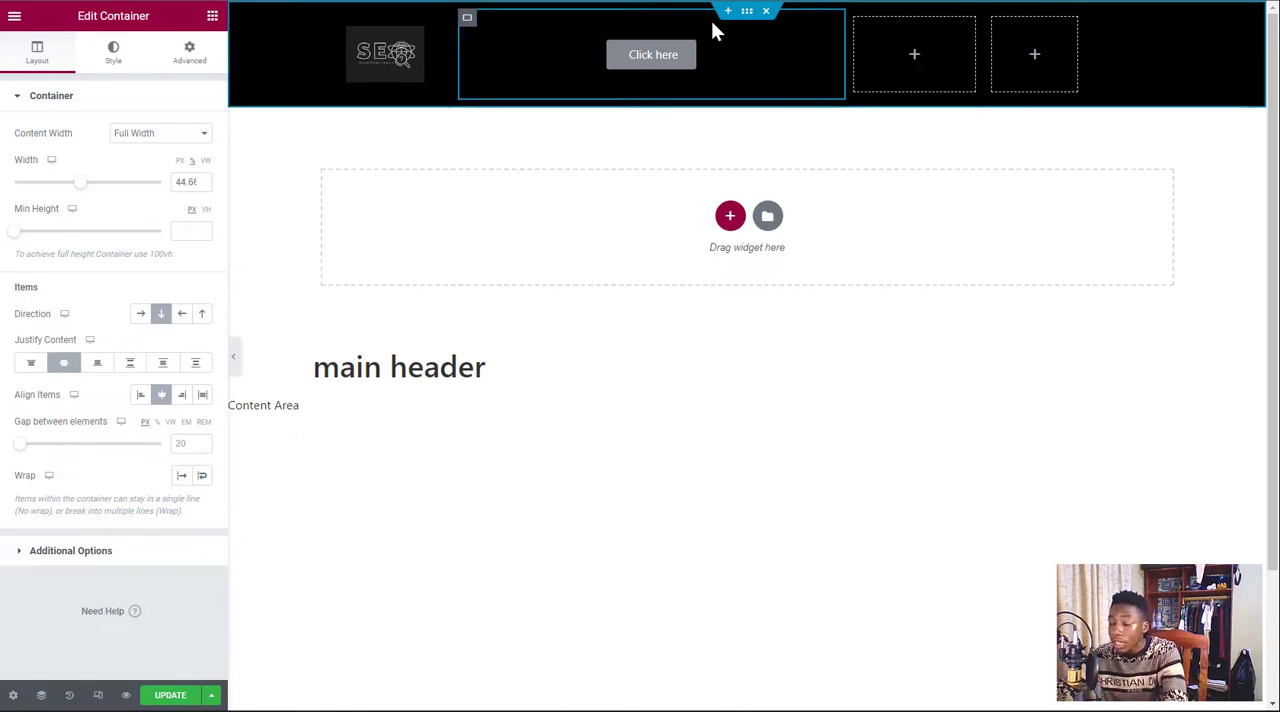
left_click(652, 70)
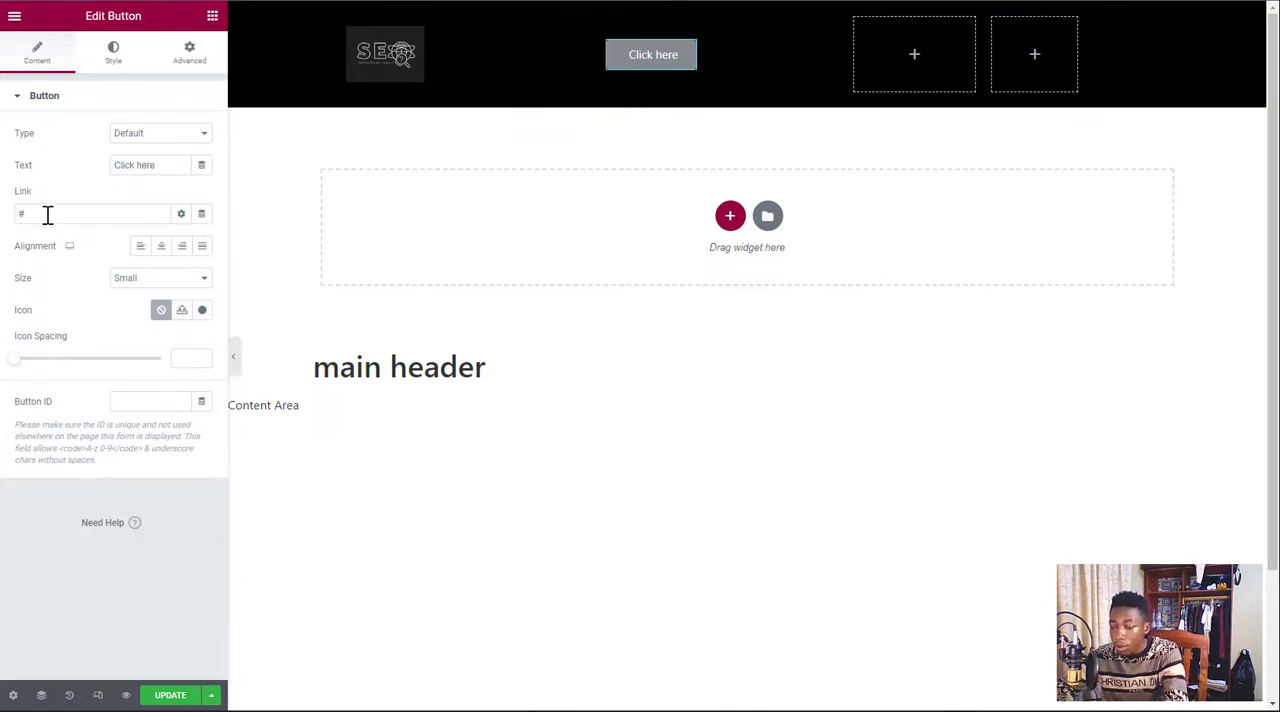
left_click_drag(155, 168, 125, 168)
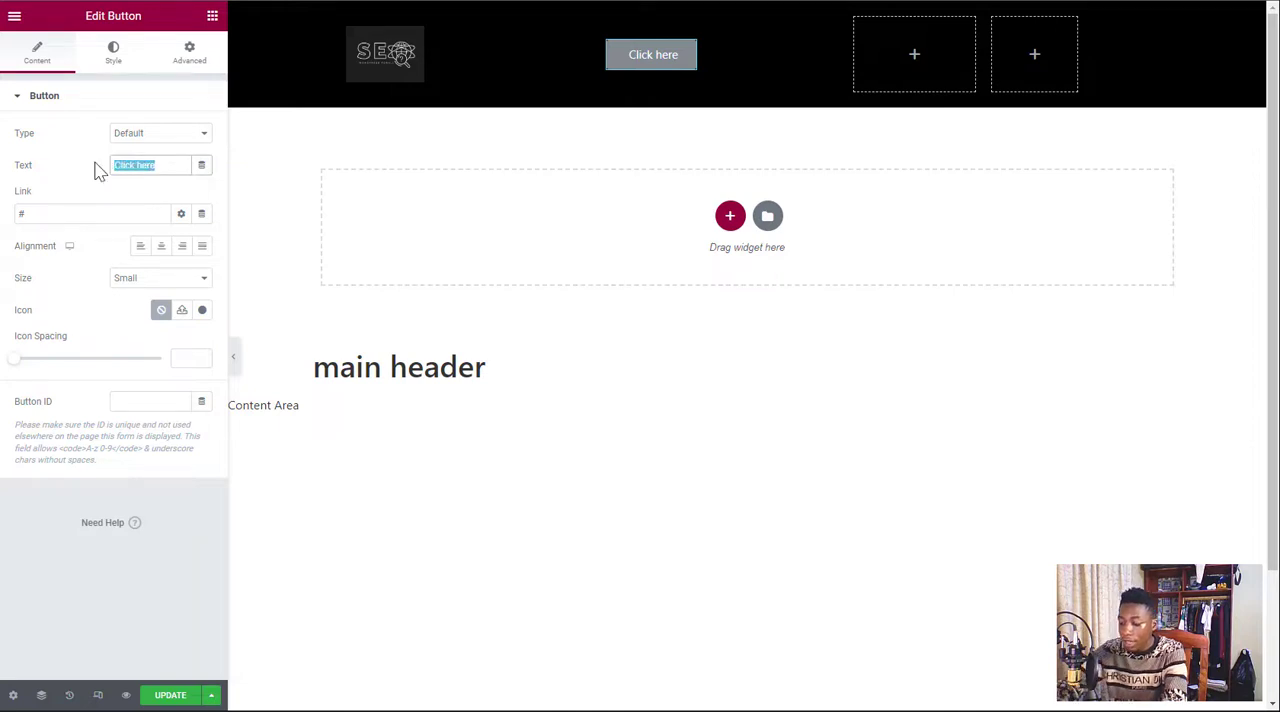
type("H")
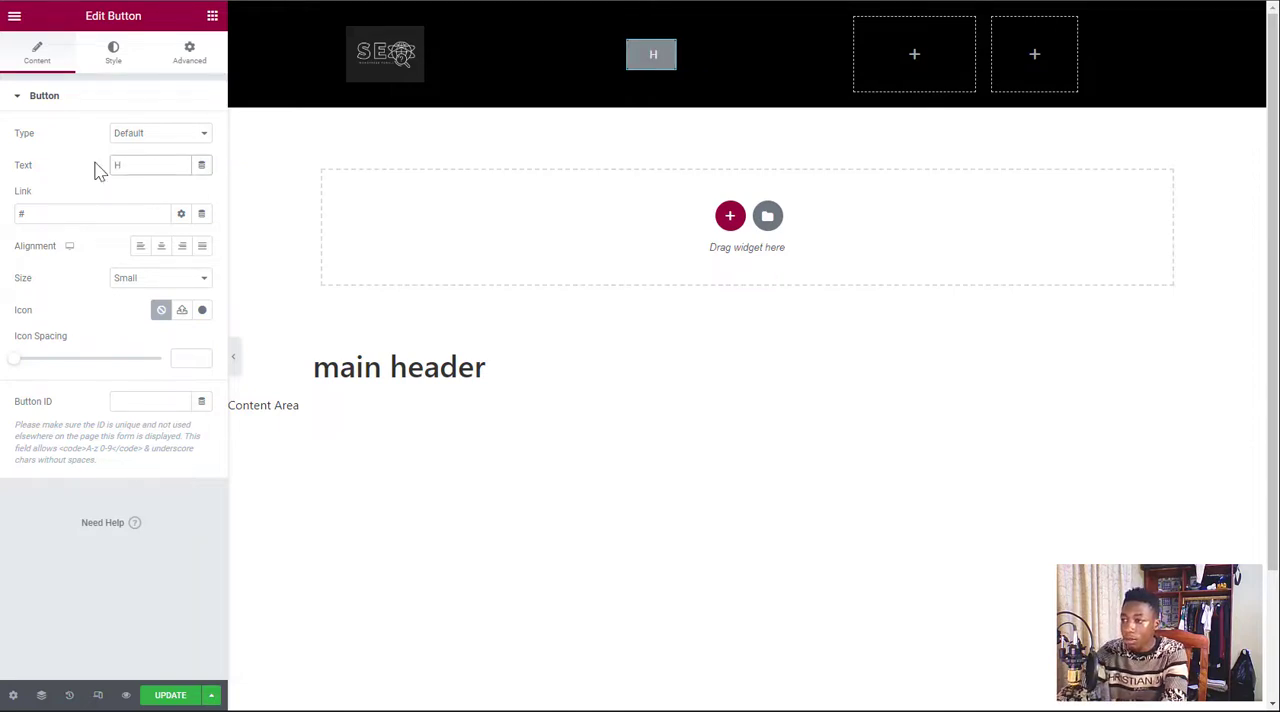
type("ome")
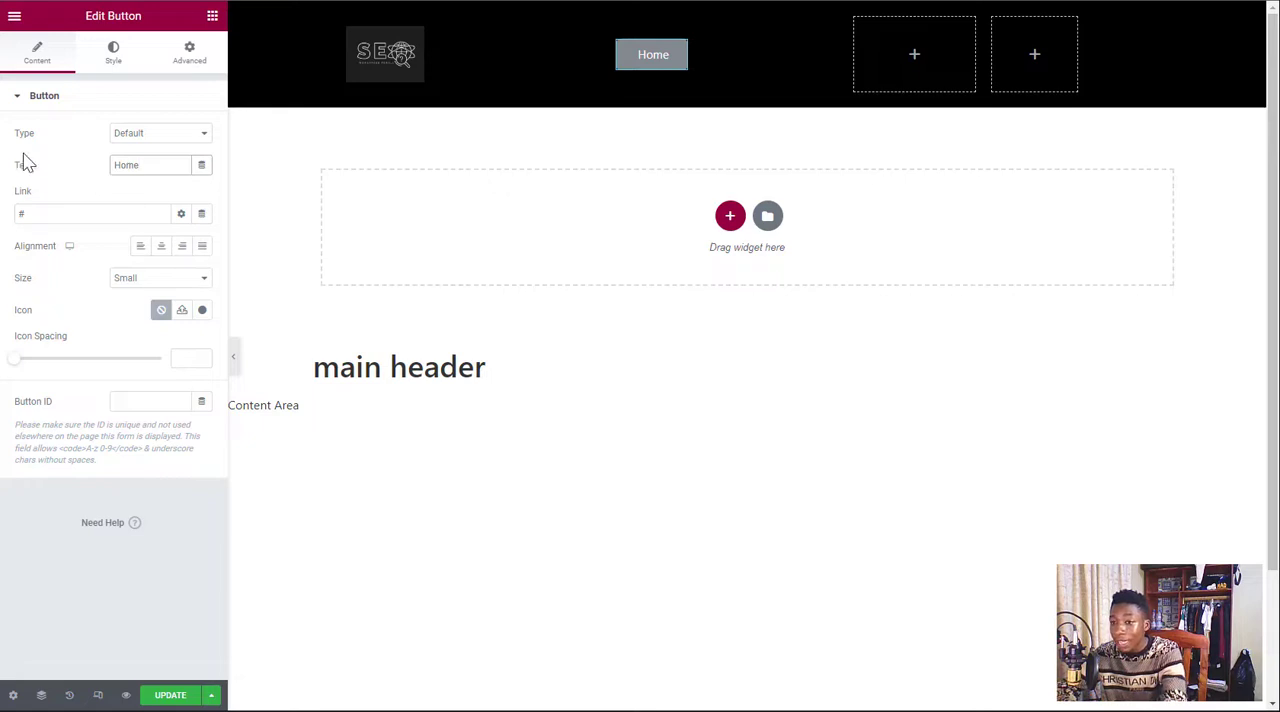
left_click(22, 216)
key("BackSpace")
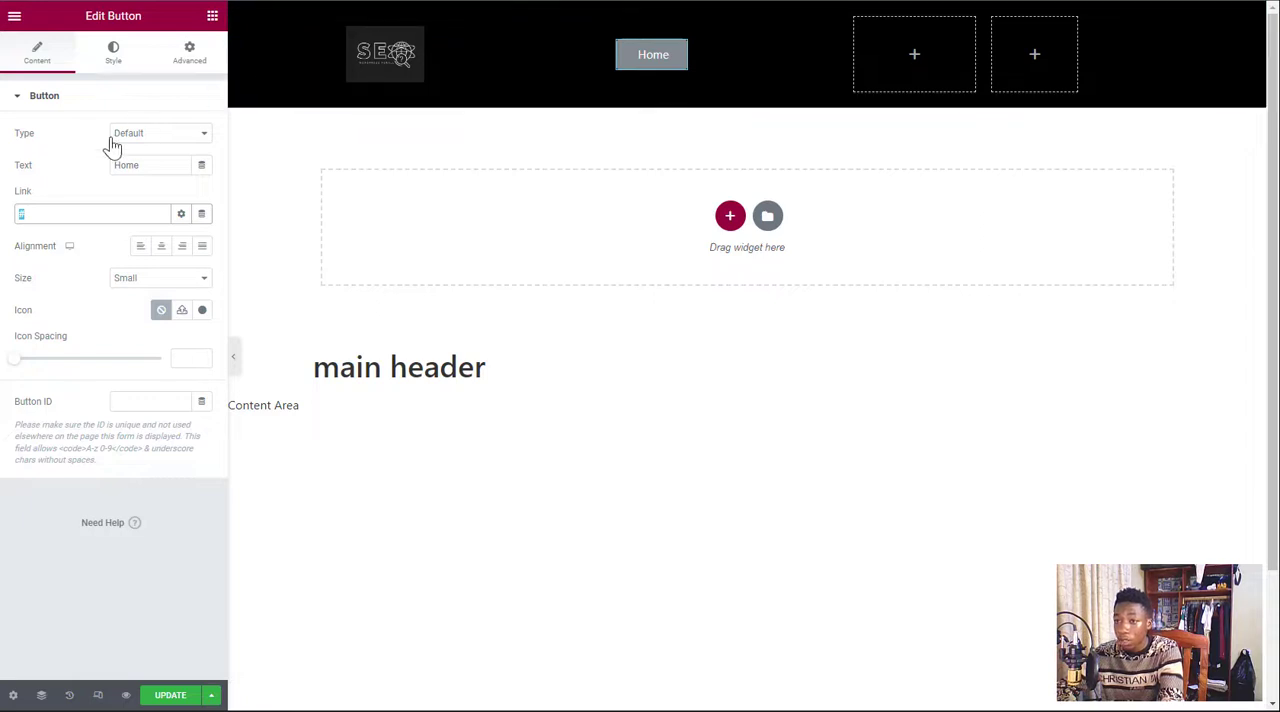
type("https://www.wordpressforall.xyz/")
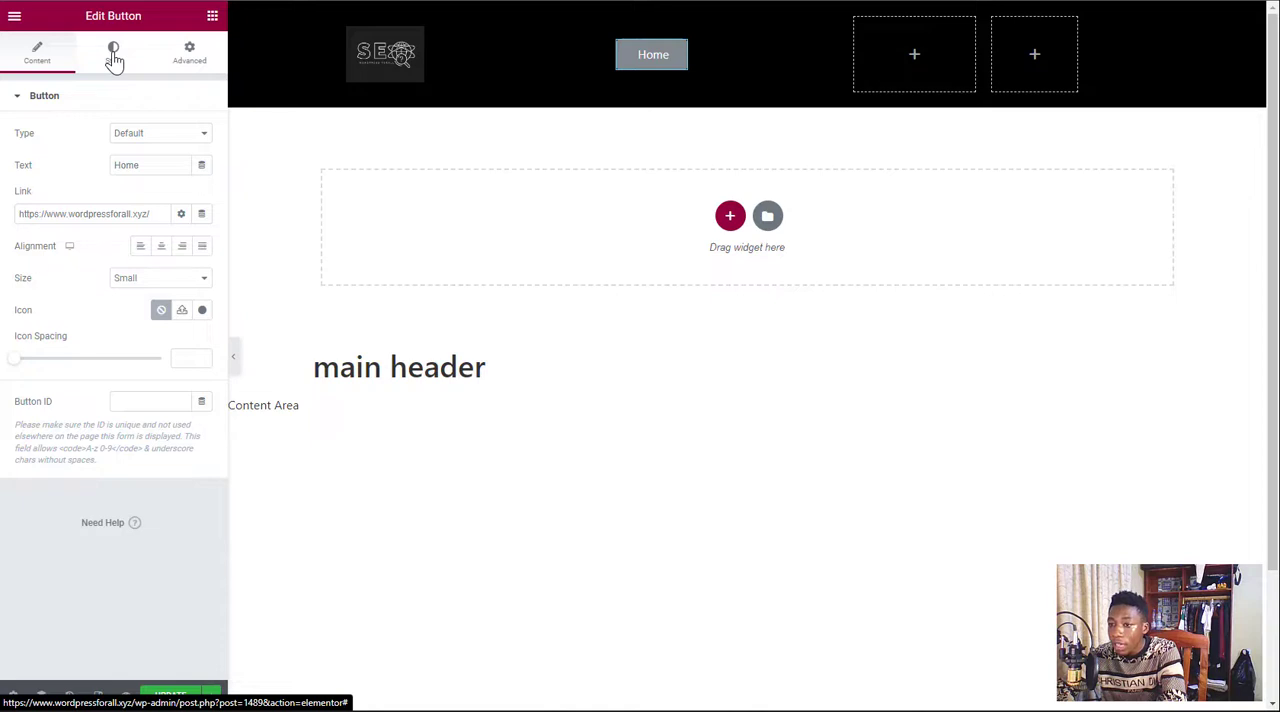
Set the Home button's own alignment to center after trying the other alignment options
left_click(141, 246)
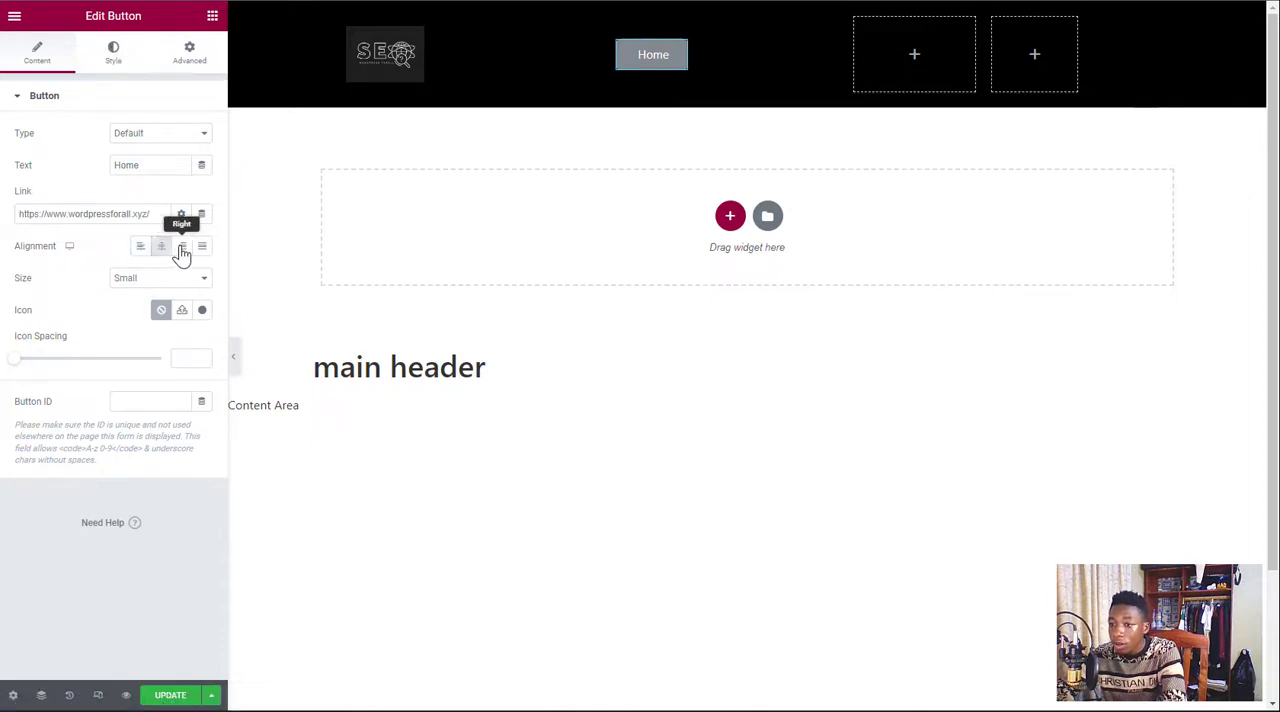
left_click(203, 251)
left_click(161, 248)
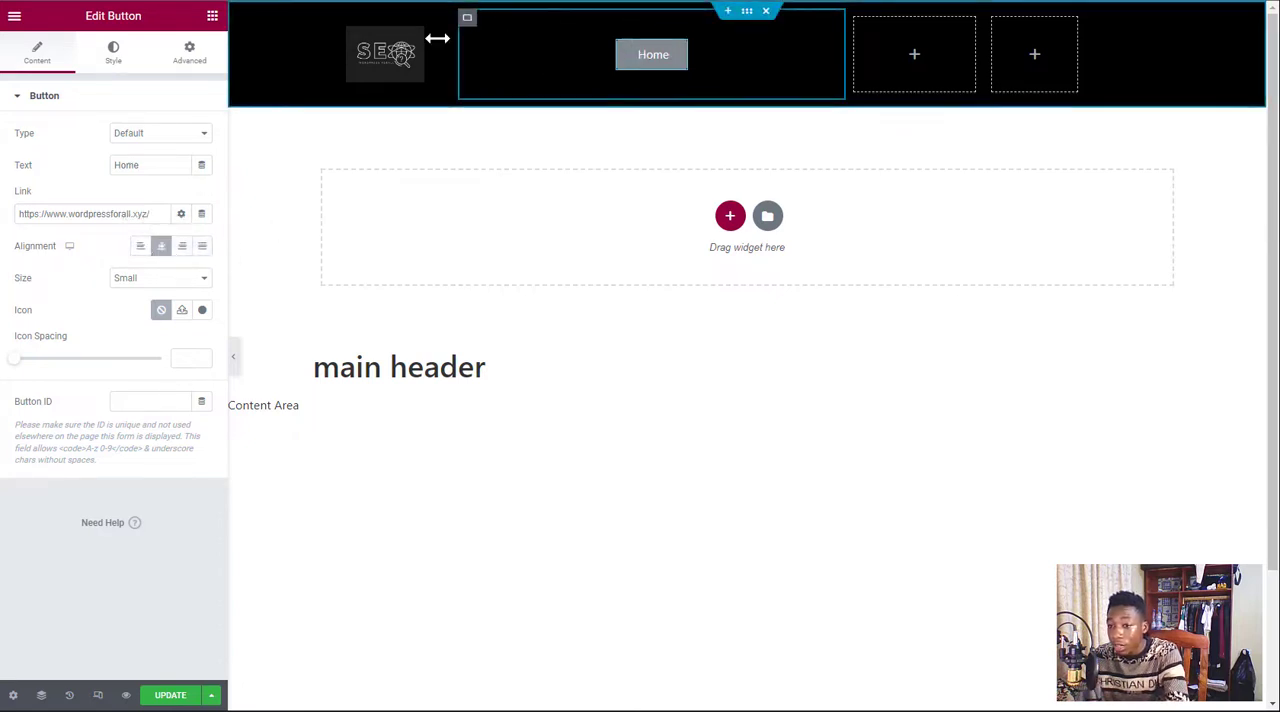
Make the Home button's normal background color fully transparent, #02010100
left_click(113, 63)
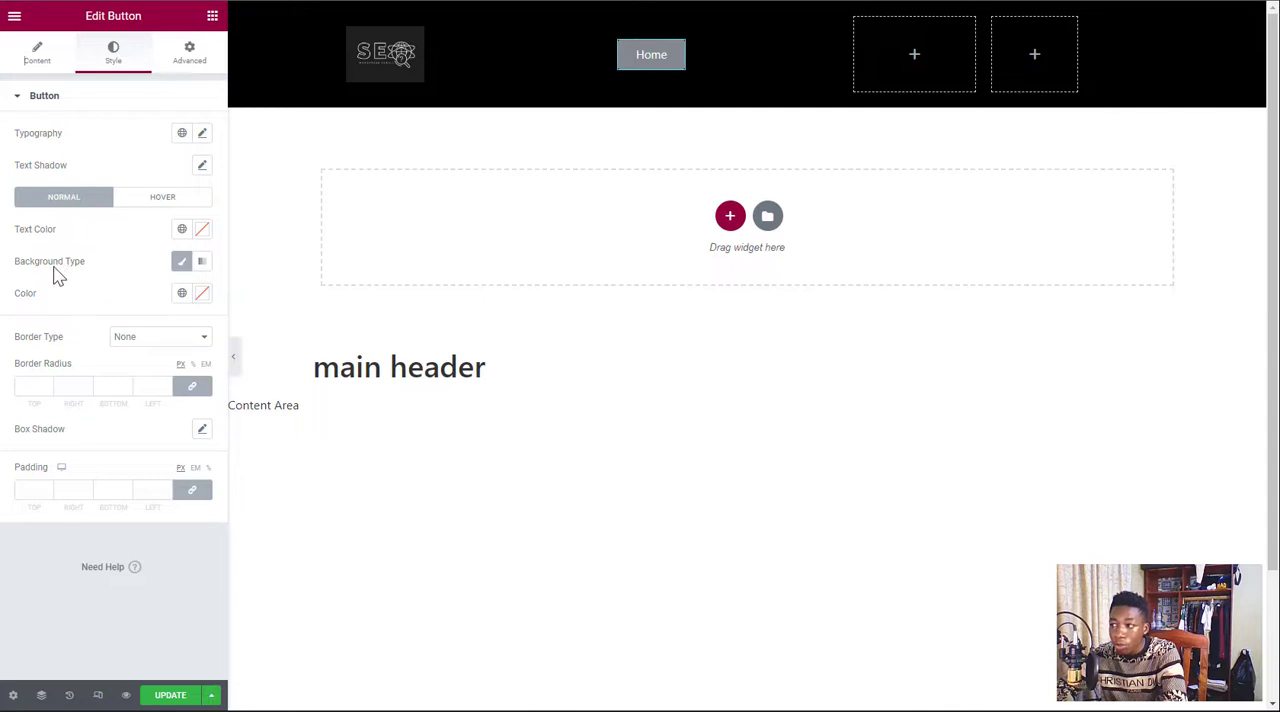
left_click(202, 293)
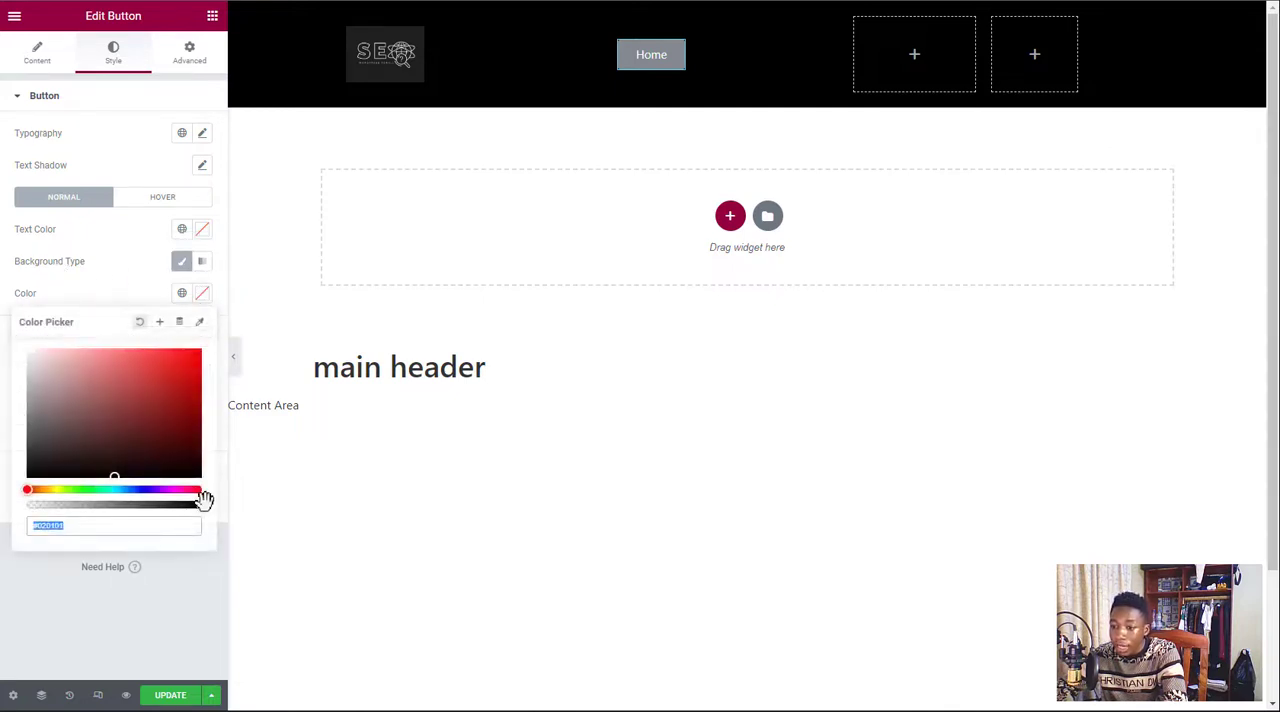
left_click_drag(202, 500, 17, 512)
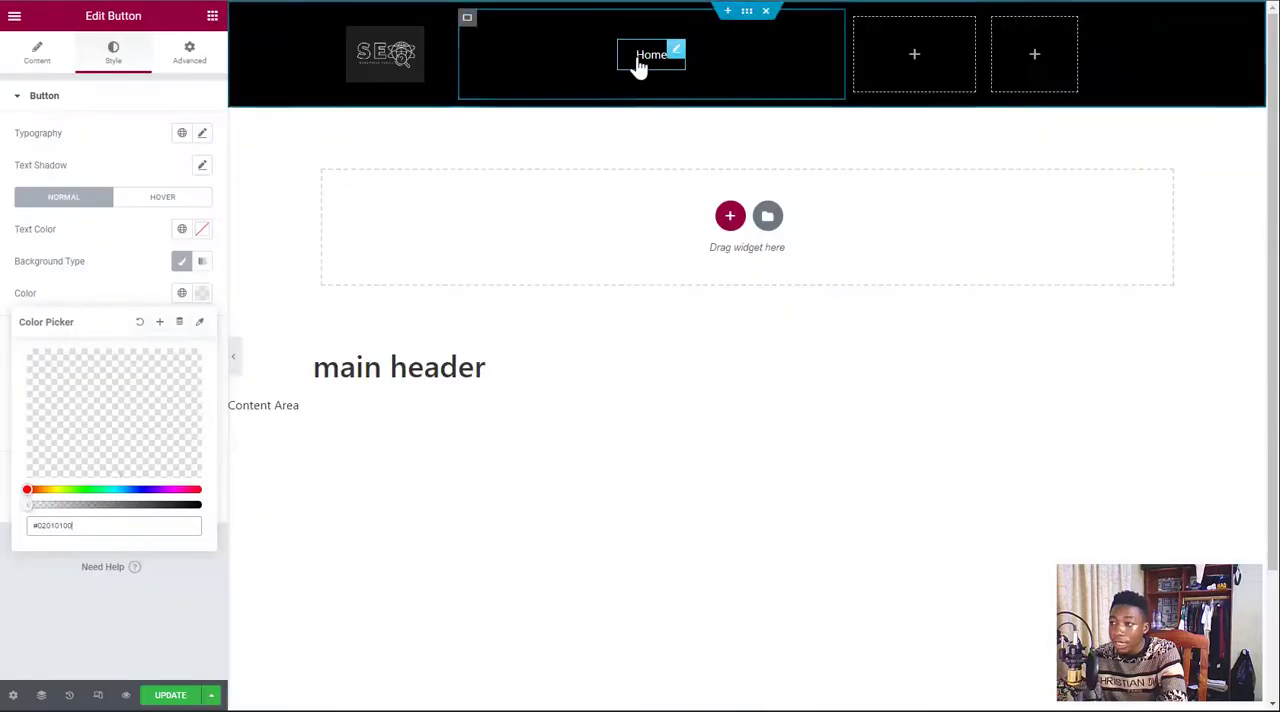
Set the Home button's hover text color to black, #000000
left_click(163, 199)
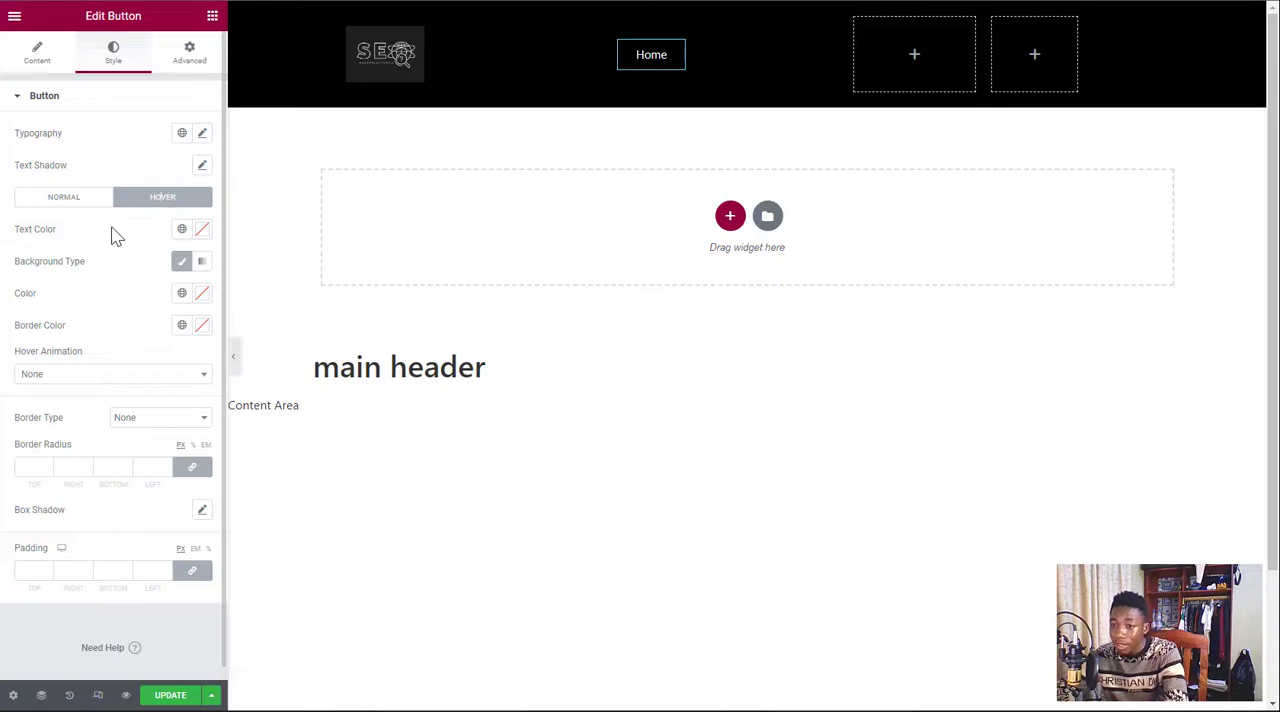
left_click(202, 230)
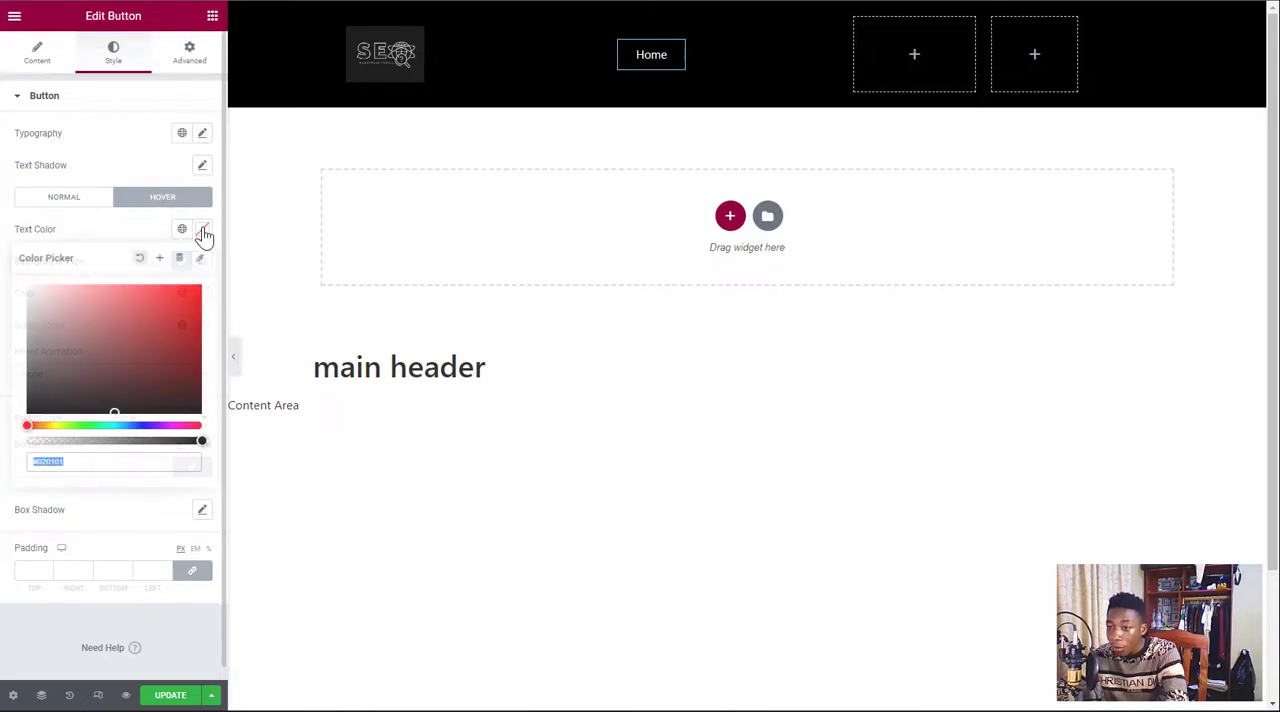
left_click_drag(100, 361, 22, 428)
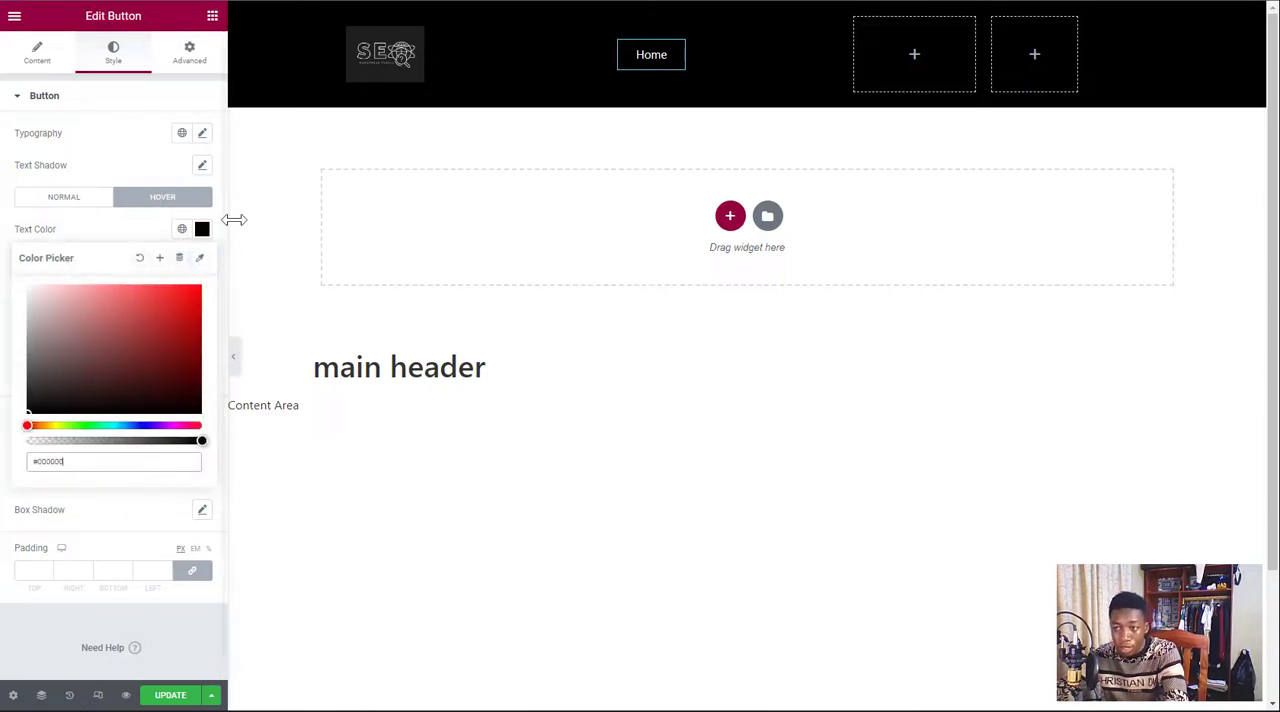
left_click(203, 214)
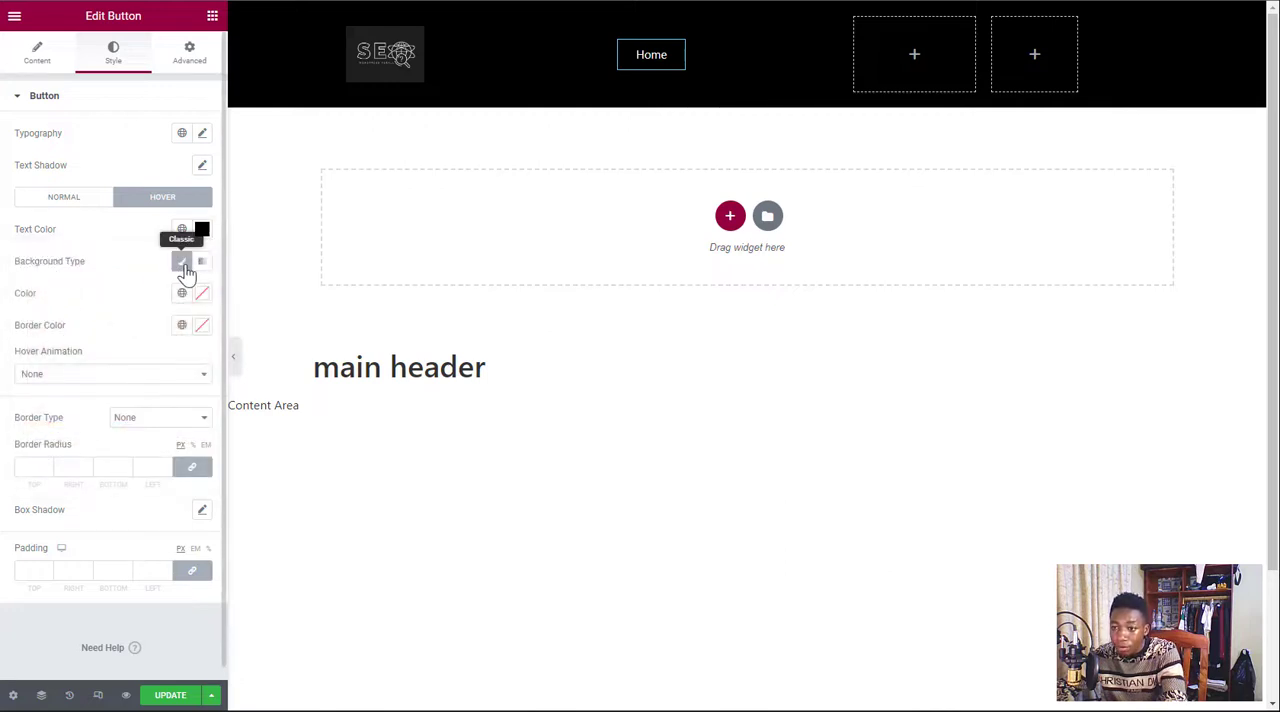
Set the Home button's hover border color to white, #FFFFFF
left_click(181, 262)
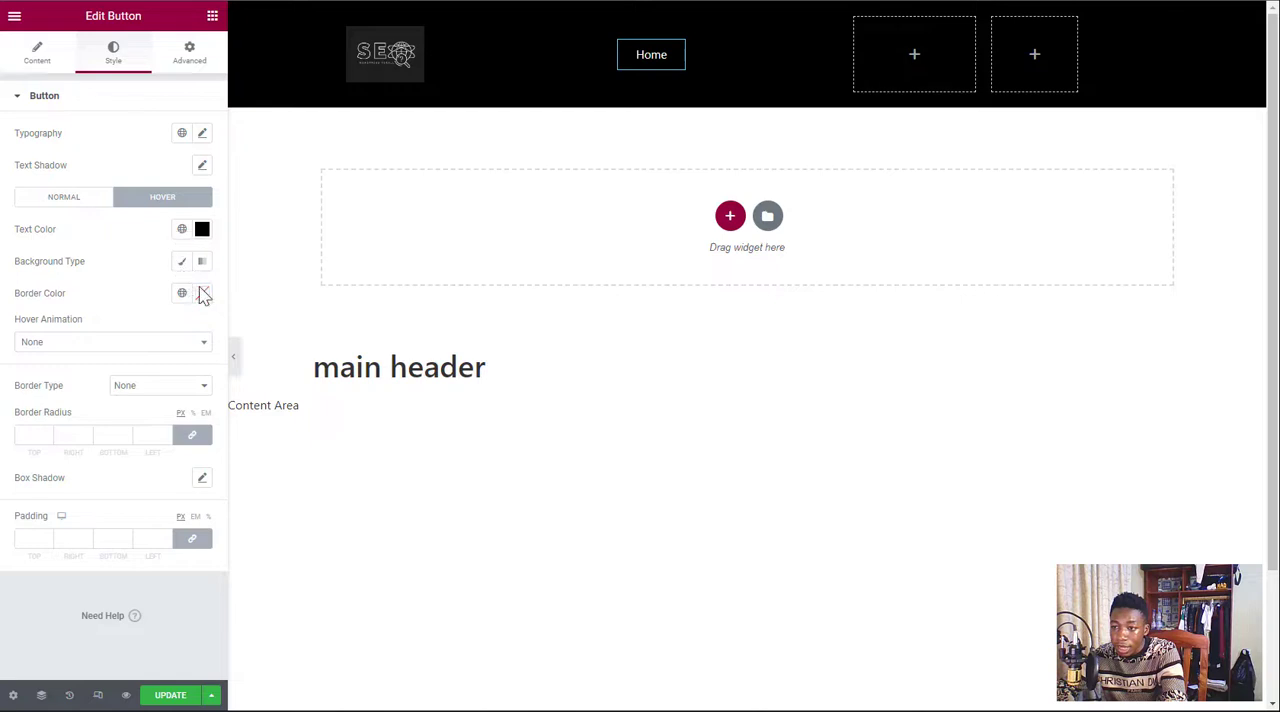
left_click(203, 293)
left_click(129, 391)
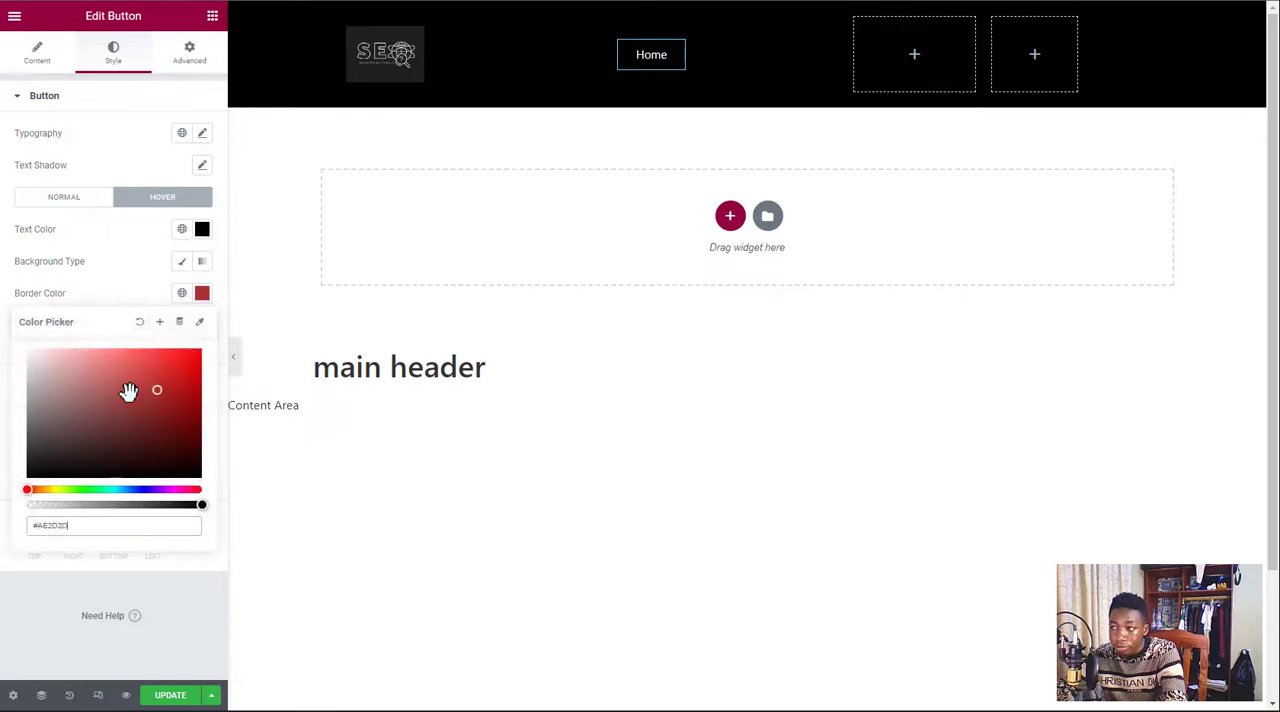
left_click(29, 353)
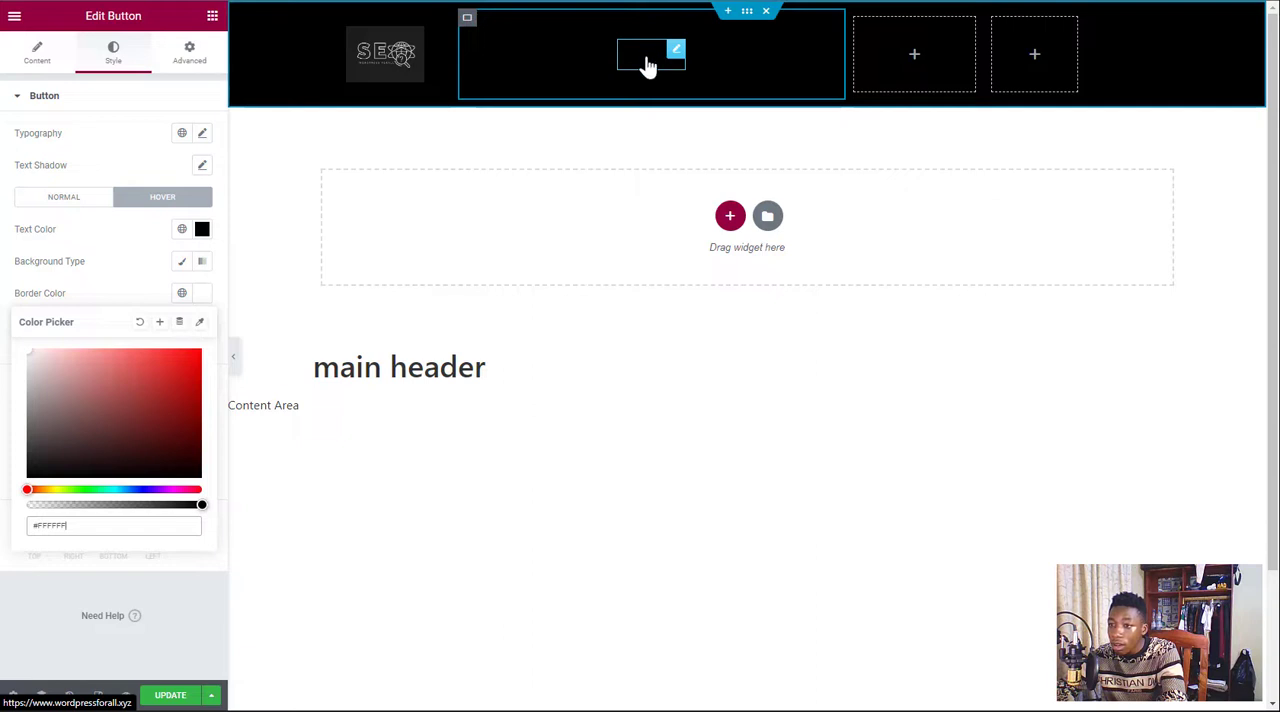
left_click(203, 300)
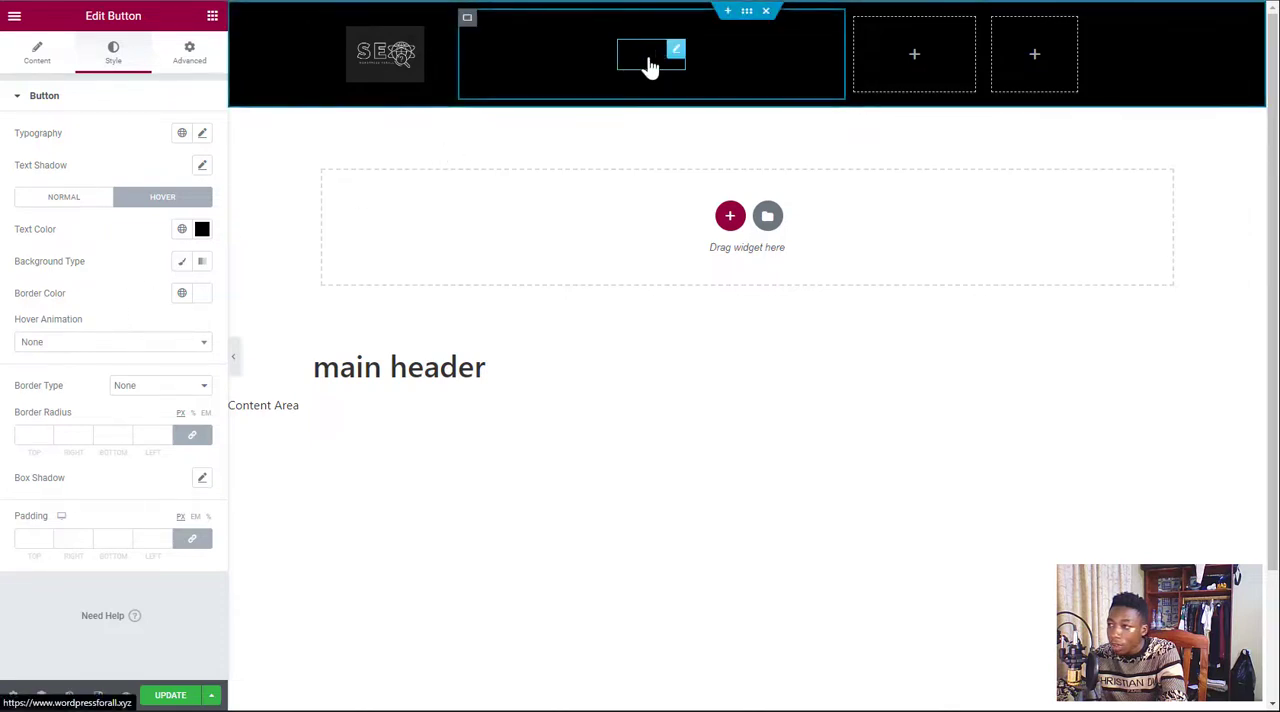
Give the Home button a Classic hover background in white, #FFFFFF
left_click(178, 263)
left_click(201, 295)
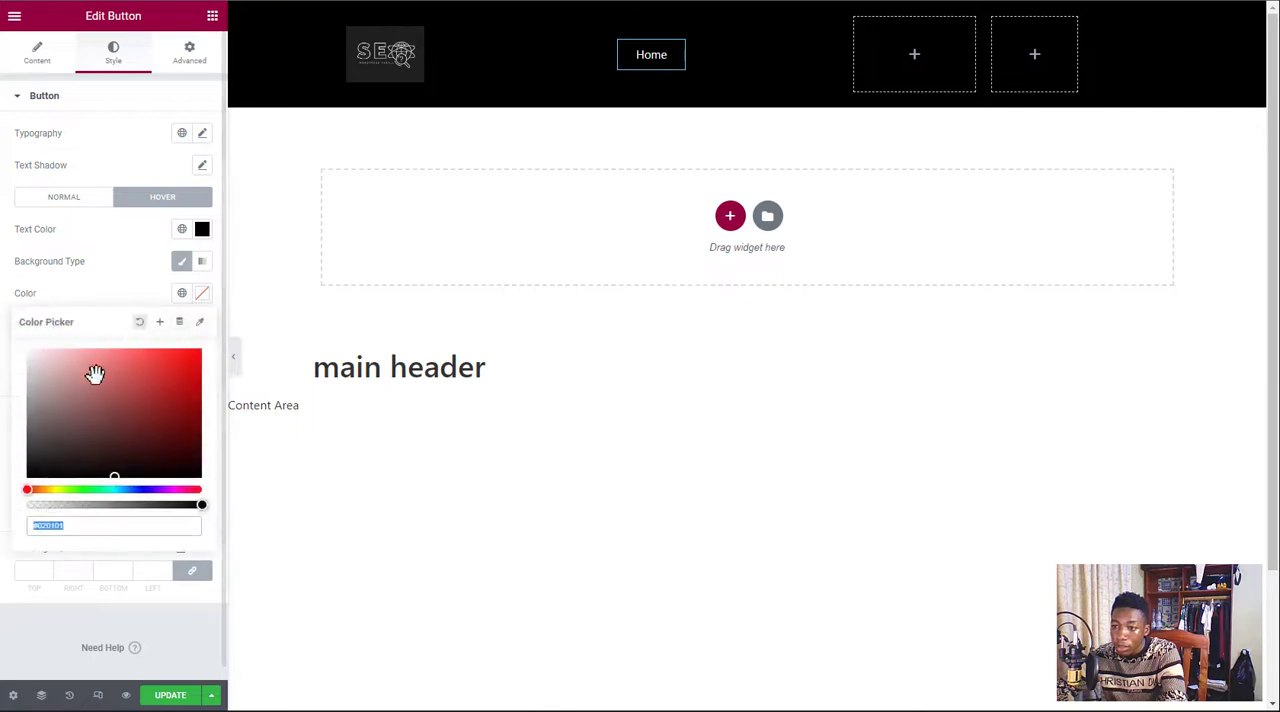
left_click(31, 356)
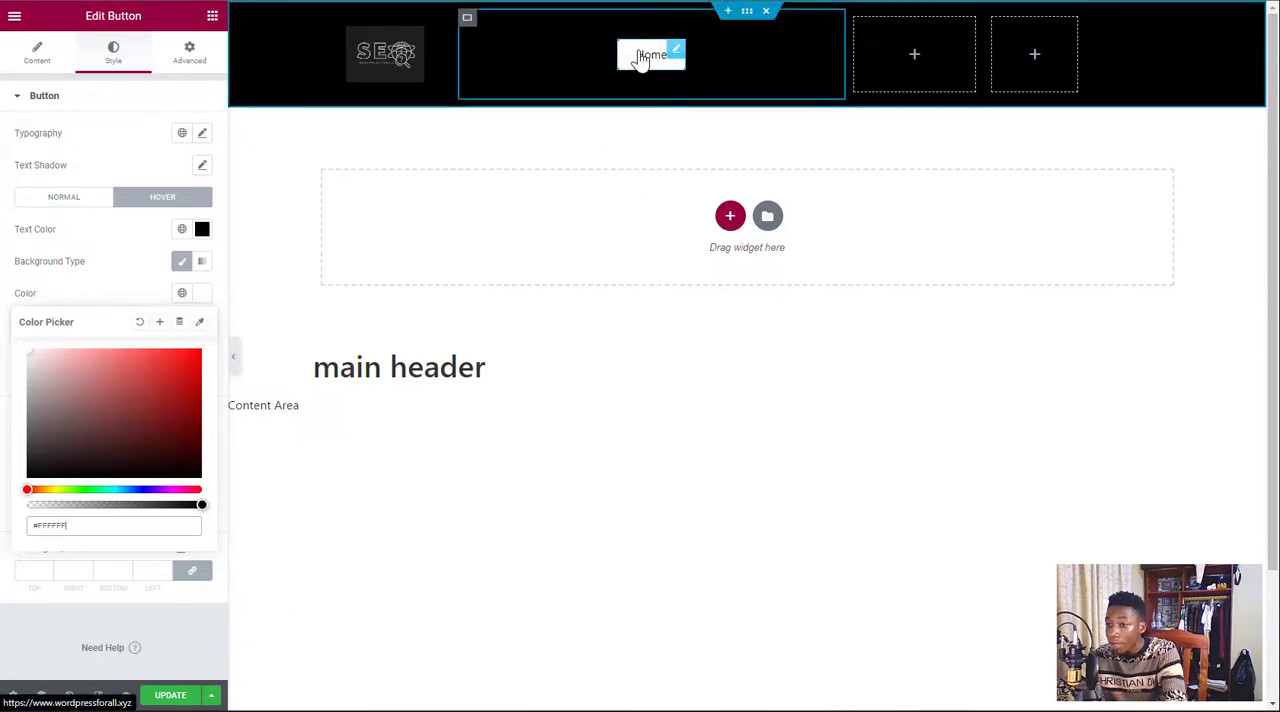
left_click(205, 296)
Try a semi-transparent hover background of #FFFFFF91 on the Home button, then restore full opacity
left_click(203, 300)
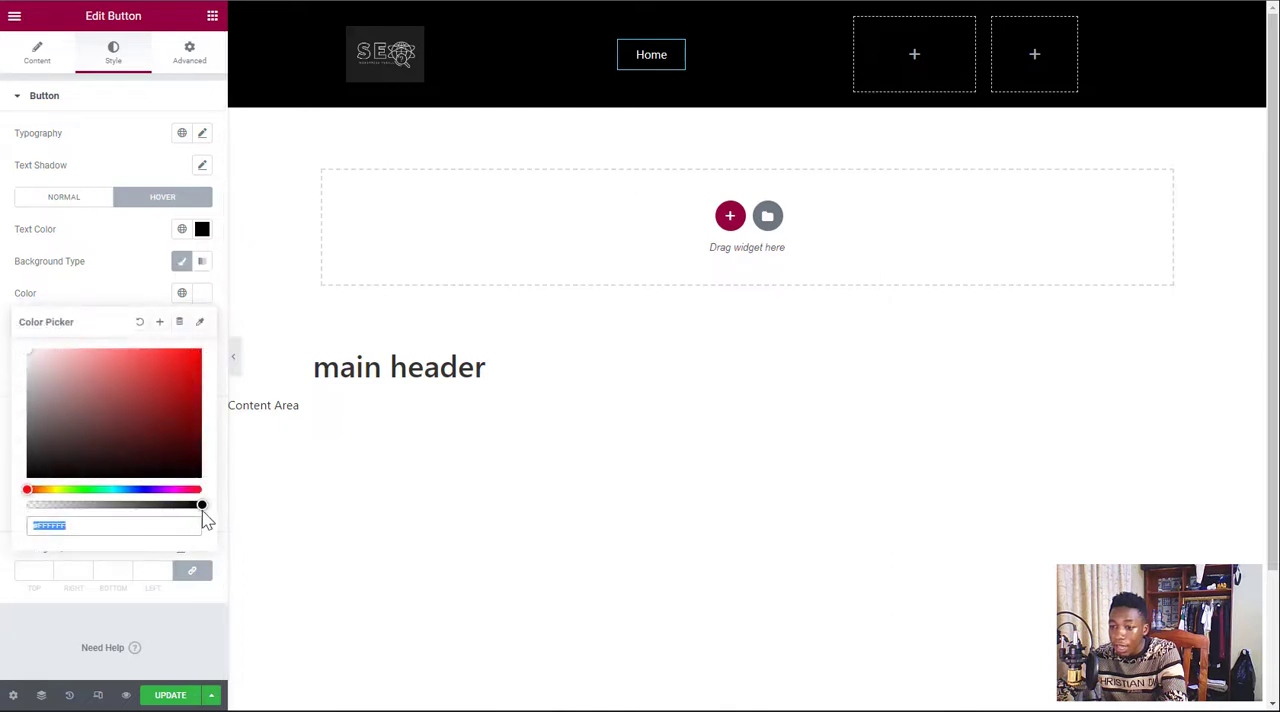
left_click_drag(200, 506, 126, 505)
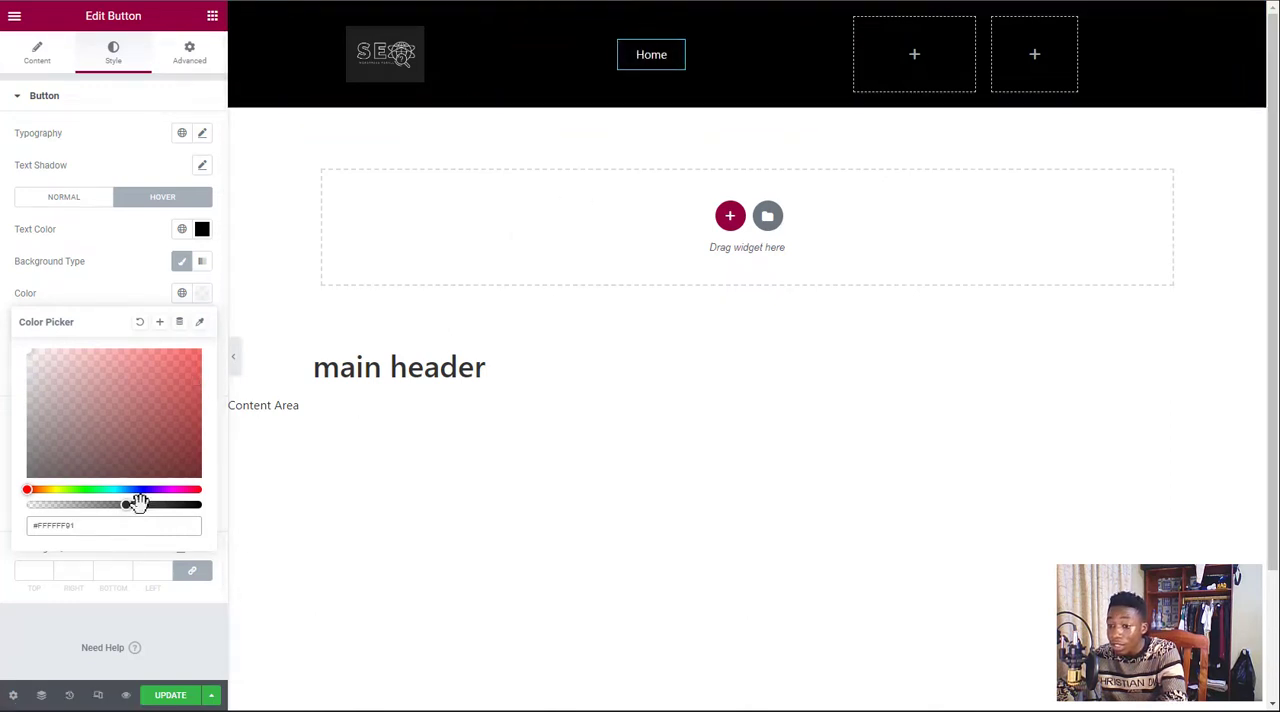
left_click_drag(126, 508, 223, 523)
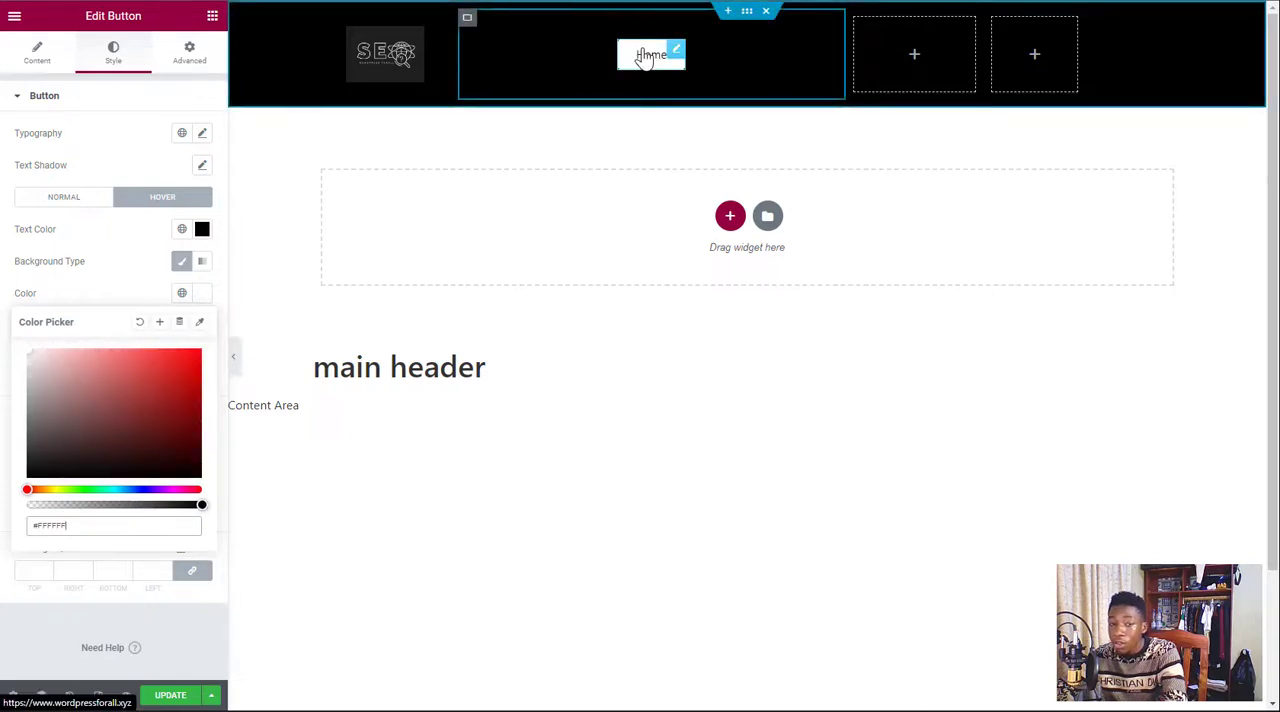
left_click(202, 294)
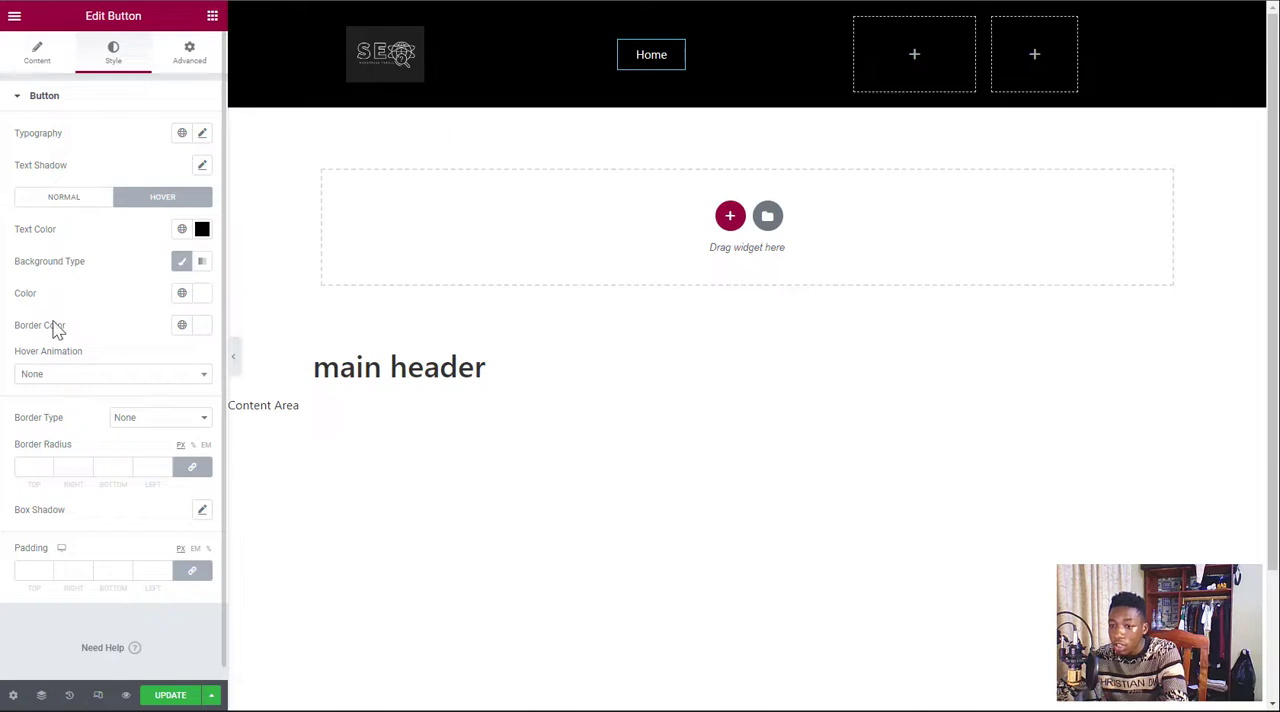
Review the hover animations available for the Home button without choosing one
left_click(97, 378)
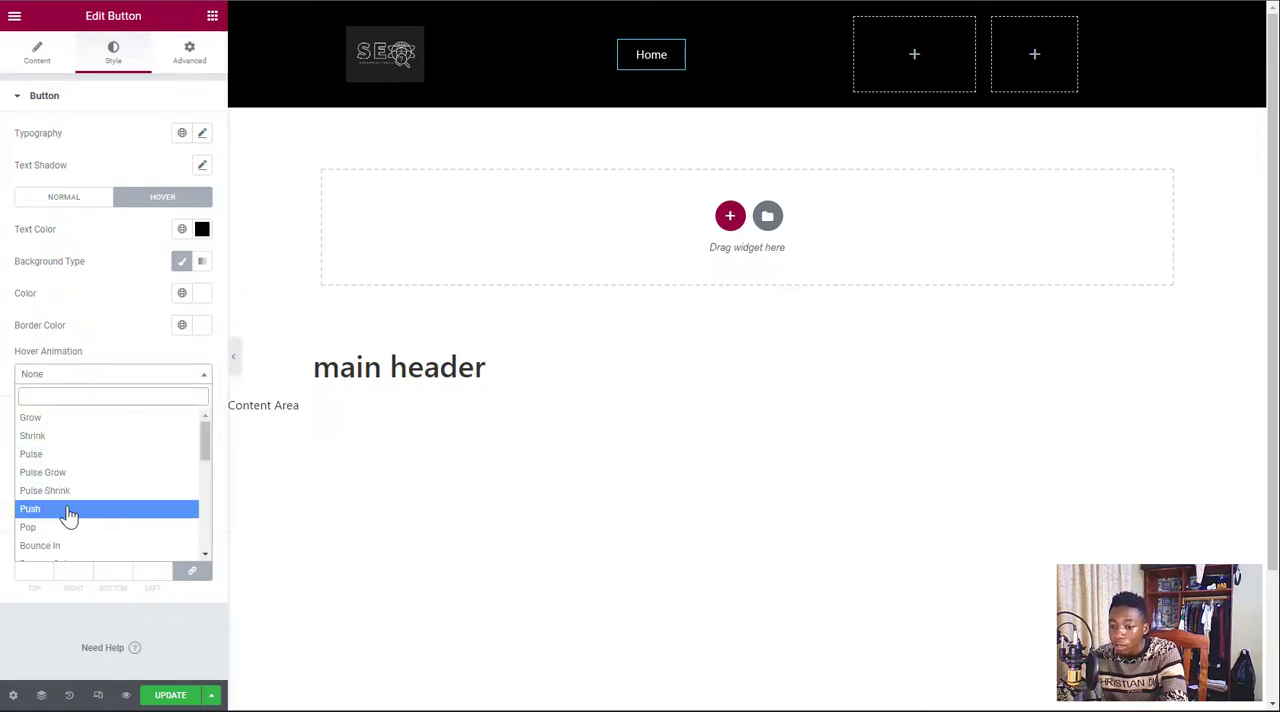
scroll(125, 470, "down", 10)
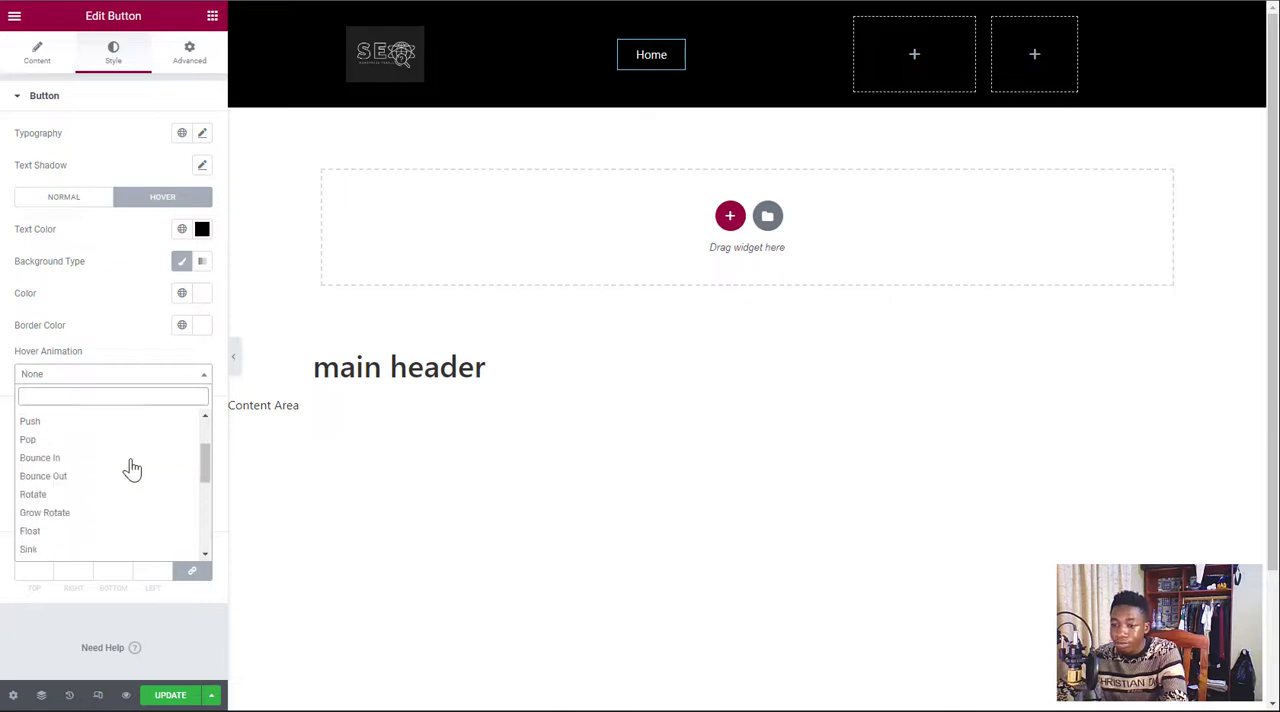
scroll(150, 435, "up", 10)
scroll(153, 415, "up", 2)
left_click(155, 377)
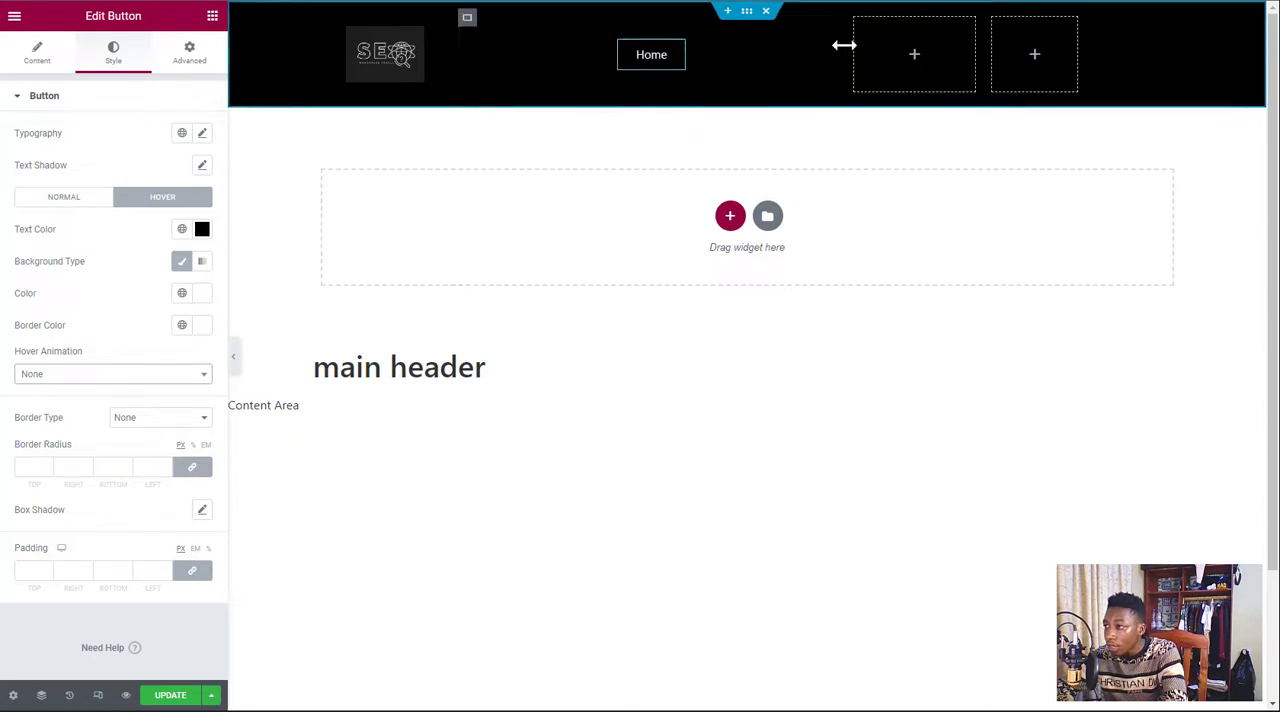
Narrow the Home button's column to about 8.6% width so it just fits the button, and duplicate that column
left_click_drag(845, 45, 548, 61)
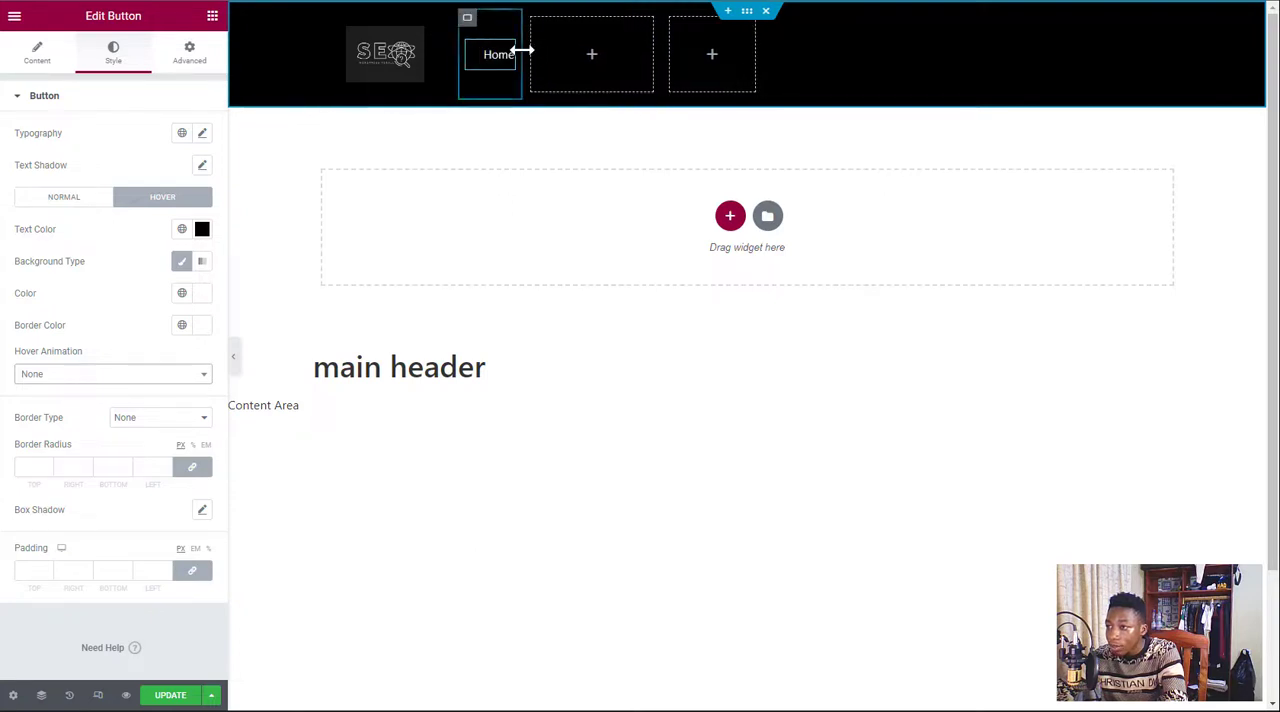
left_click_drag(522, 54, 547, 88)
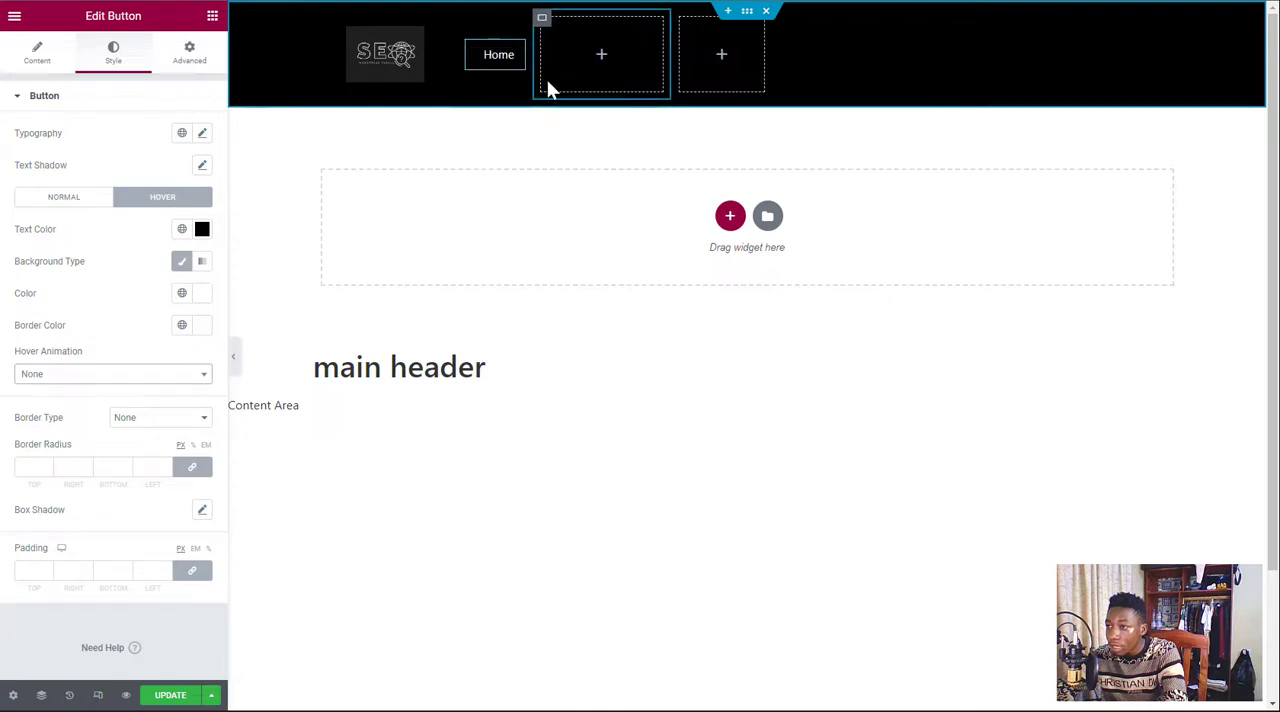
right_click(468, 22)
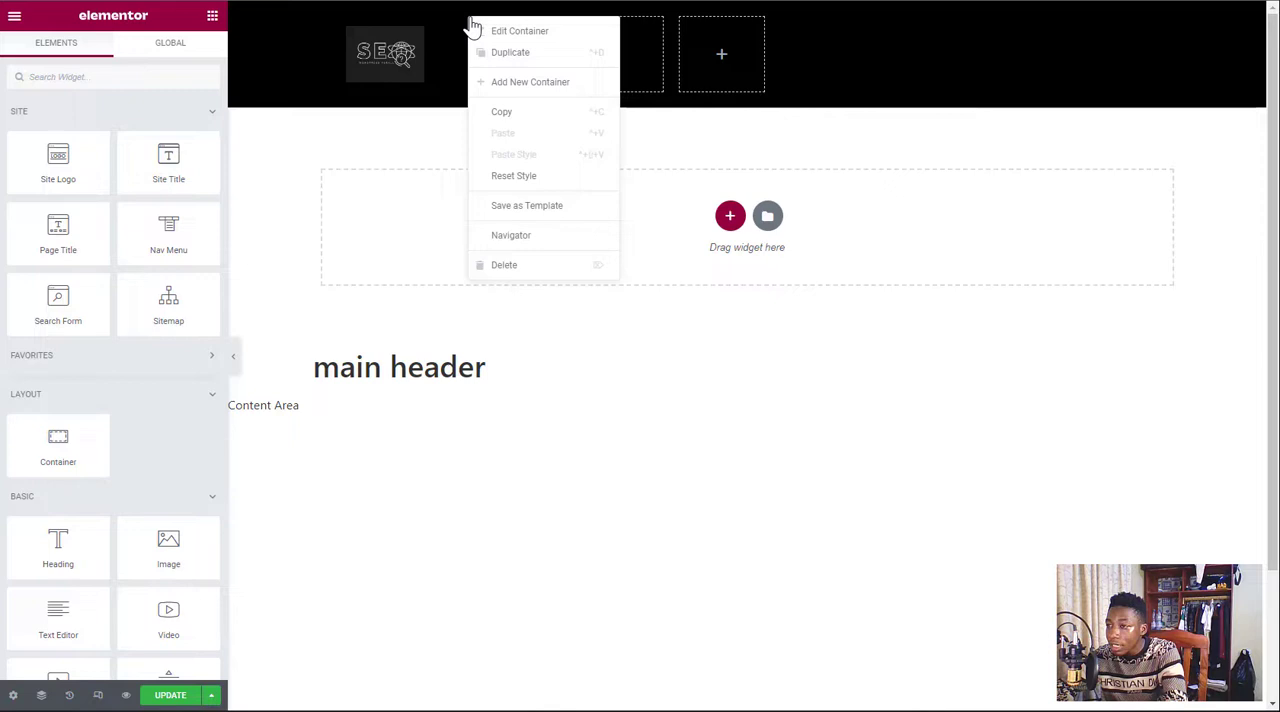
left_click(524, 55)
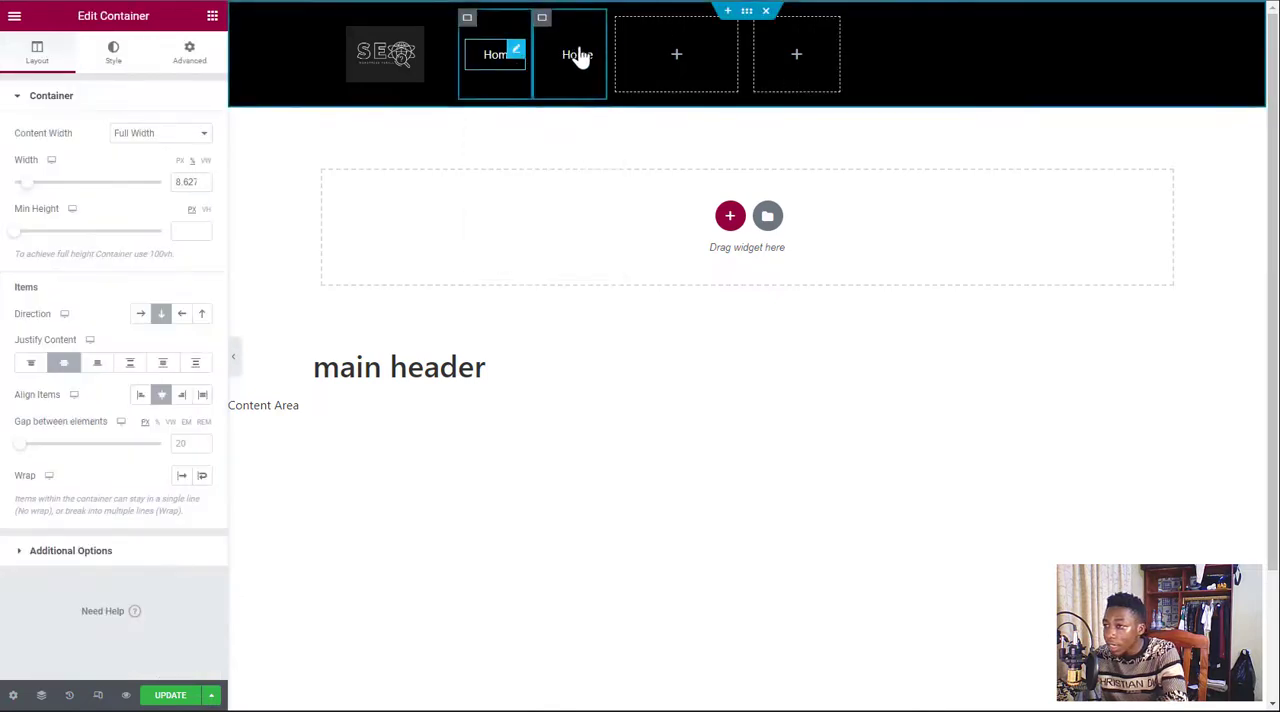
Duplicate the second Home button's column so the header has three navigation buttons
right_click(541, 19)
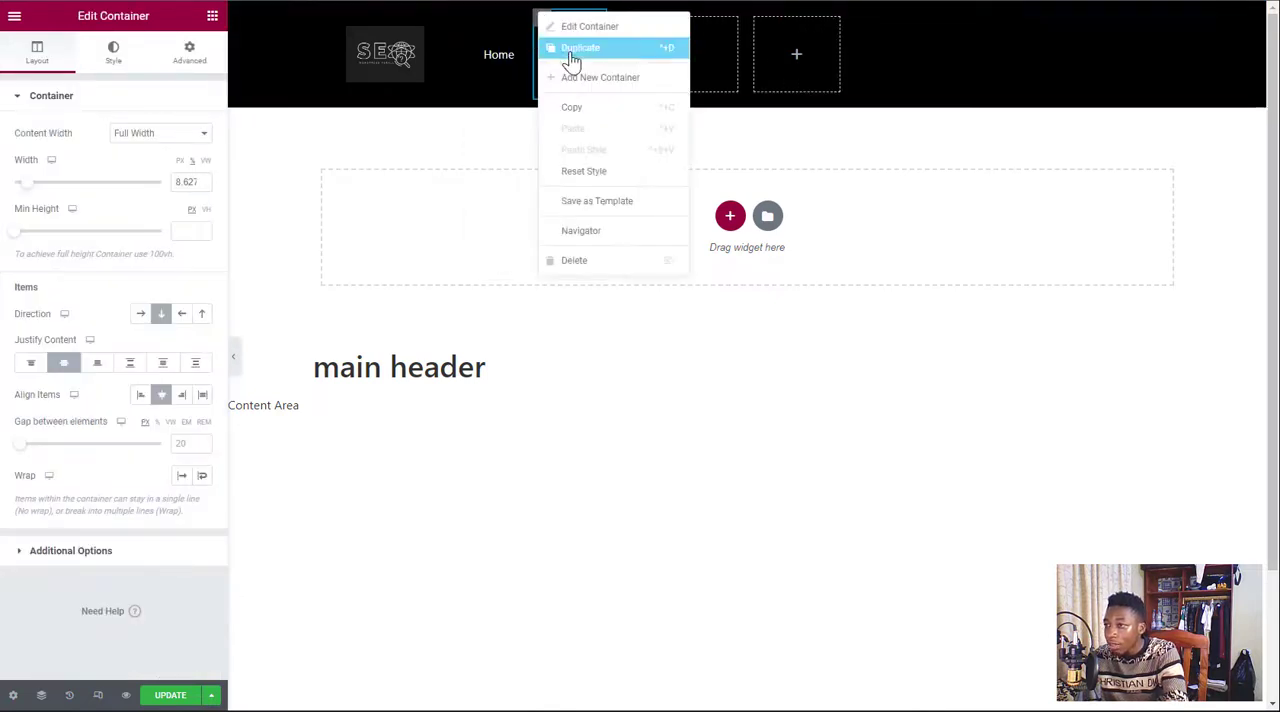
left_click(578, 47)
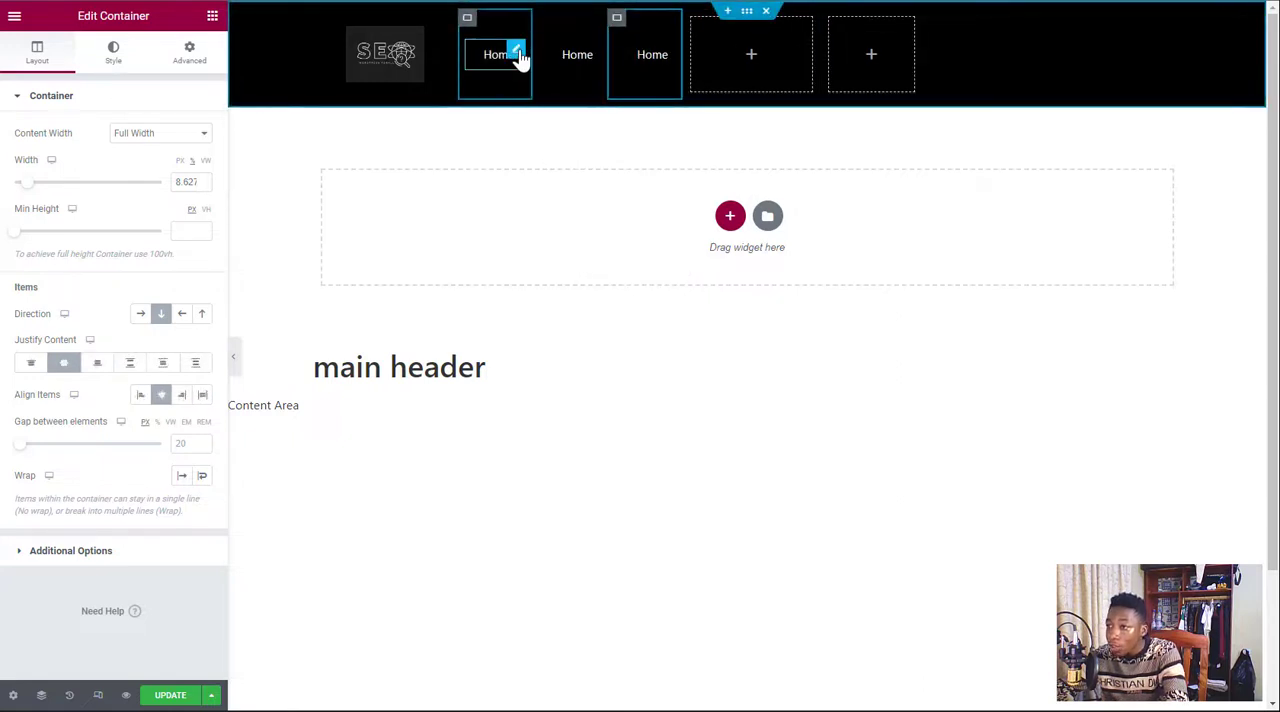
Add the Home icon from the icon library to the first Home button
left_click(517, 52)
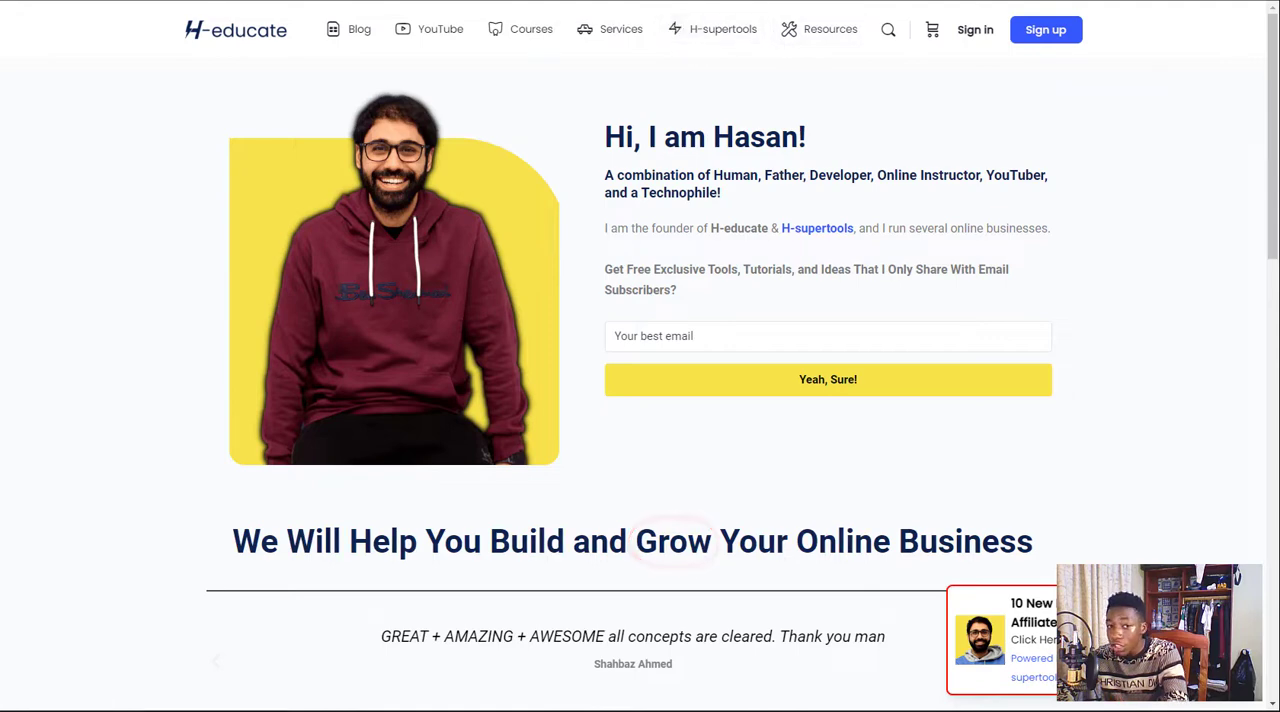
left_click(445, 0)
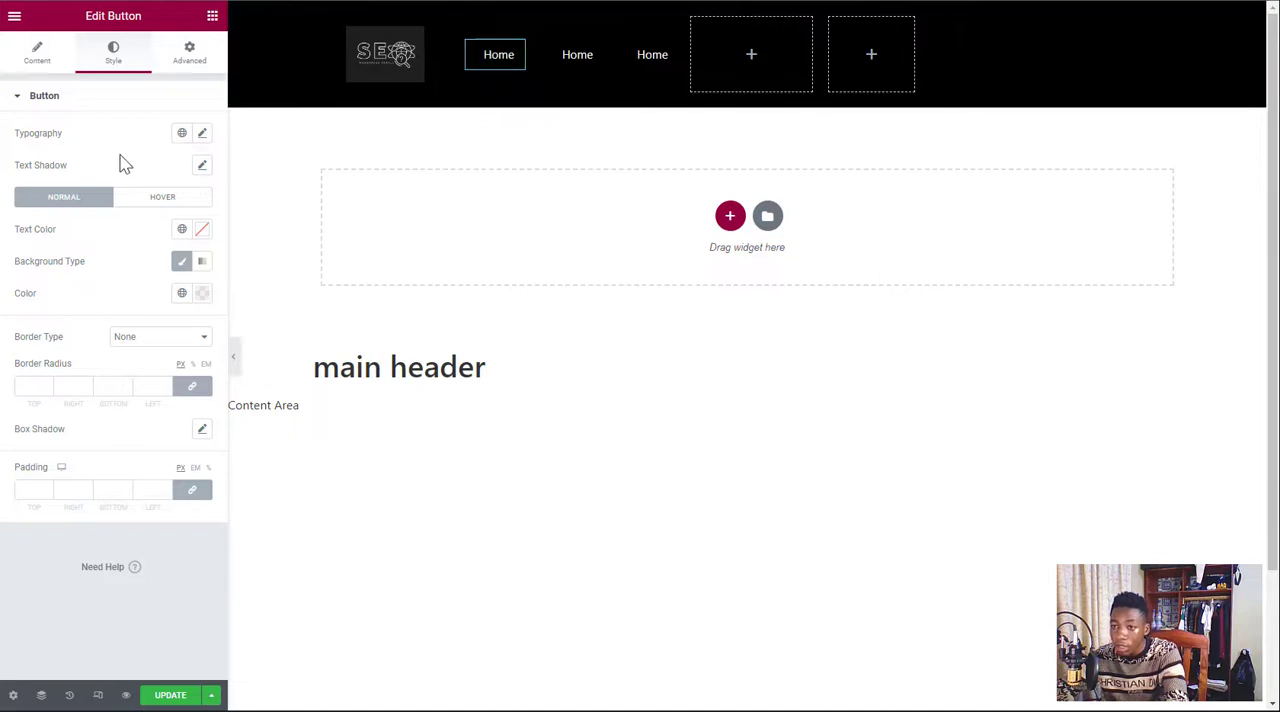
left_click(37, 58)
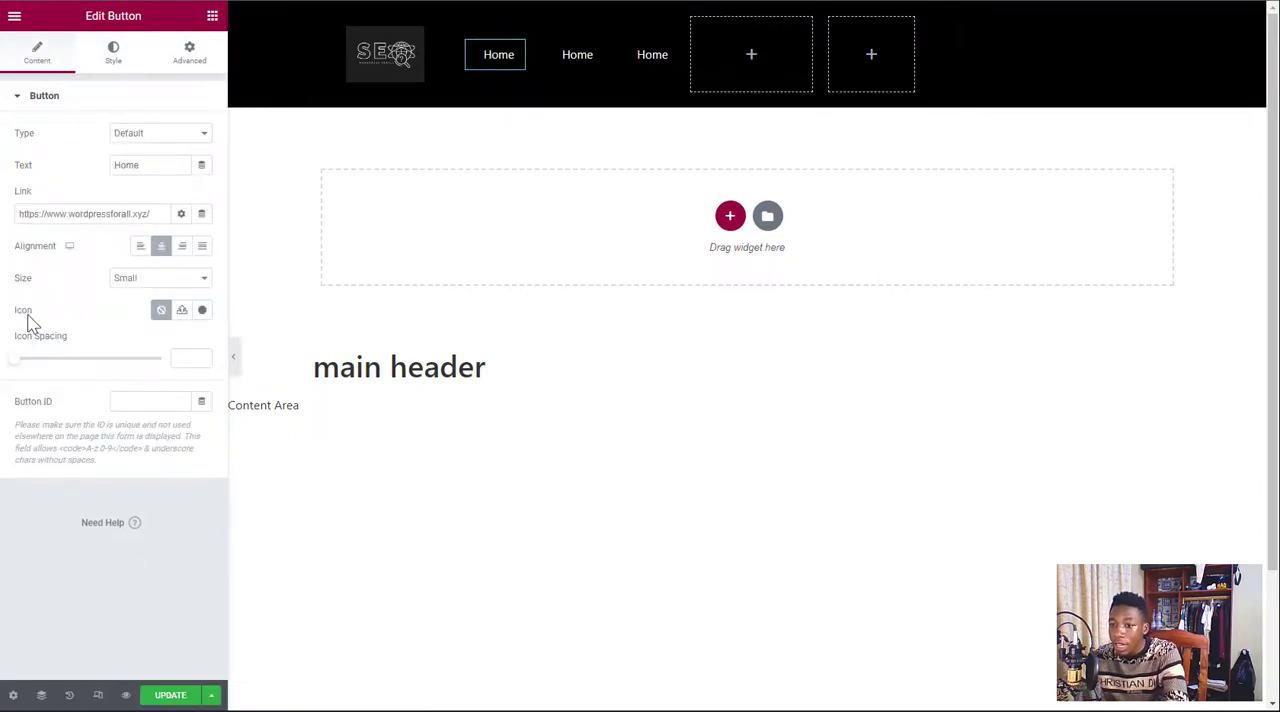
left_click(202, 312)
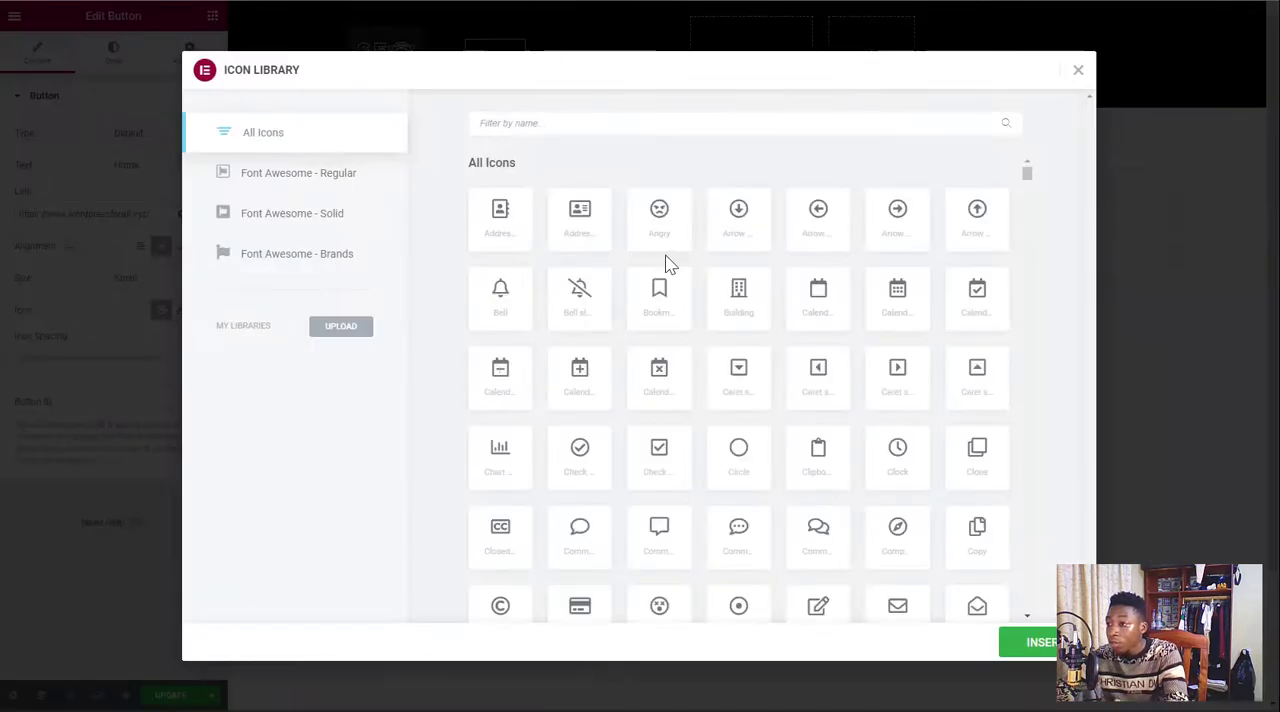
scroll(665, 266, "down", 6)
scroll(645, 220, "up", 5)
left_click(600, 120)
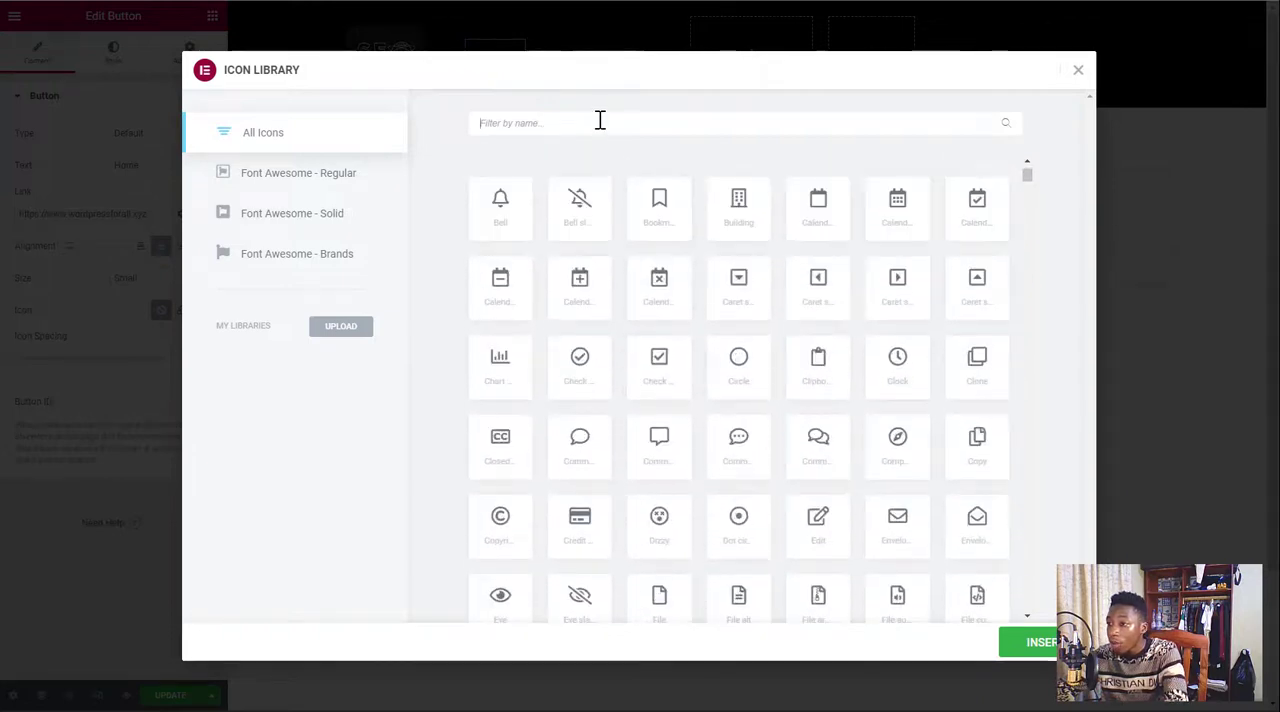
type("home")
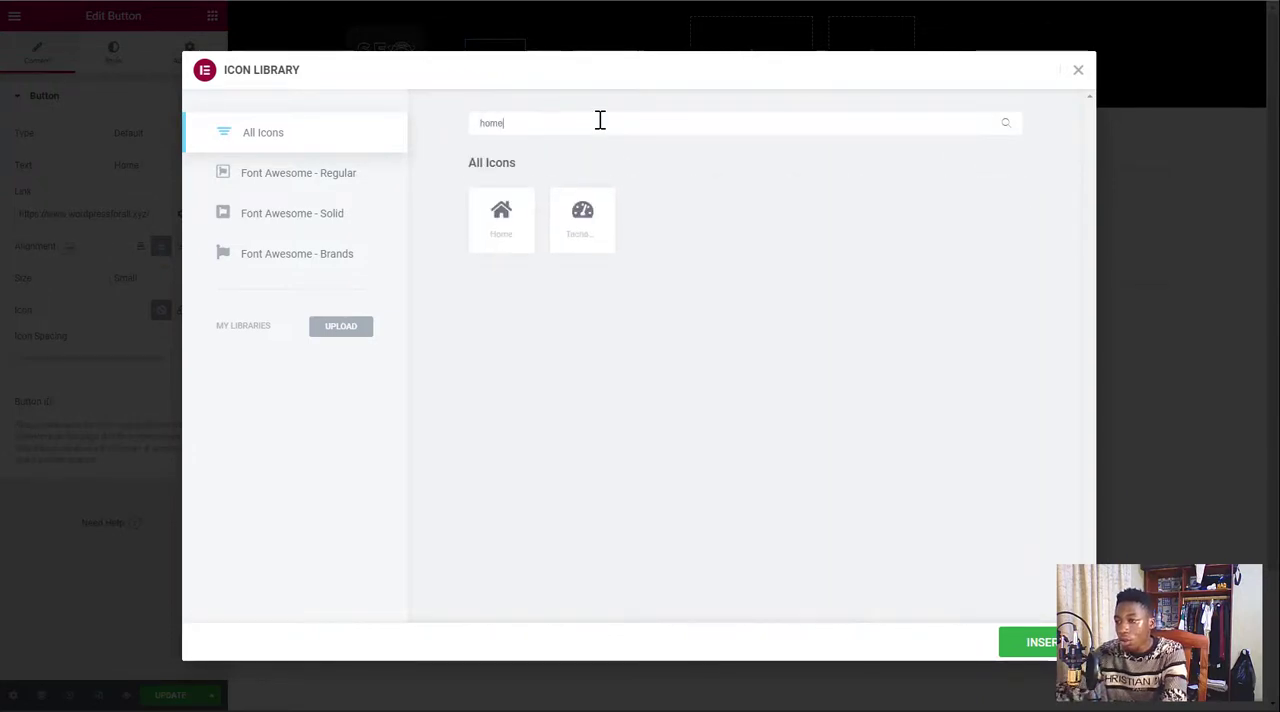
left_click(516, 226)
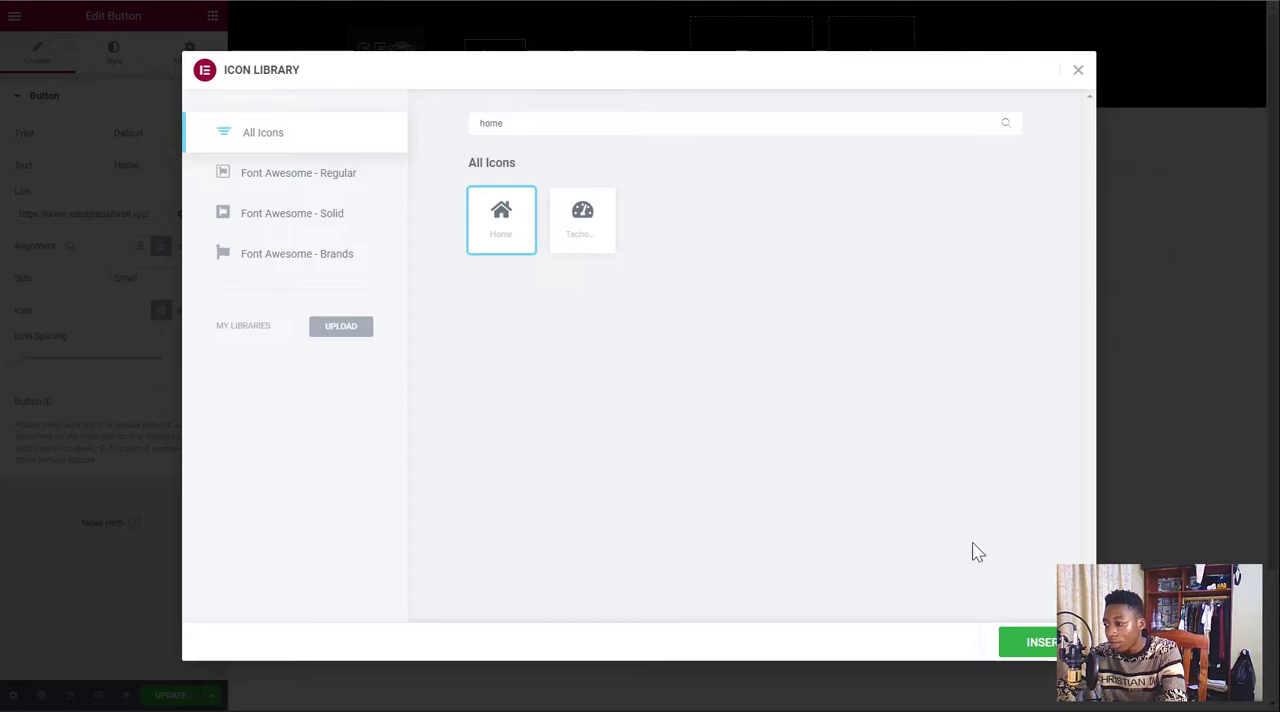
left_click(1035, 642)
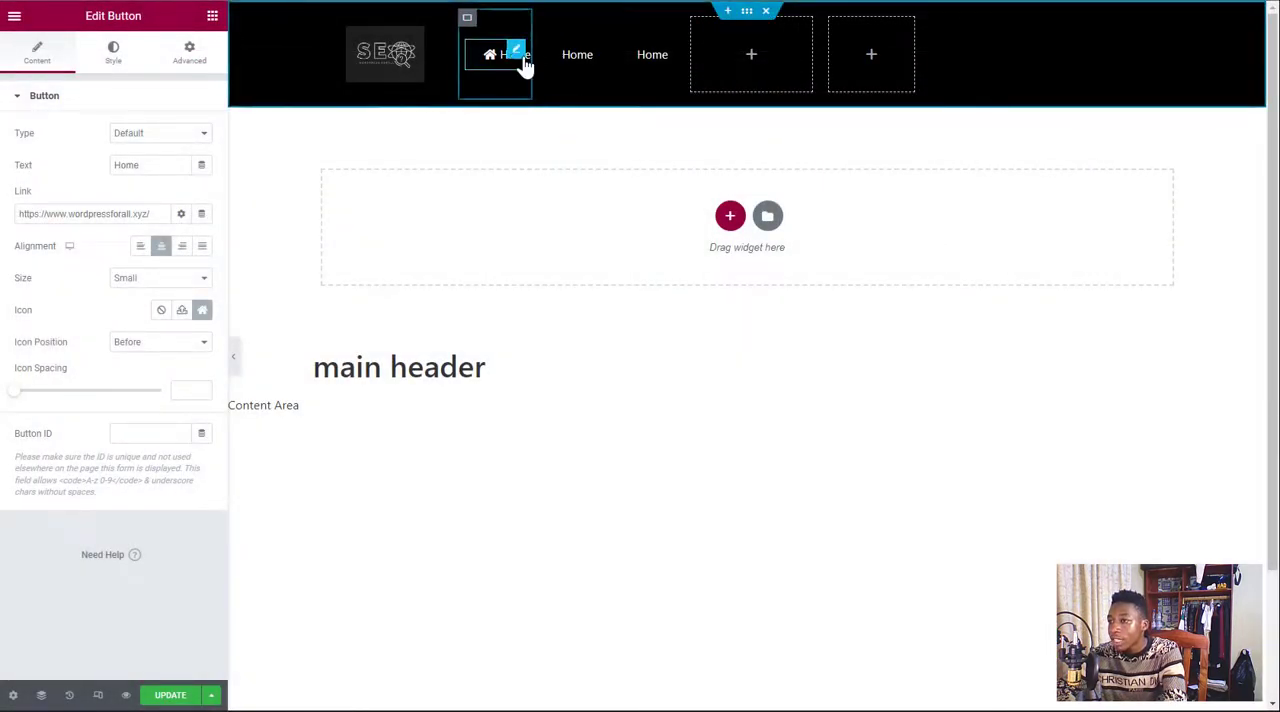
Widen the first Home button's column to about 11% so the icon and label fit
left_click_drag(528, 56, 538, 56)
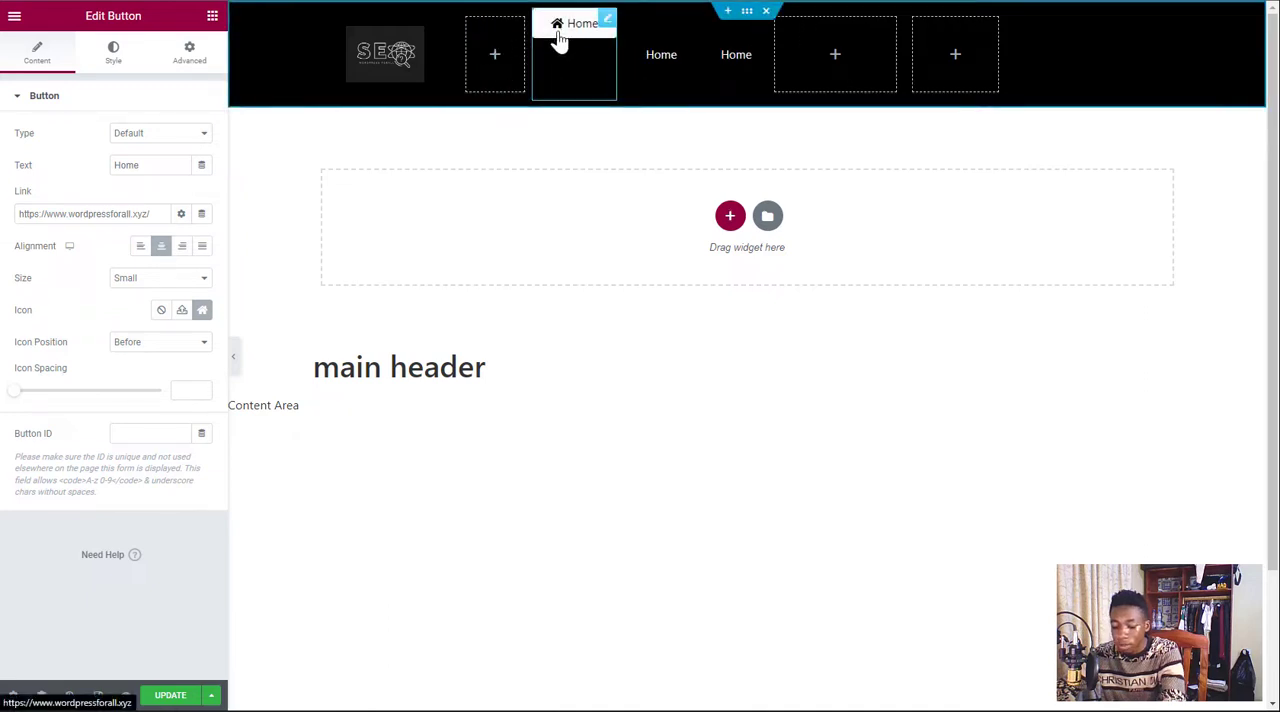
key("ctrl+z")
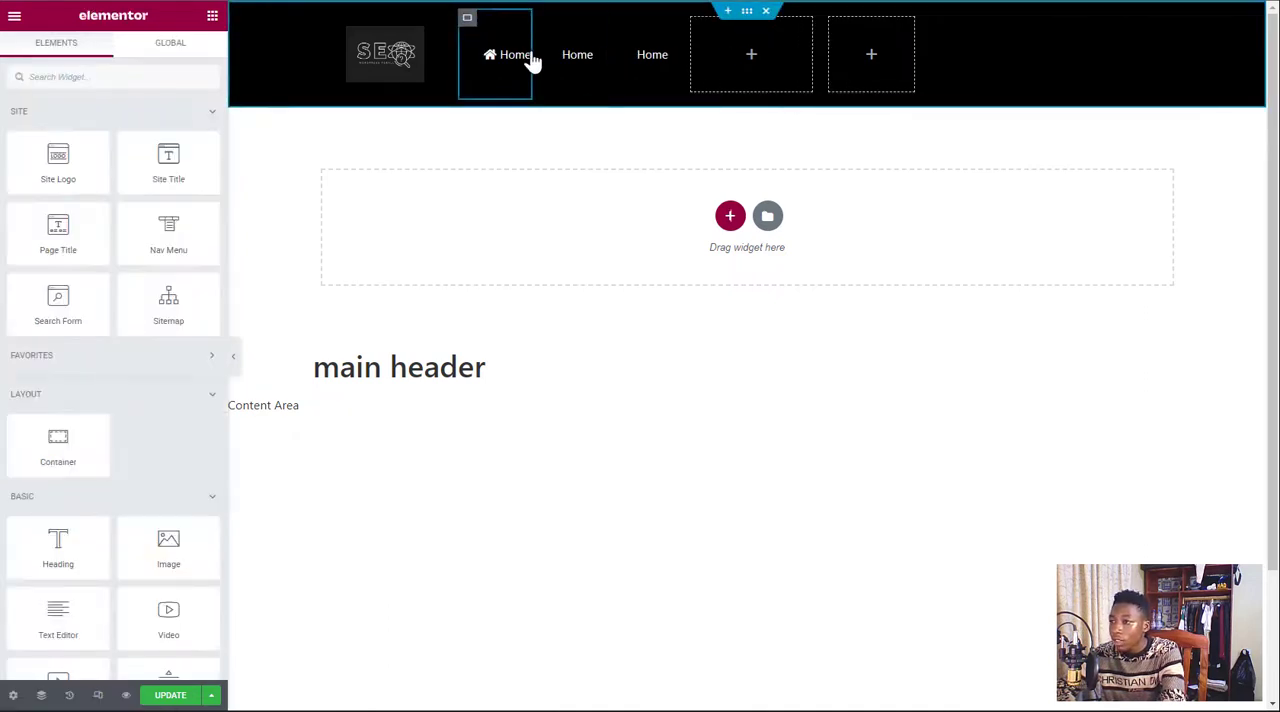
left_click_drag(555, 60, 543, 60)
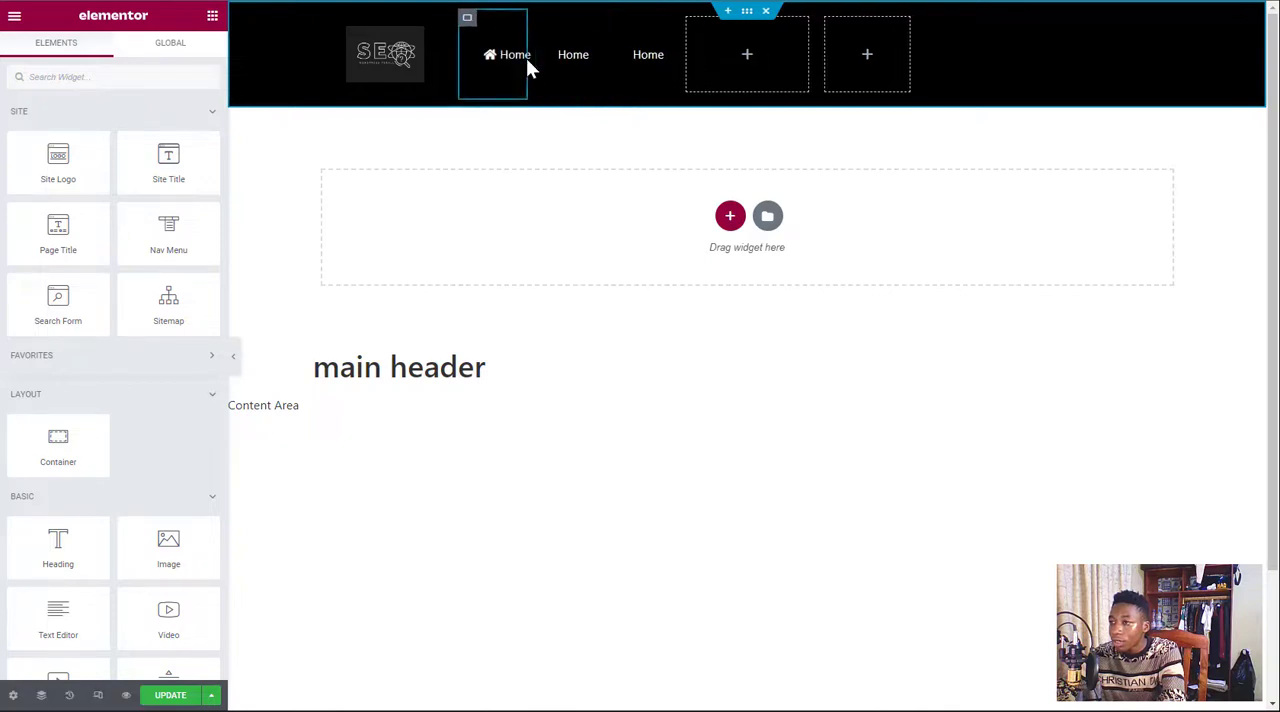
left_click(466, 19)
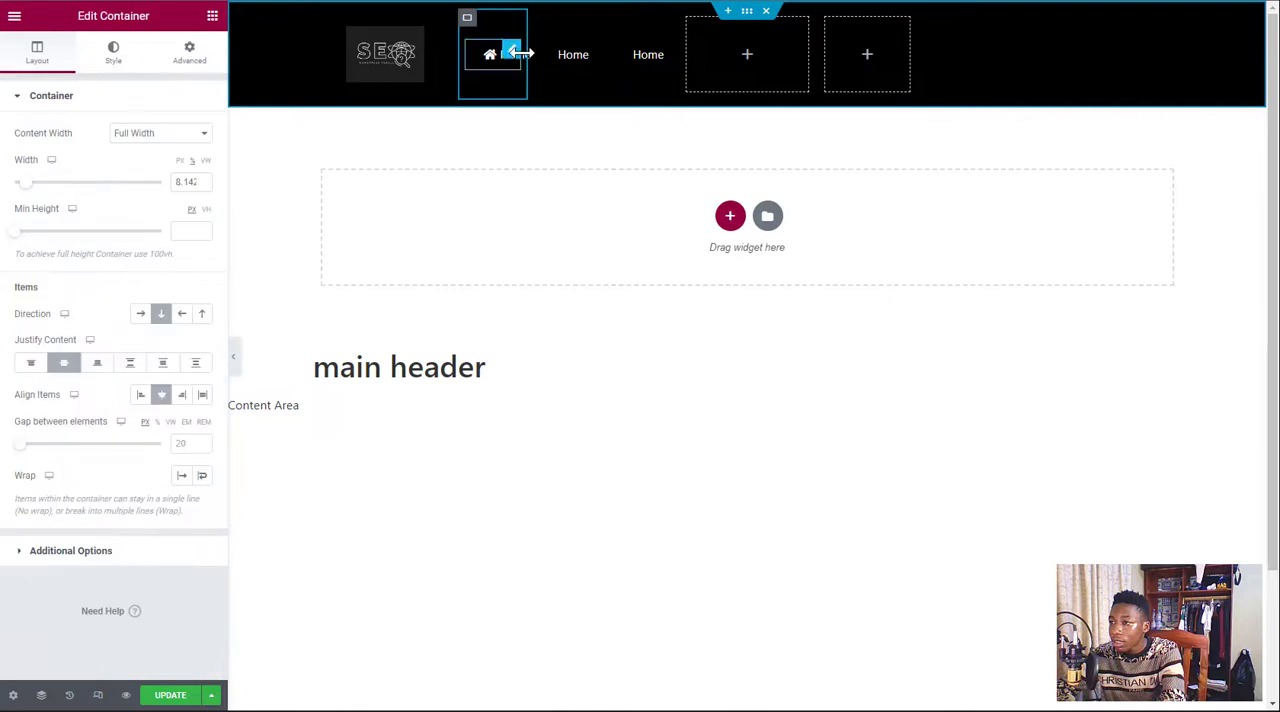
mouse_move(522, 54)
left_mouse_down()
mouse_move(587, 58)
mouse_move(530, 52)
left_mouse_up()
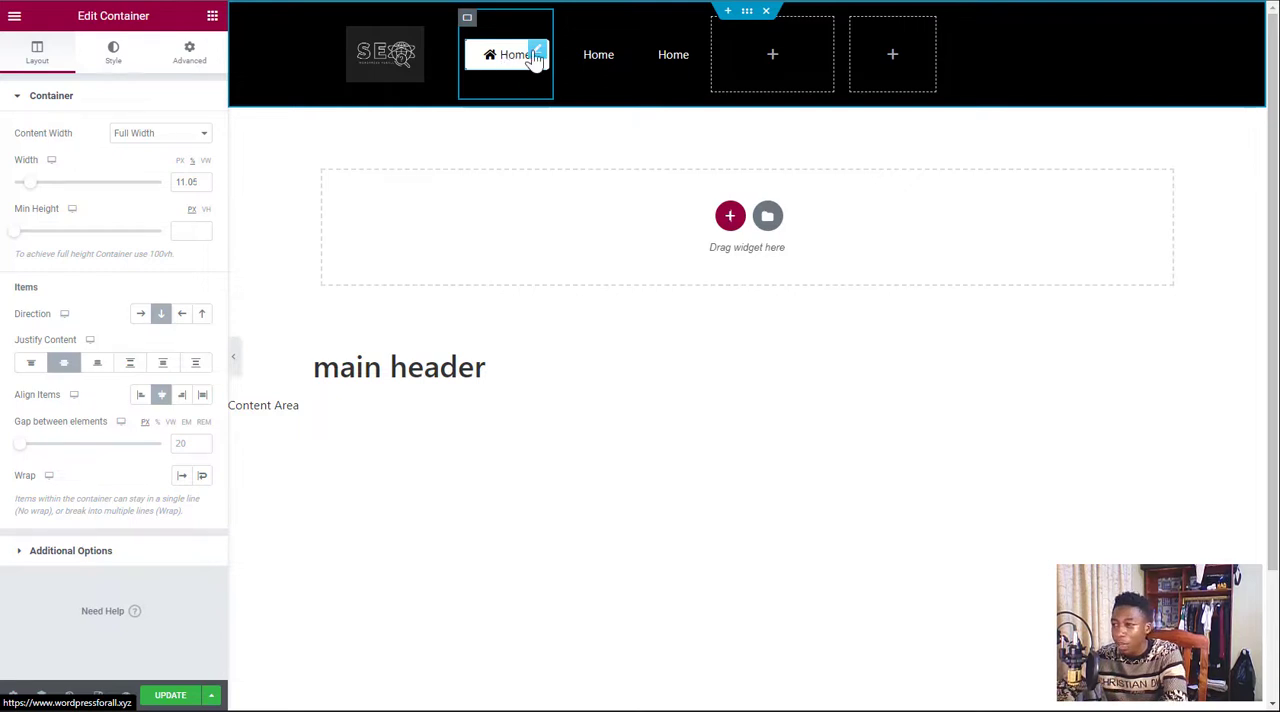
Change the second Home button's text to About and link it to the wordpressforall.xyz about-us page
left_click(615, 55)
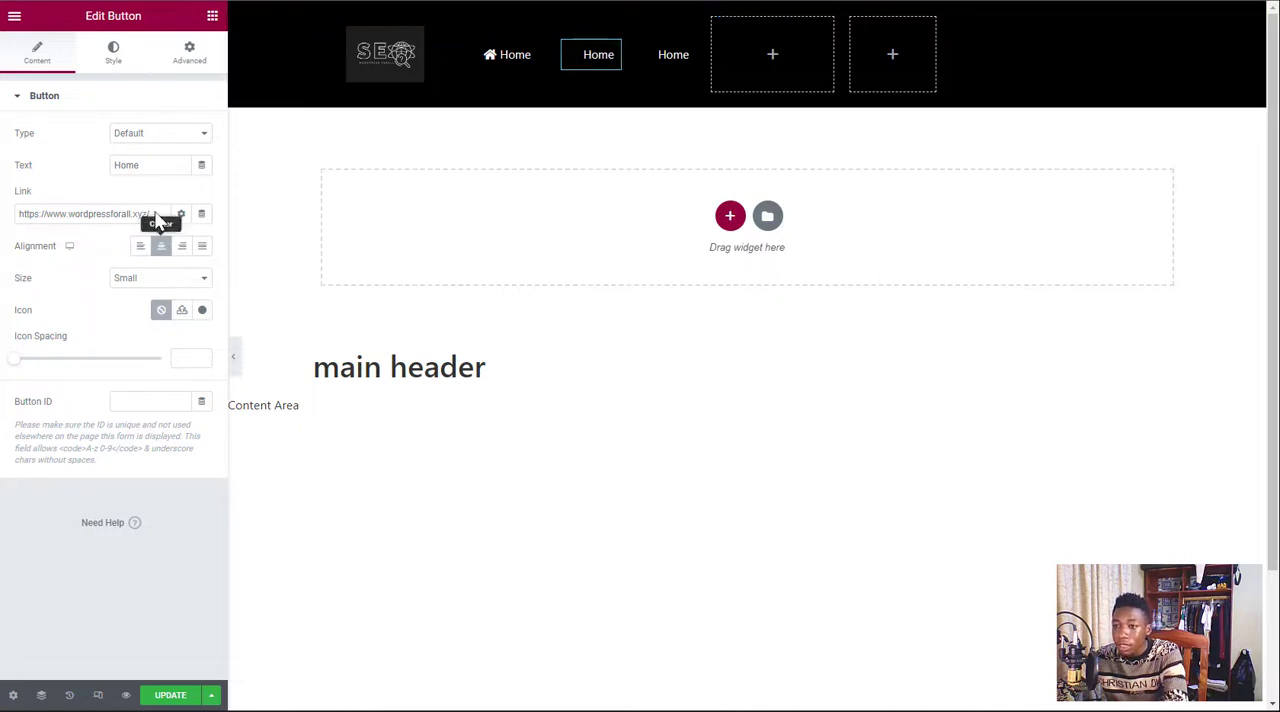
left_click_drag(152, 165, 94, 172)
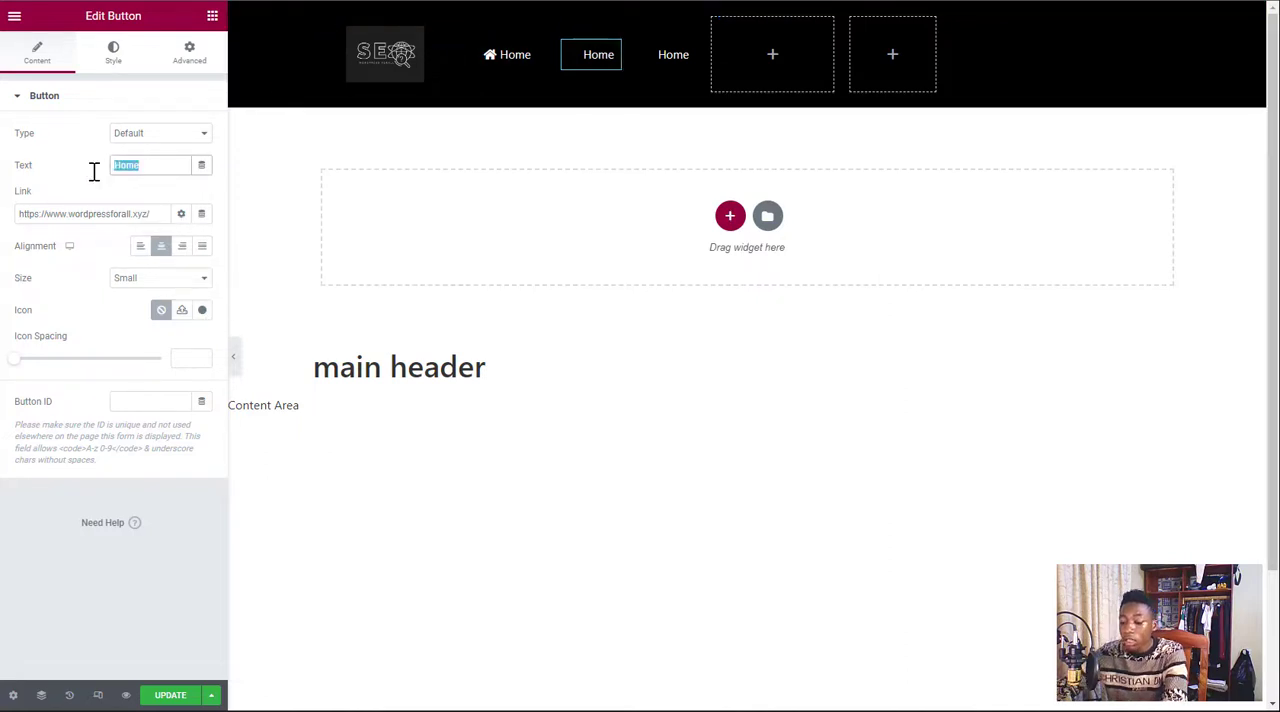
type("A")
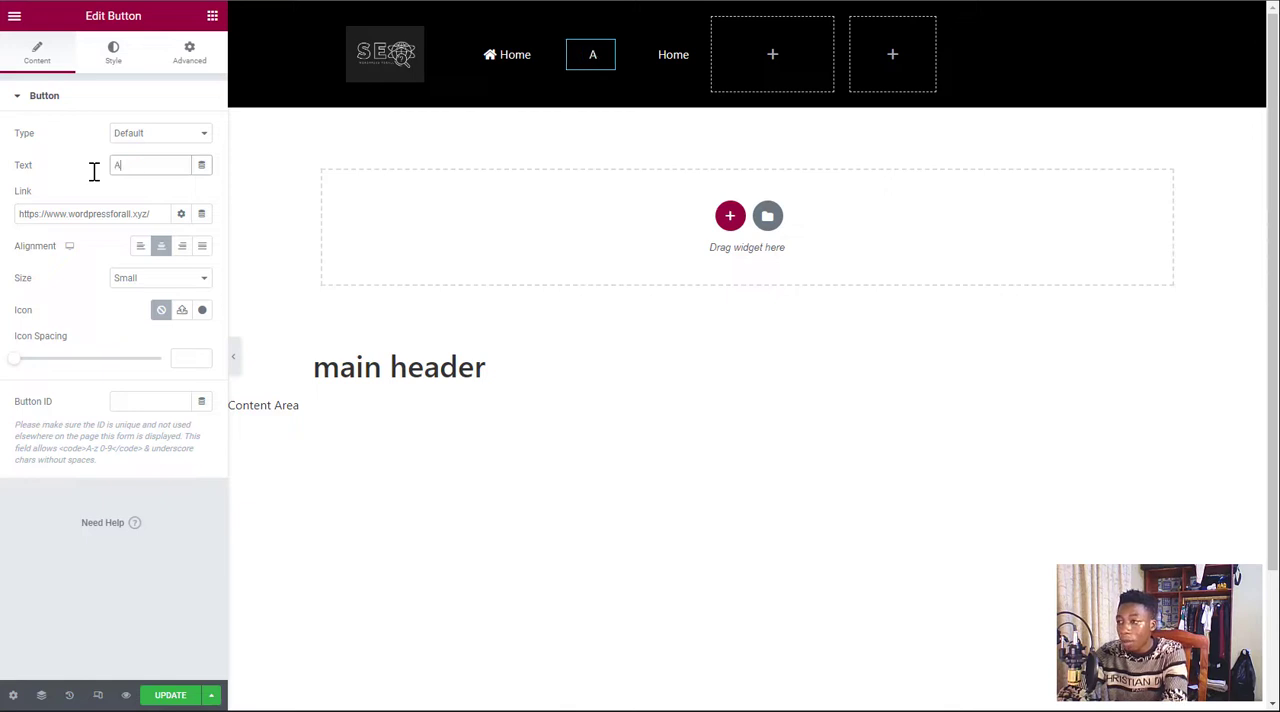
type("bout")
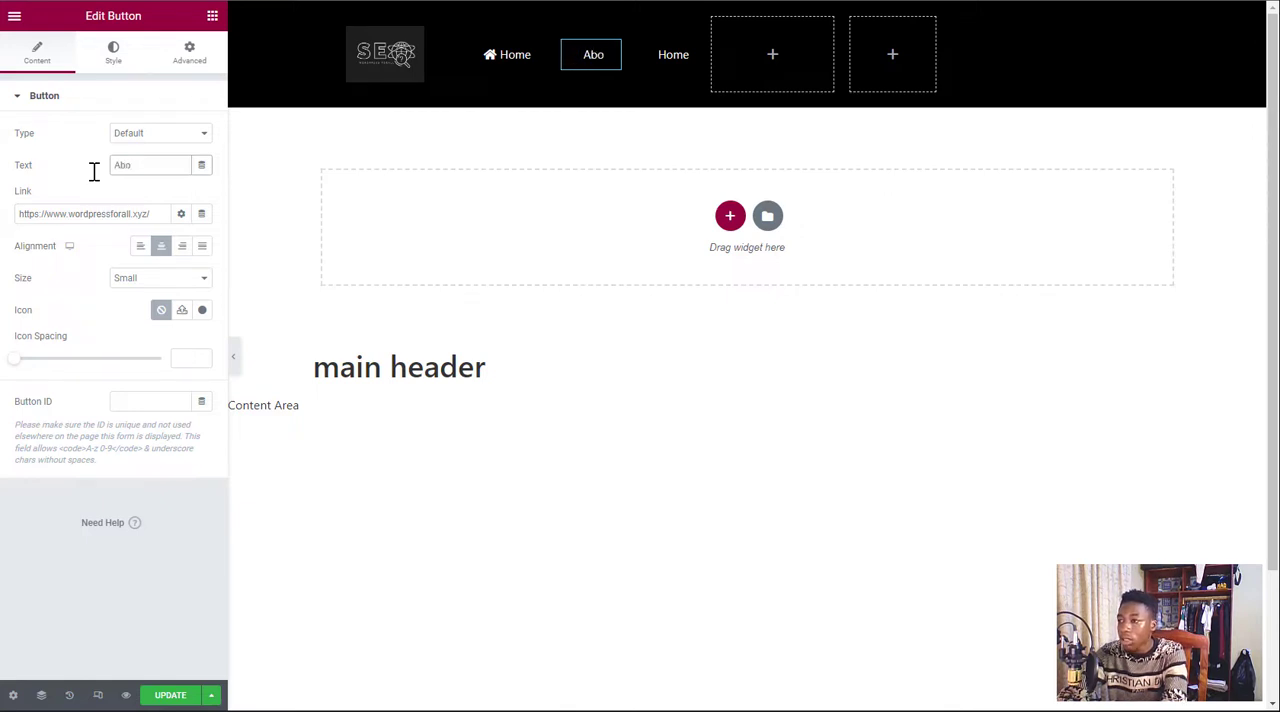
left_click(160, 214)
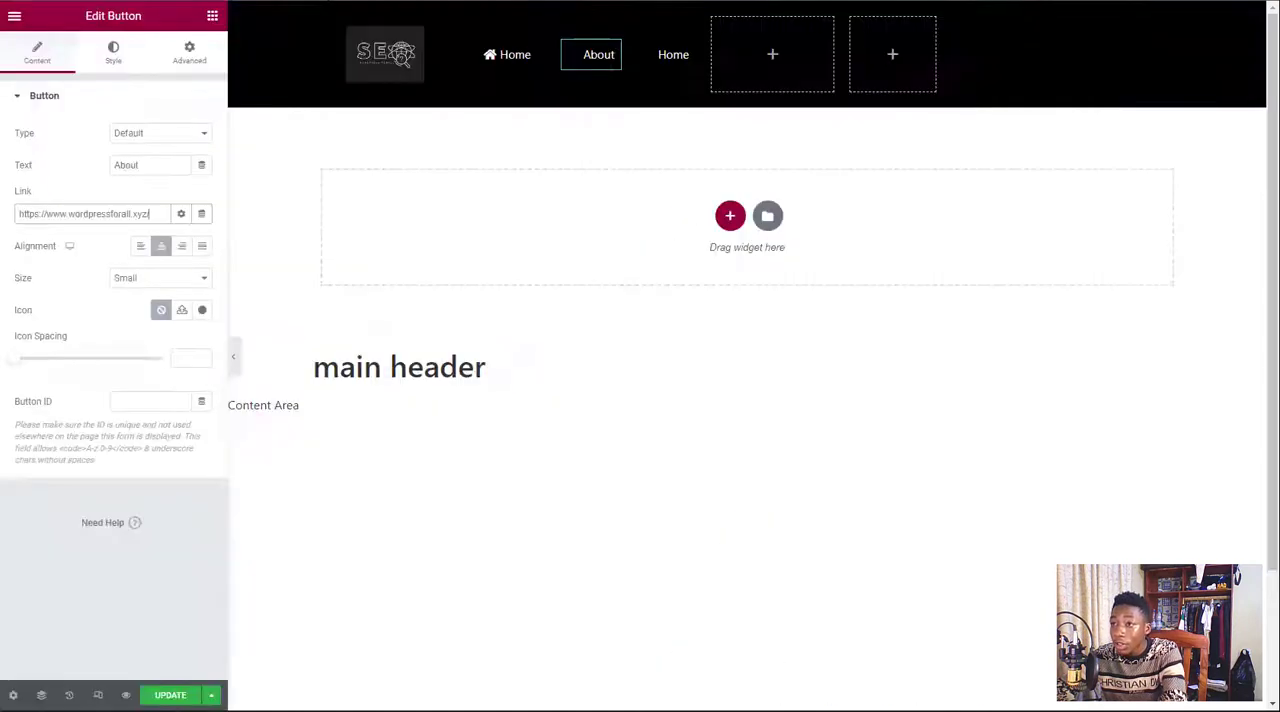
type("/")
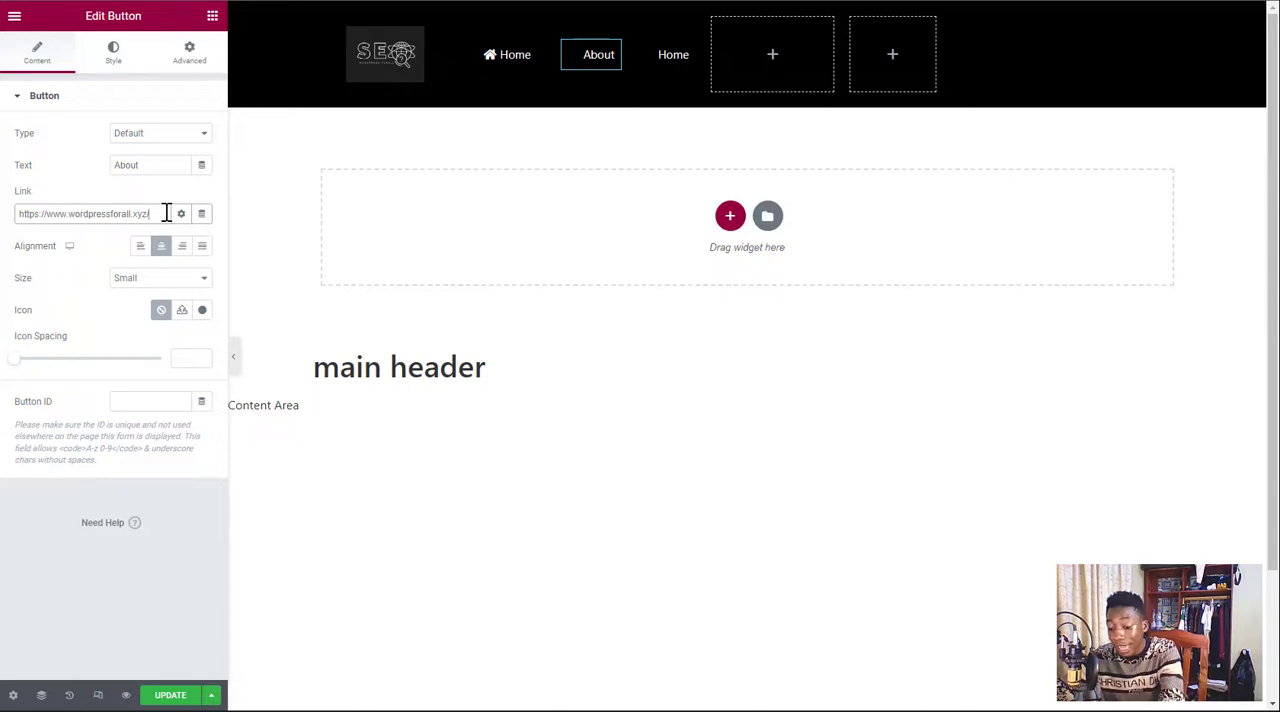
key("ctrl+a")
type("https://www.wordpressforall.xyz/about-us")
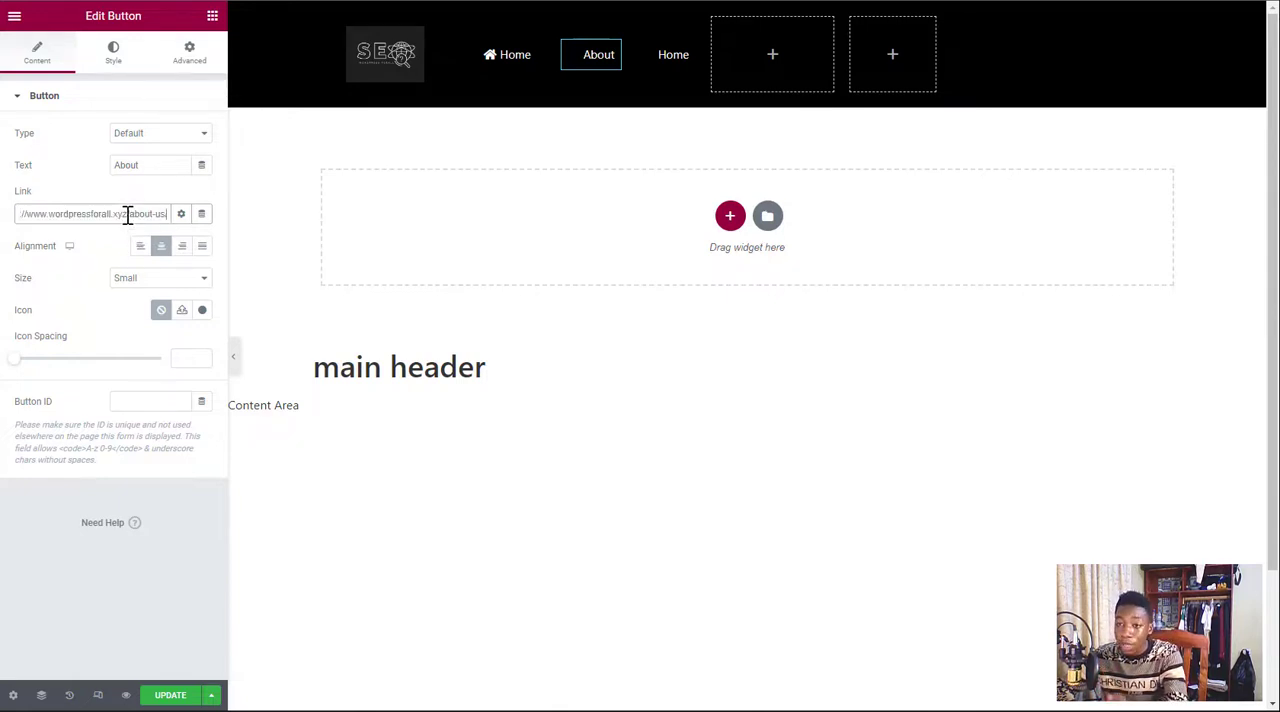
Browse the icon library for an outlined User icon, insert it in the About button, and widen that button's column to fit
left_click(201, 313)
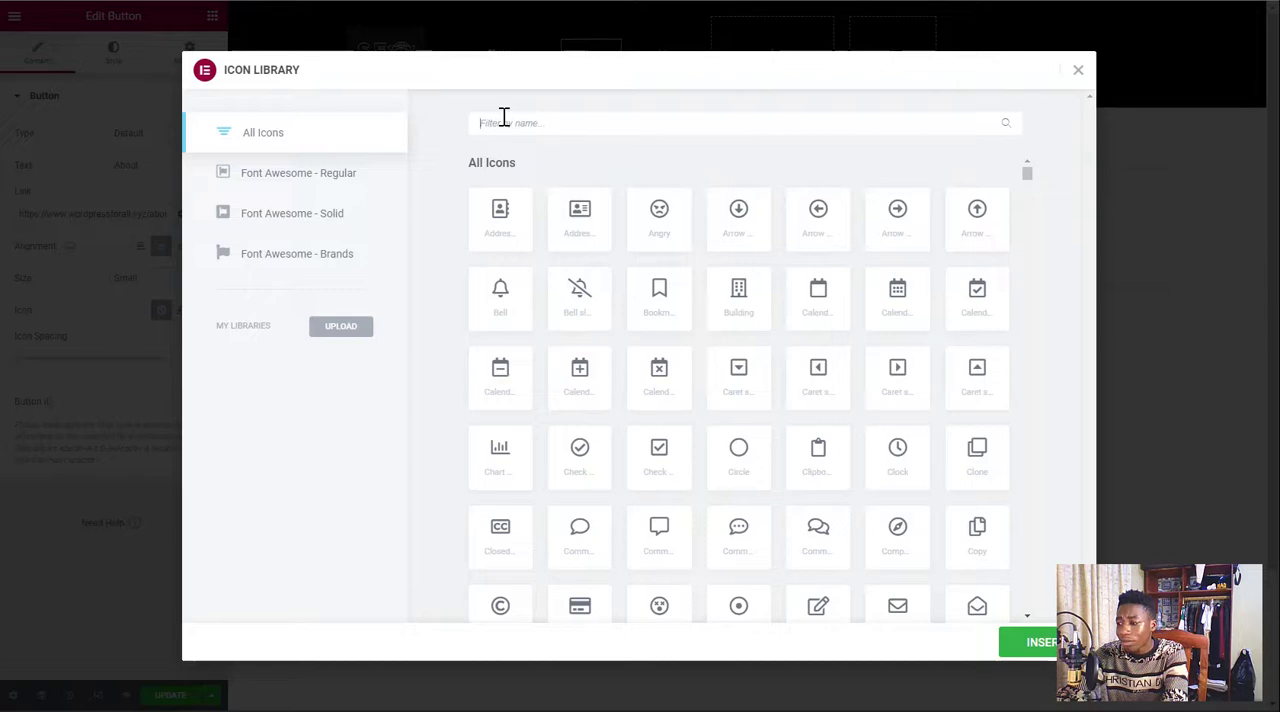
scroll(640, 285, "down", 10)
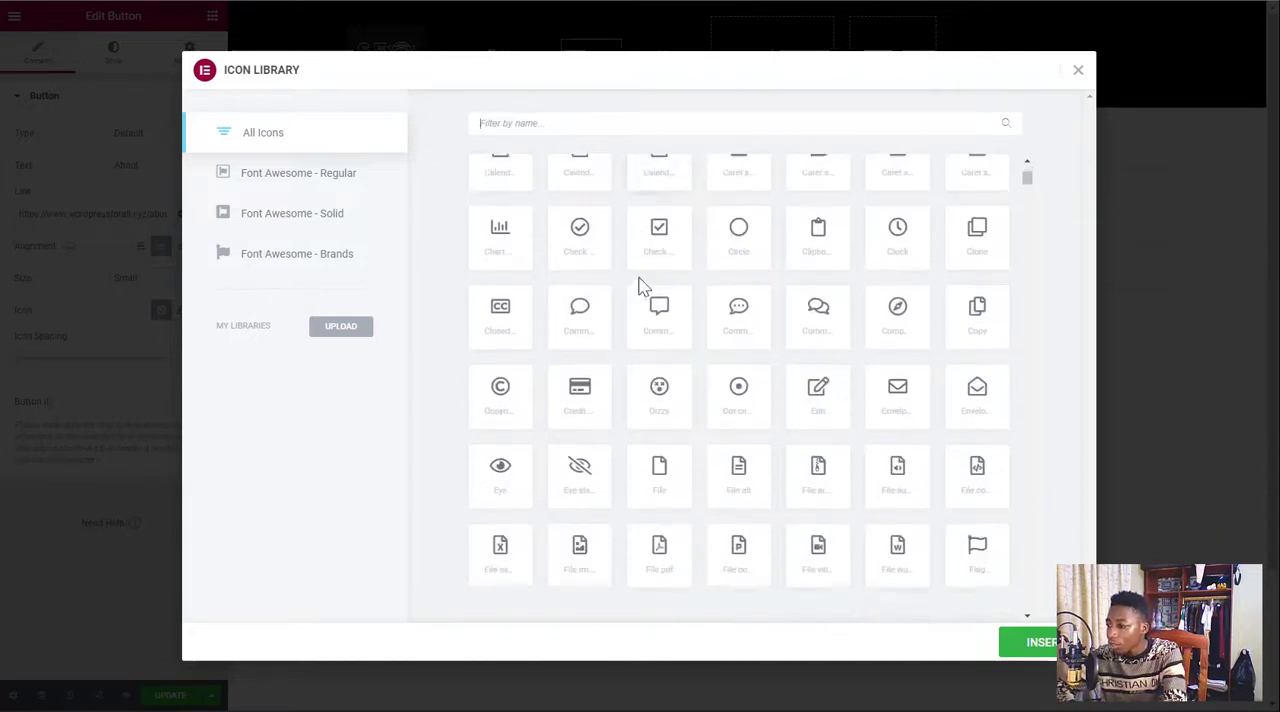
scroll(642, 287, "down", 2)
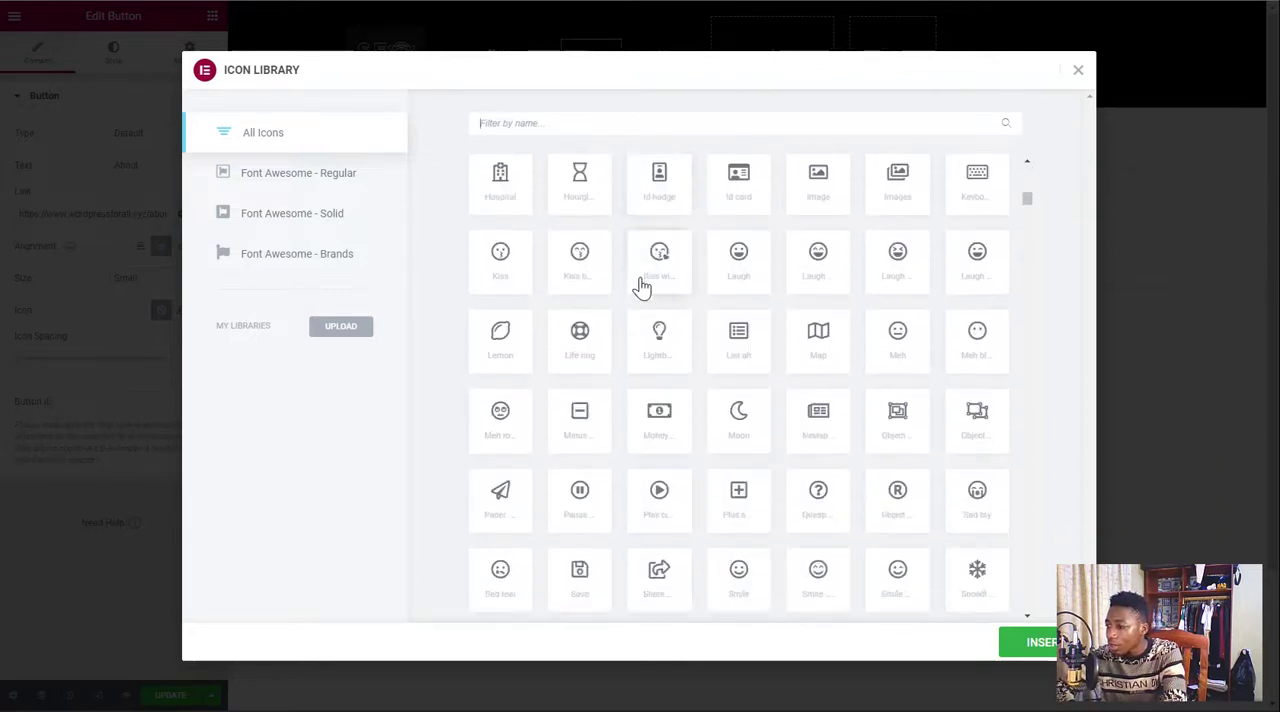
type("aco")
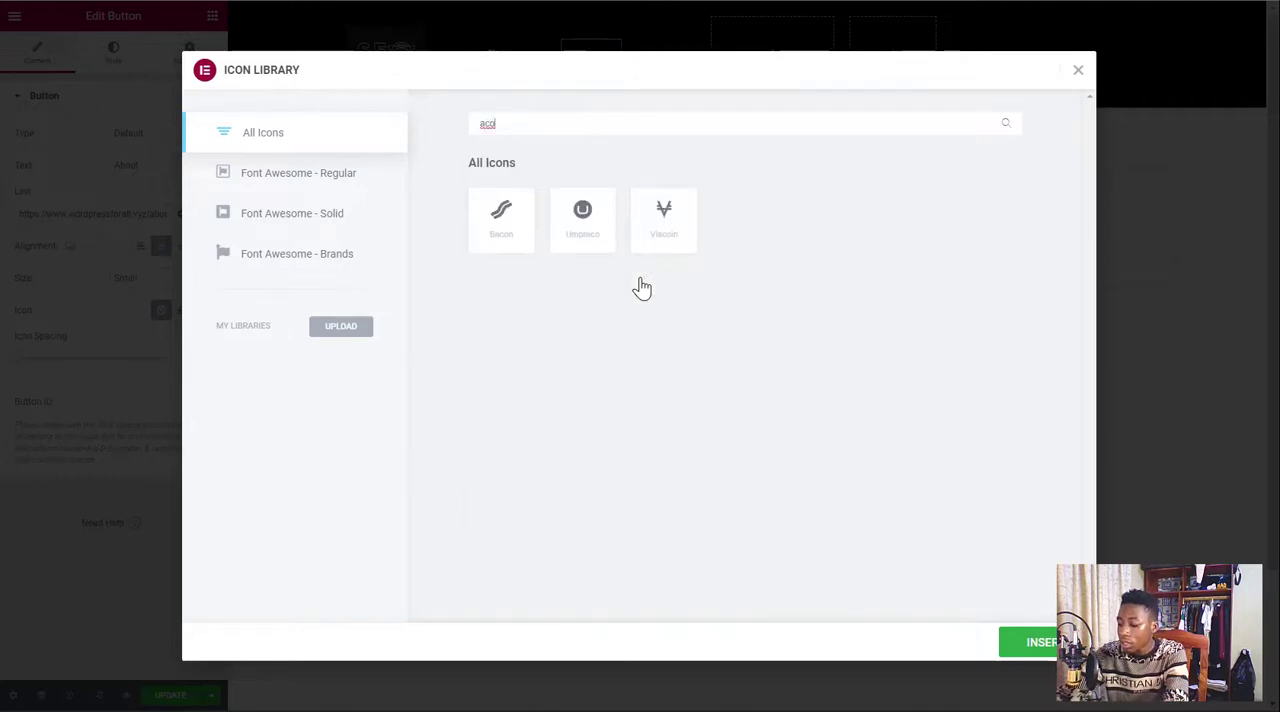
key("BackSpace")
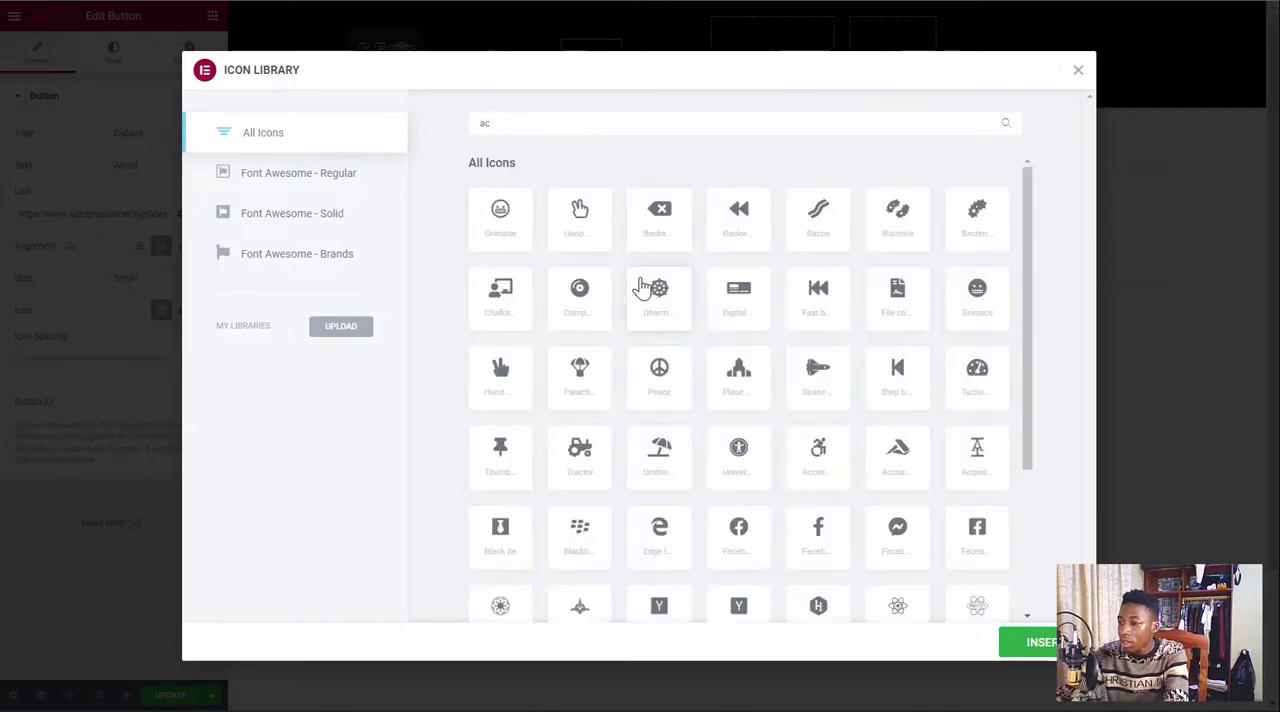
type("a")
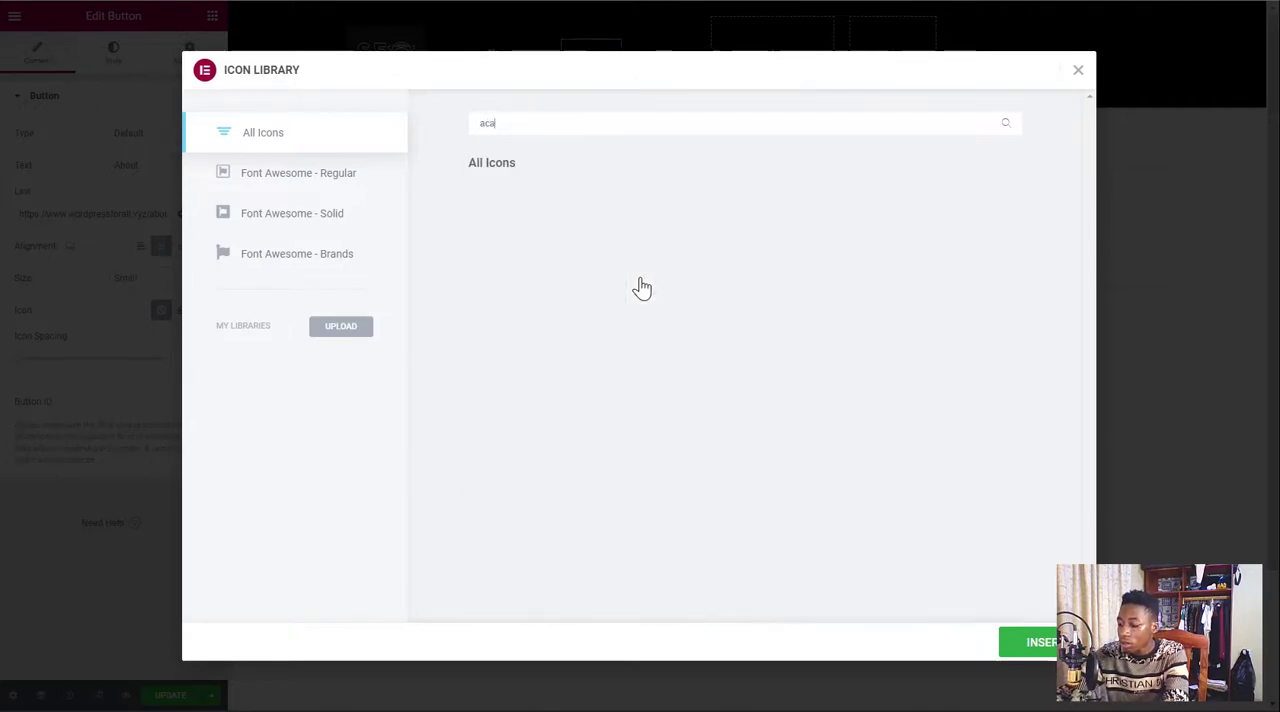
key("BackSpace")
key("BackSpace")
key("BackSpace")
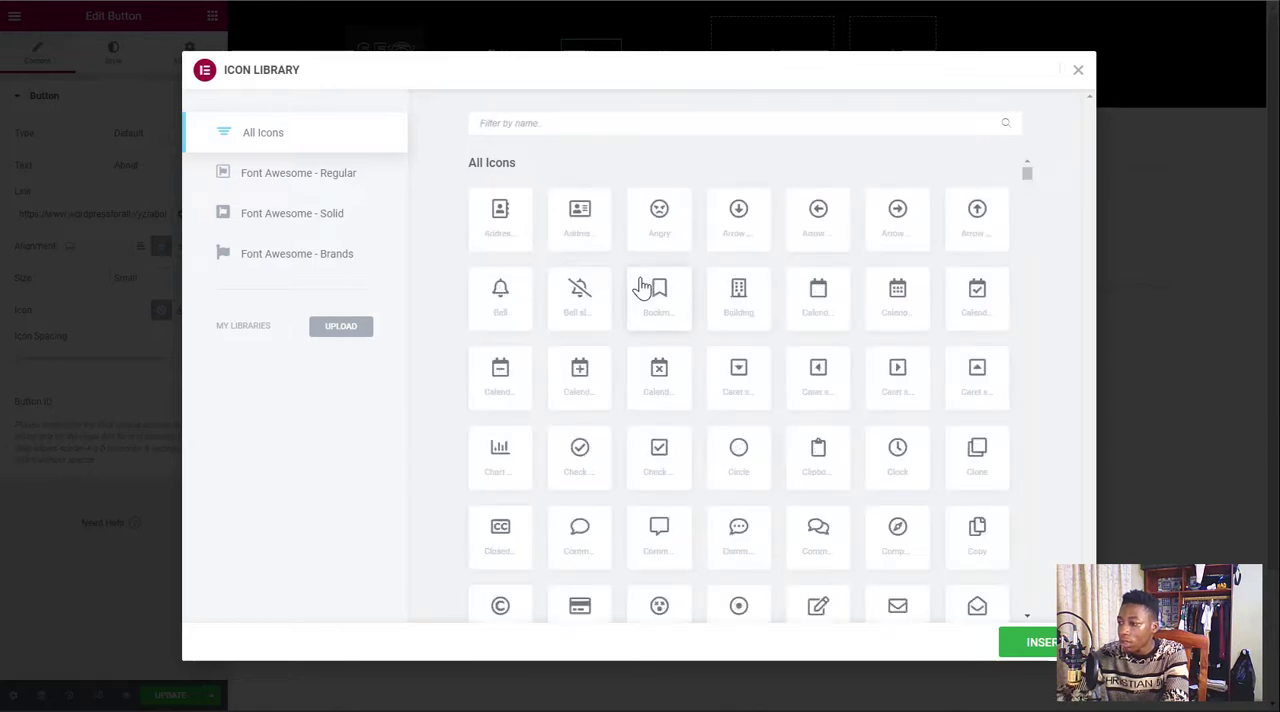
scroll(714, 309, "down", 5)
scroll(714, 309, "down", 2)
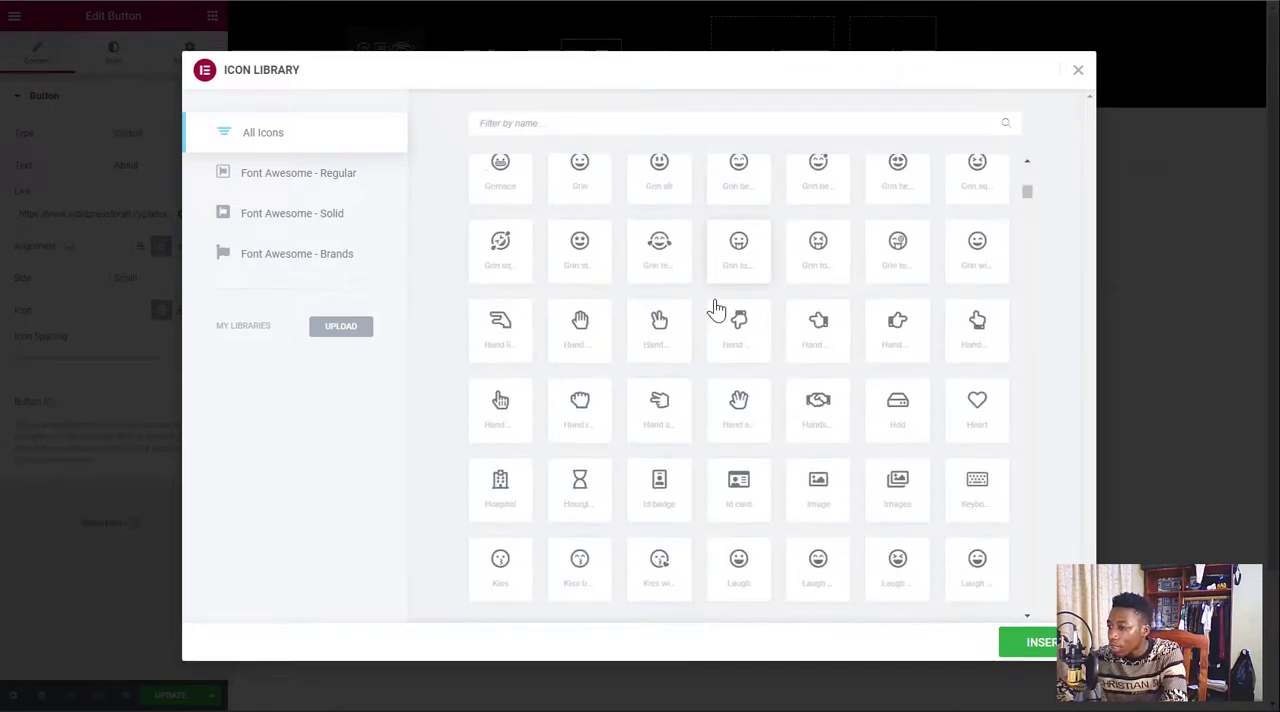
scroll(714, 309, "down", 7)
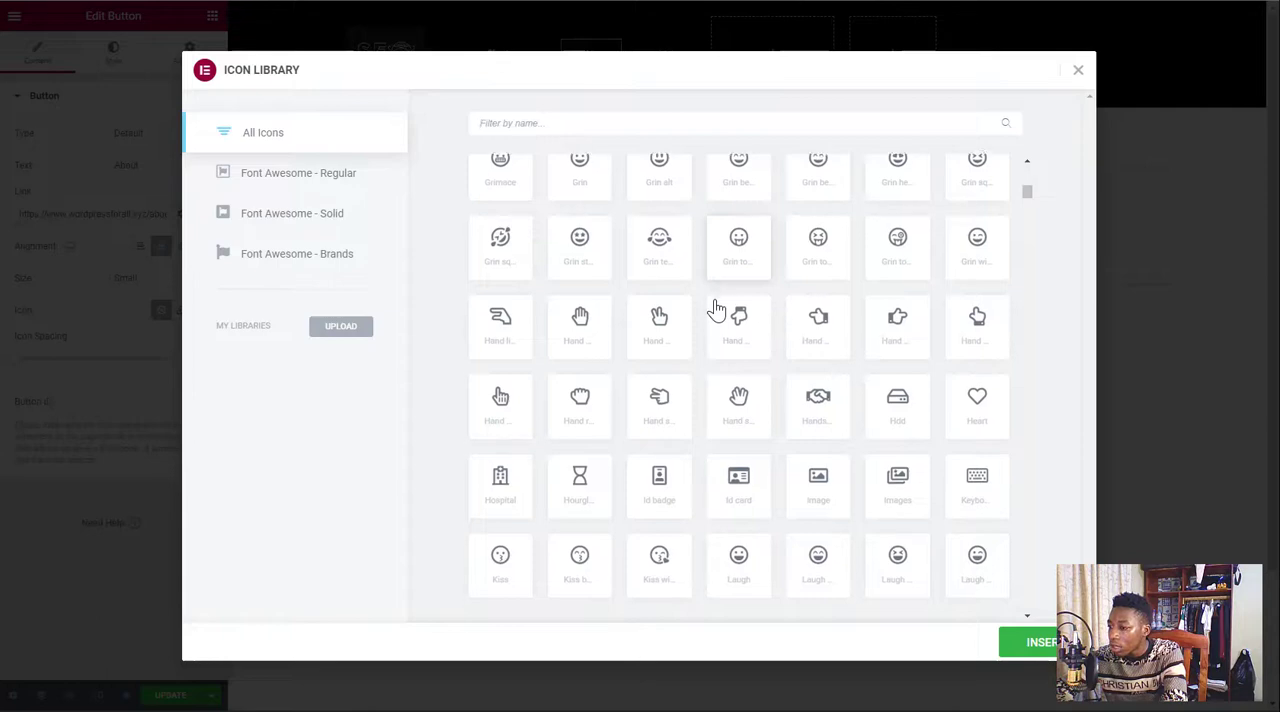
scroll(716, 309, "down", 3)
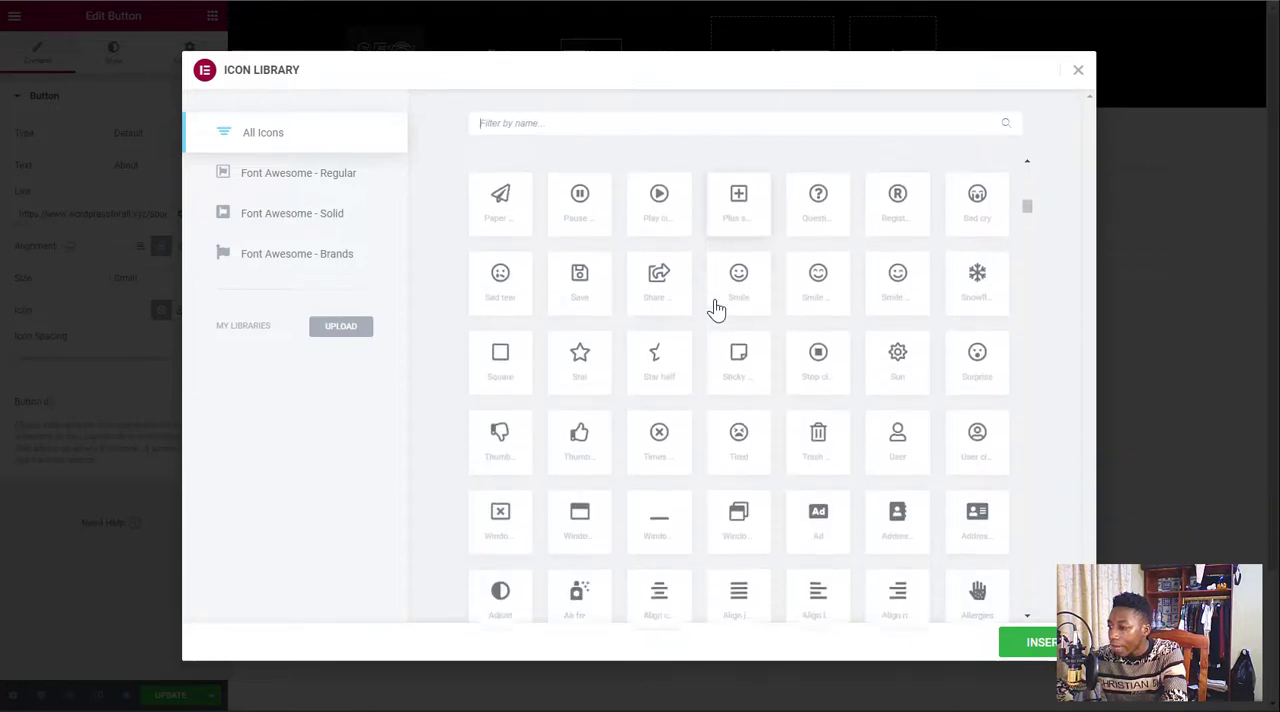
left_click(895, 280)
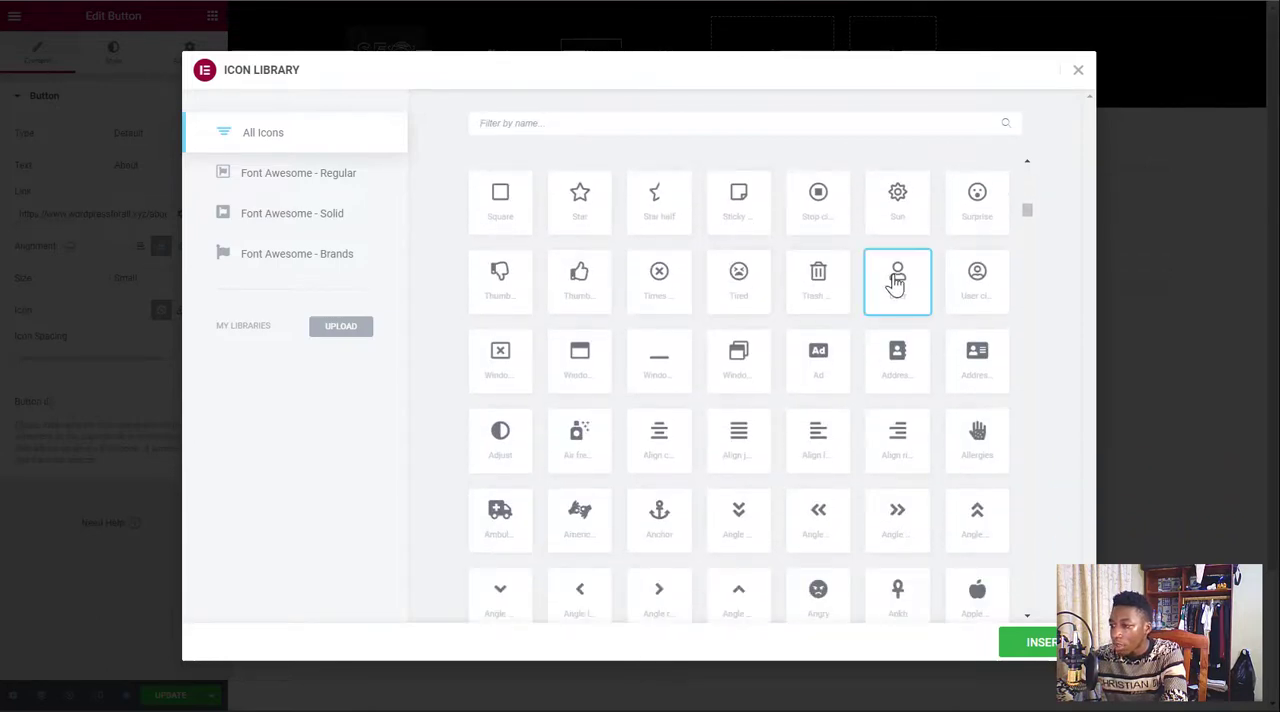
left_click(1032, 648)
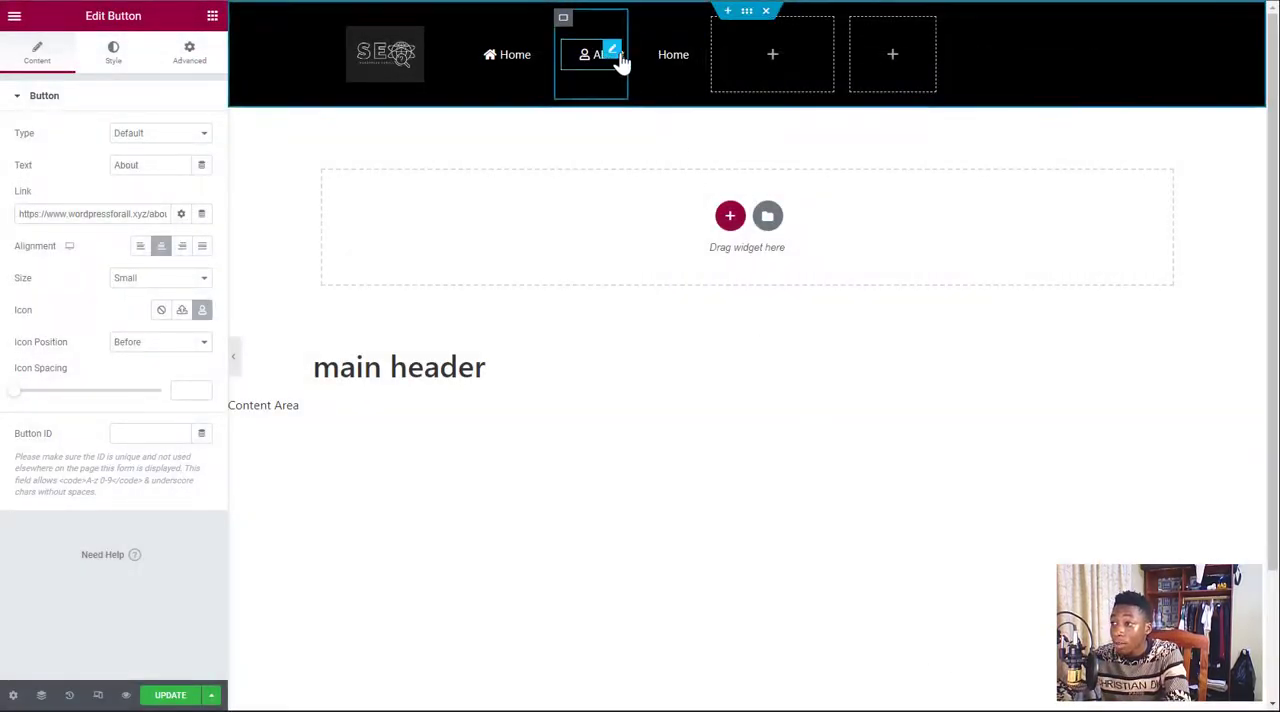
left_click_drag(618, 62, 664, 55)
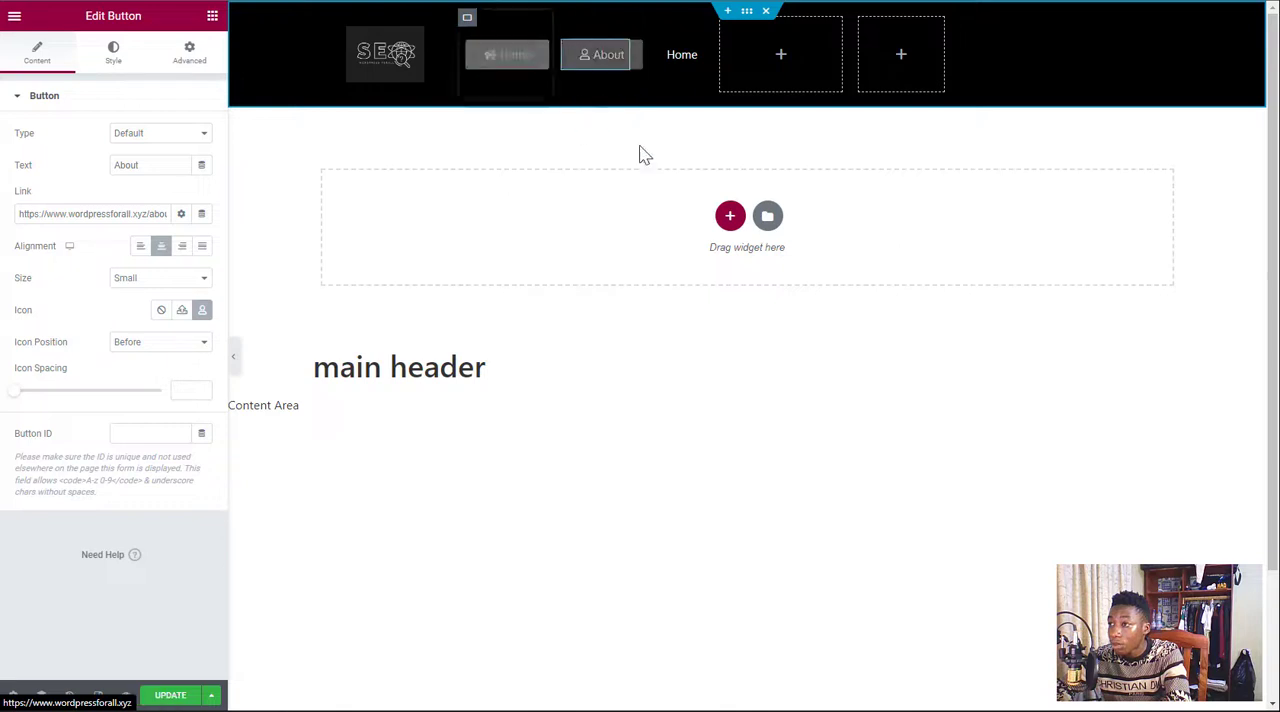
Change the third navigation button's text from Home to Contact
left_click(693, 52)
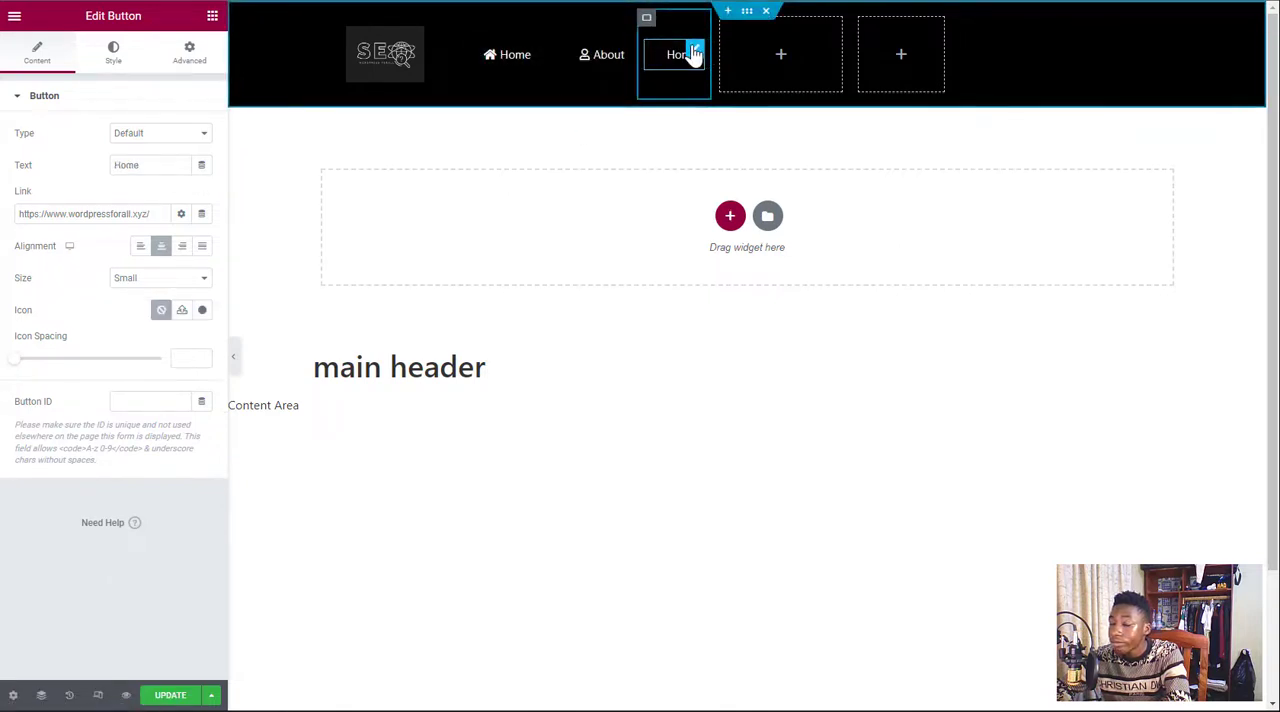
double_click(165, 164)
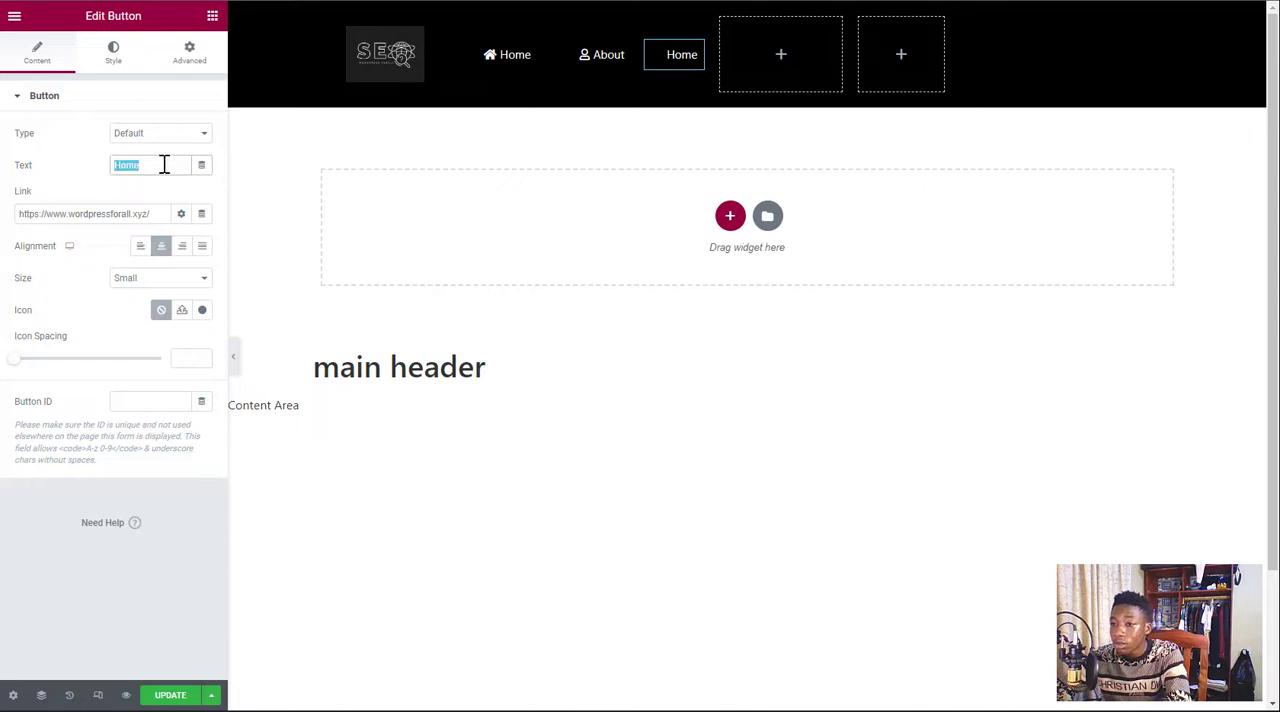
type("Contact")
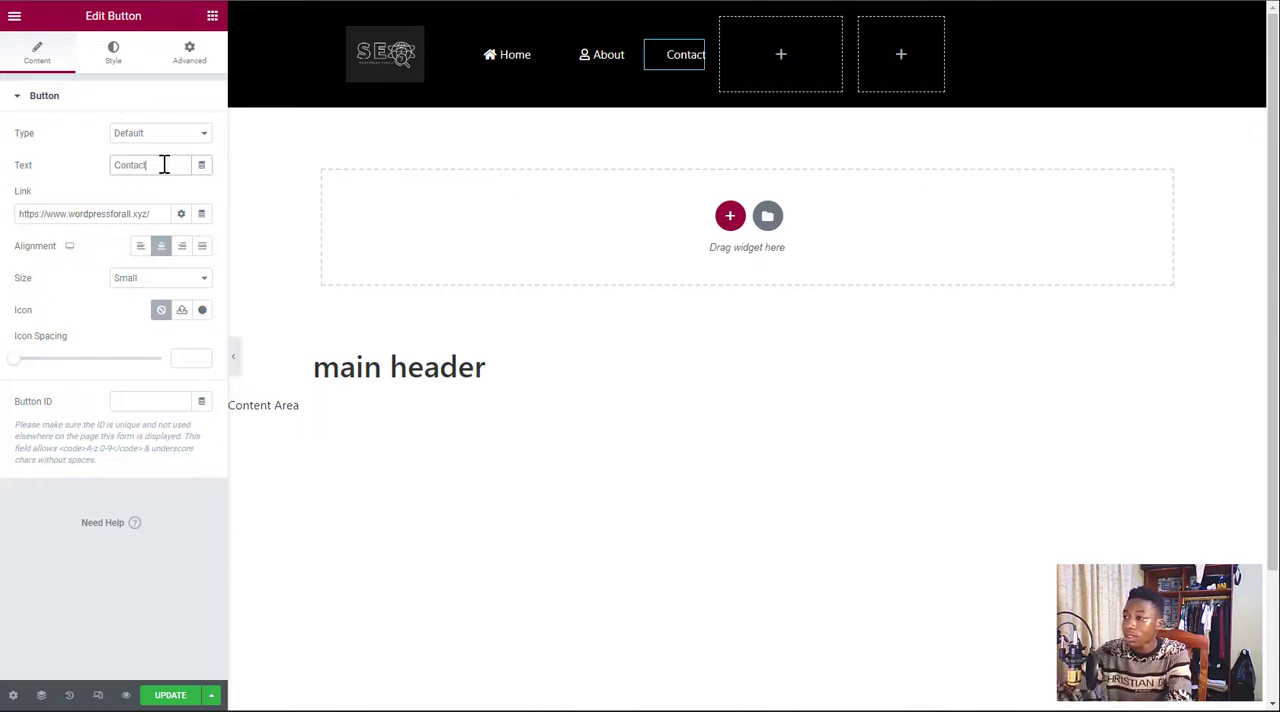
Search the icon library for a Contact button icon using the terms "call" and "conta"
left_click(202, 311)
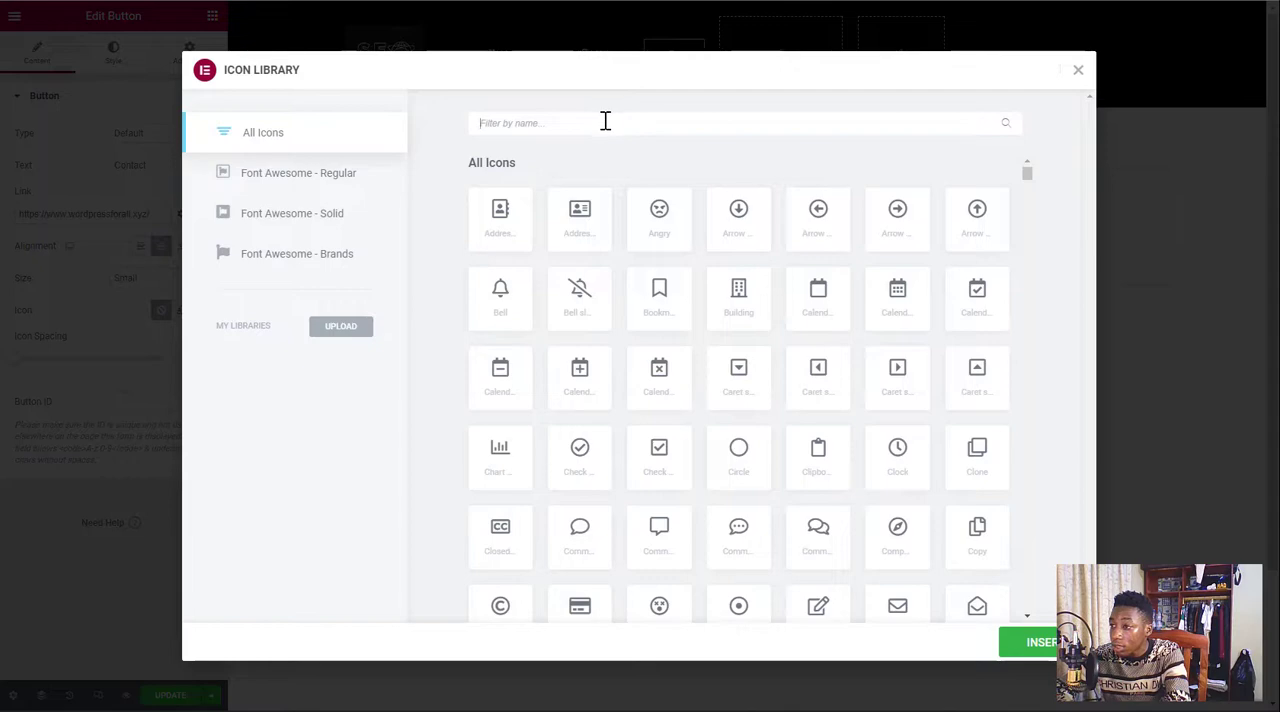
type("cal")
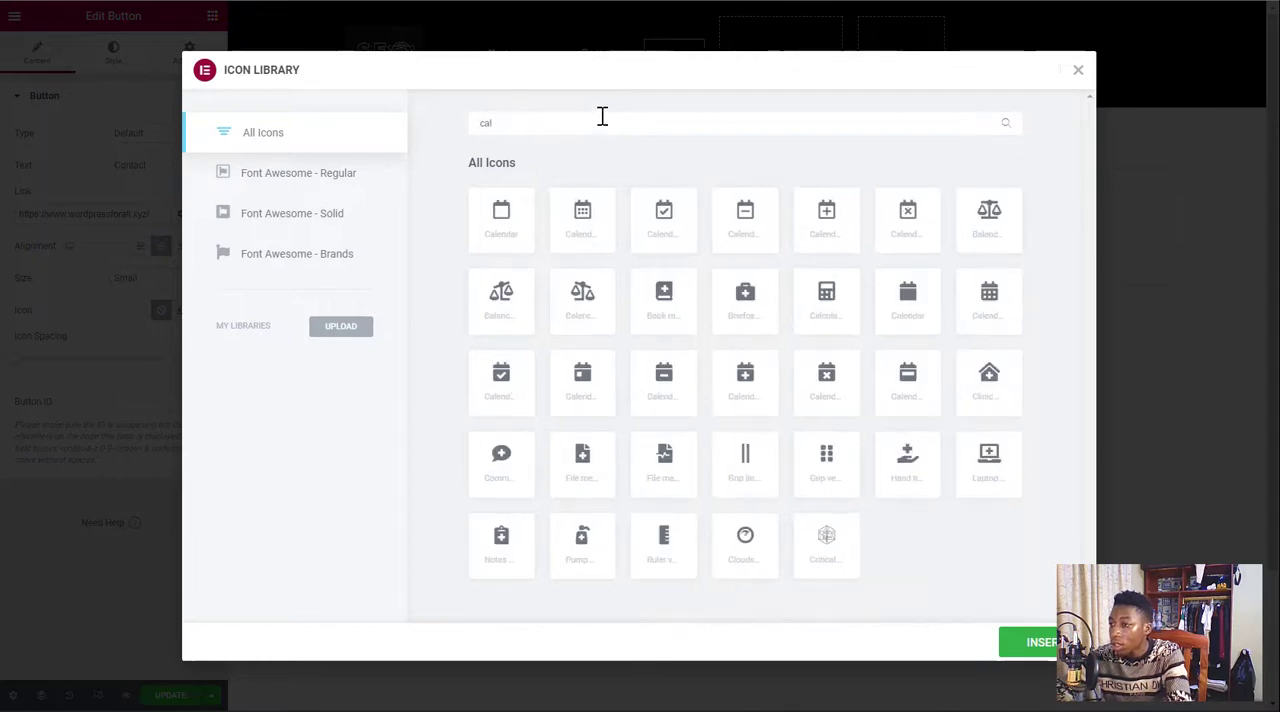
type("l")
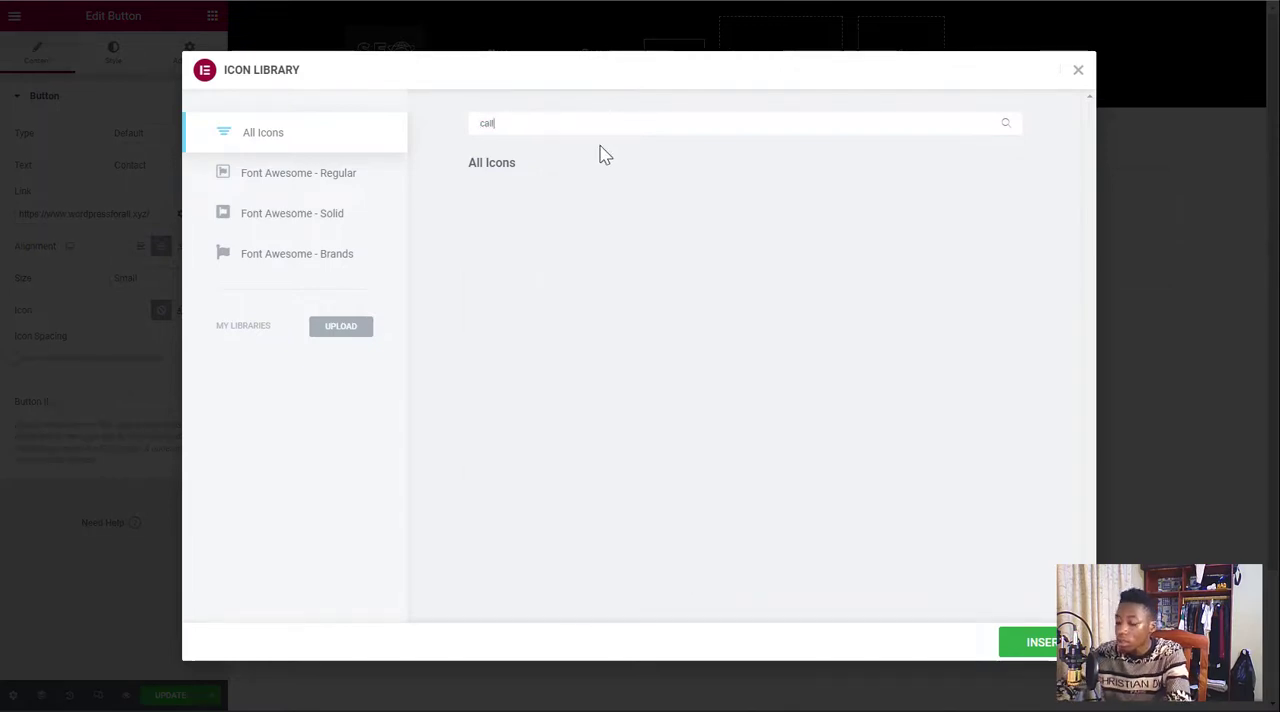
key("BackSpace")
key("BackSpace")
key("BackSpace")
key("BackSpace")
type("c")
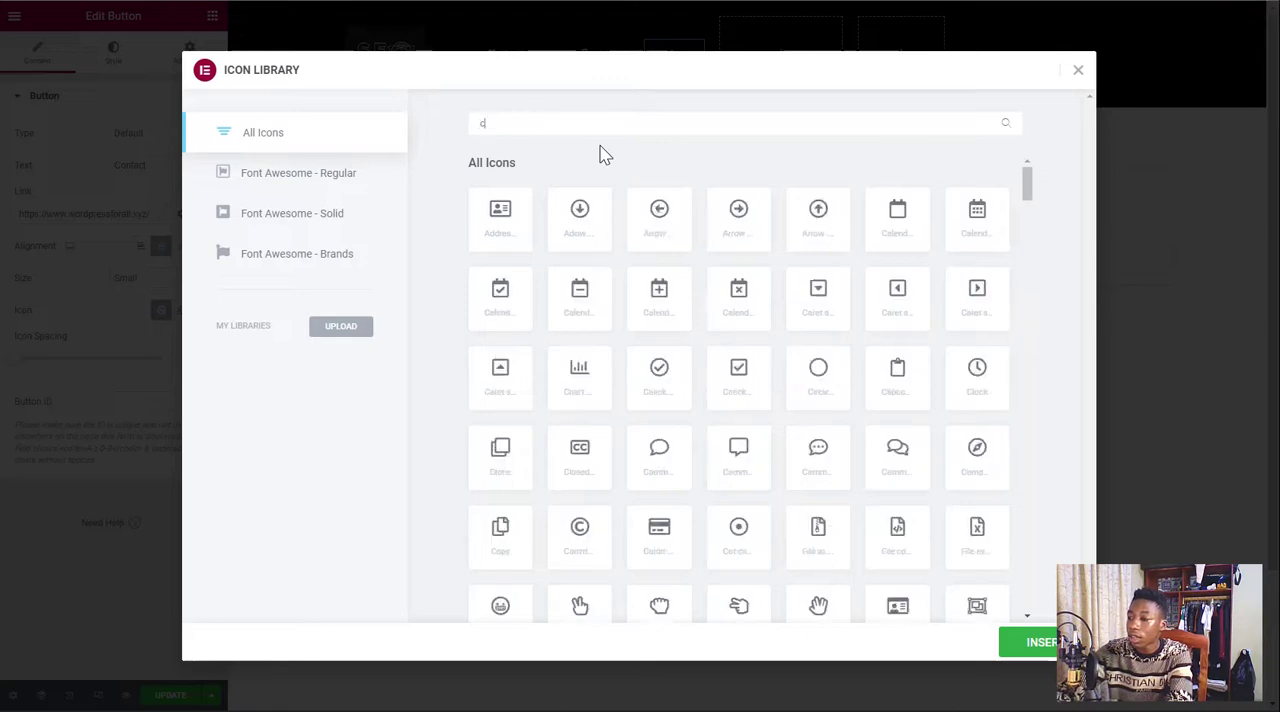
type("onta")
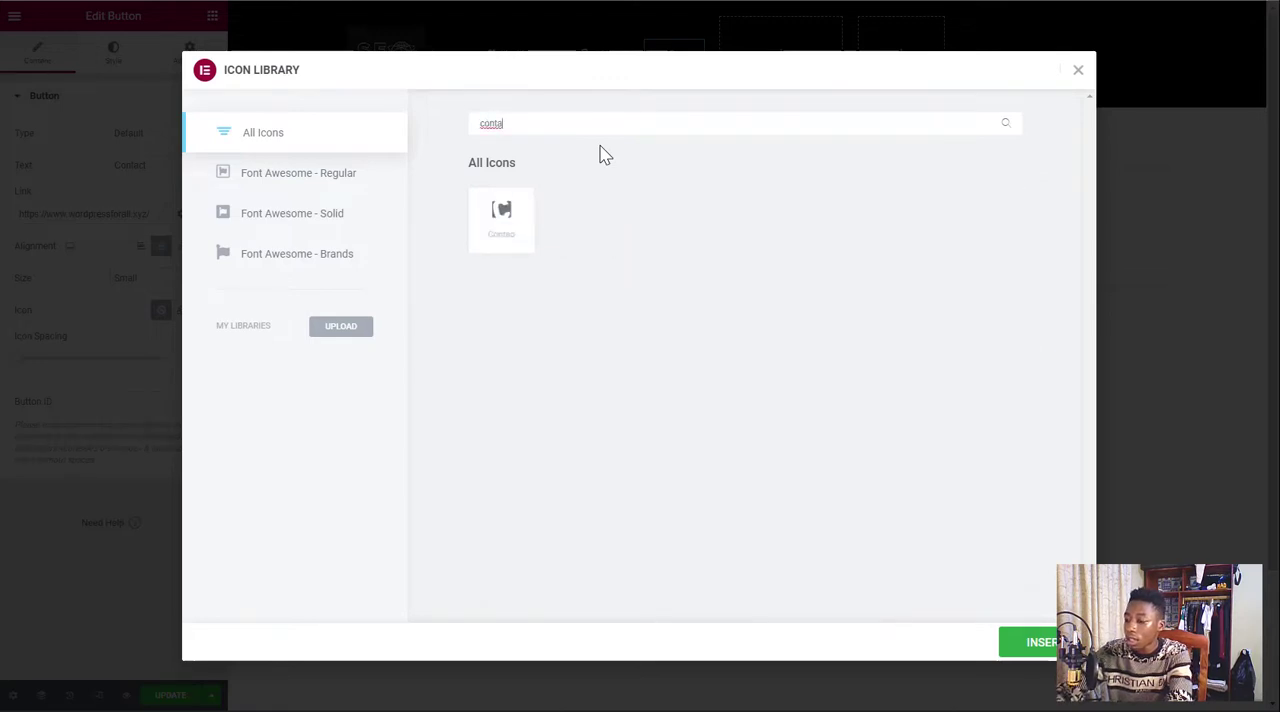
key("BackSpace")
key("BackSpace")
key("BackSpace")
key("BackSpace")
key("BackSpace")
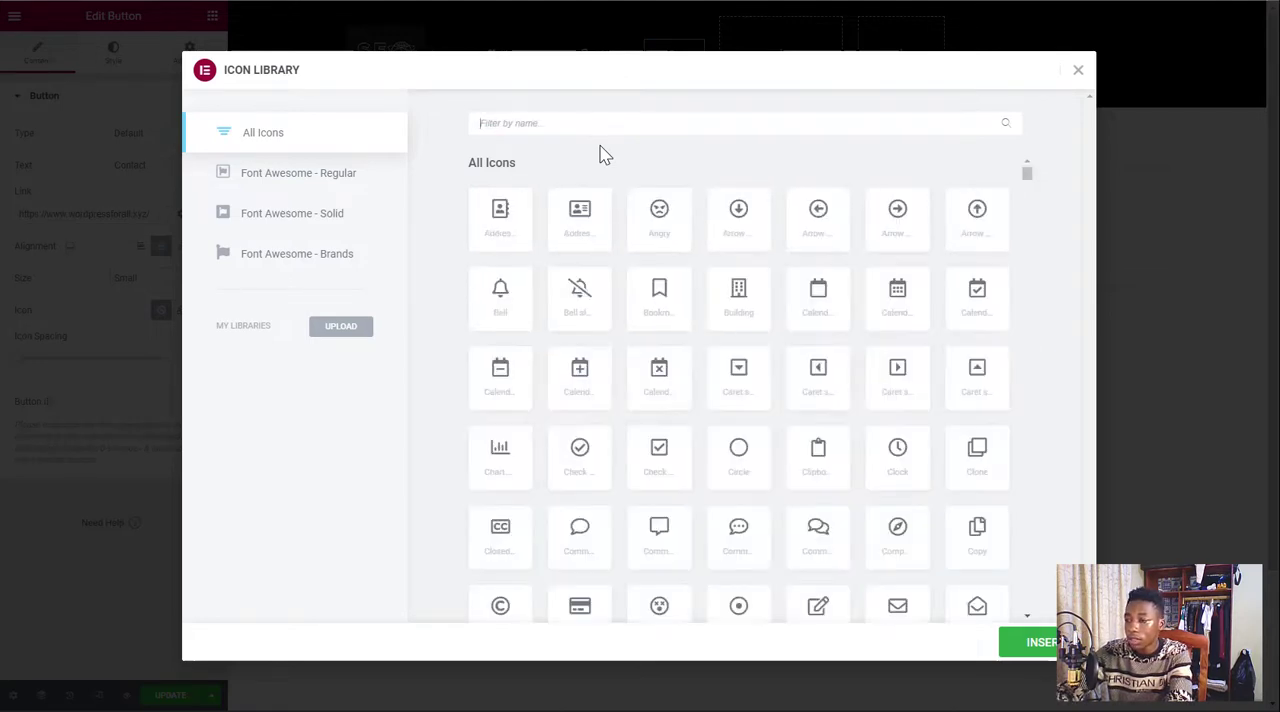
Search the icon library for "phone" and insert the first result, the blender phone icon, into the Contact button
type("phn")
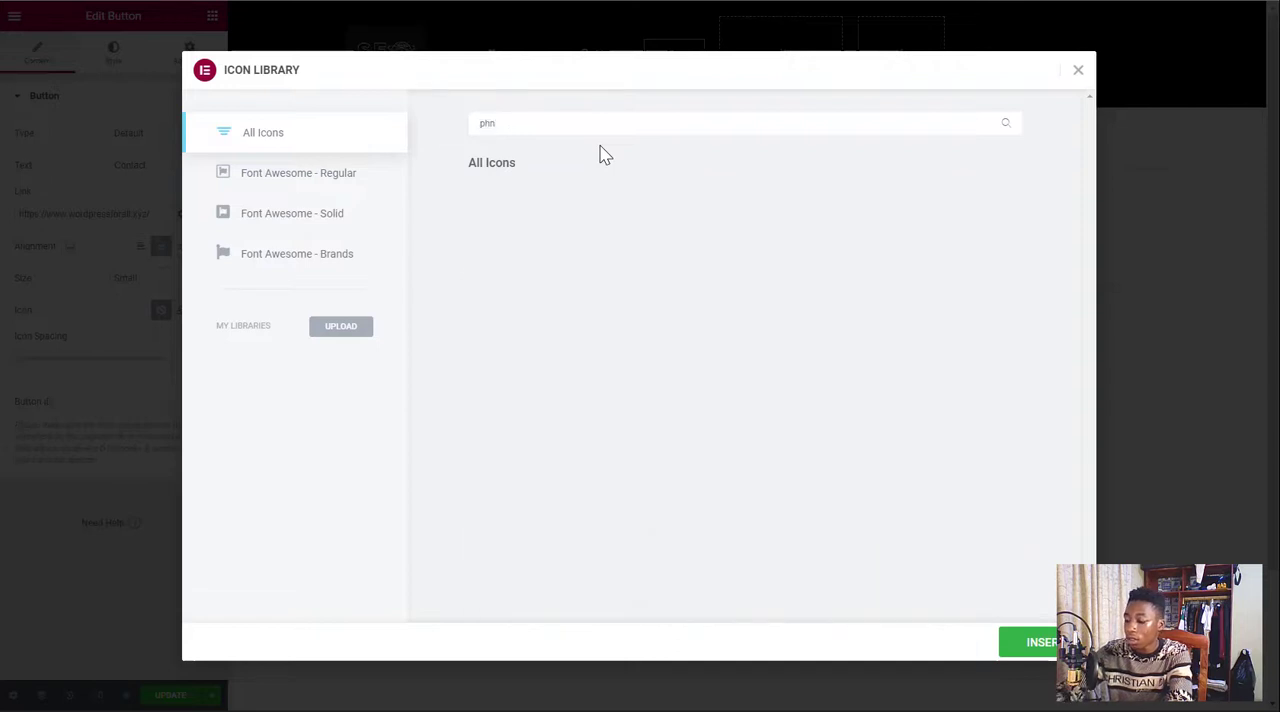
key("BackSpace")
type("one")
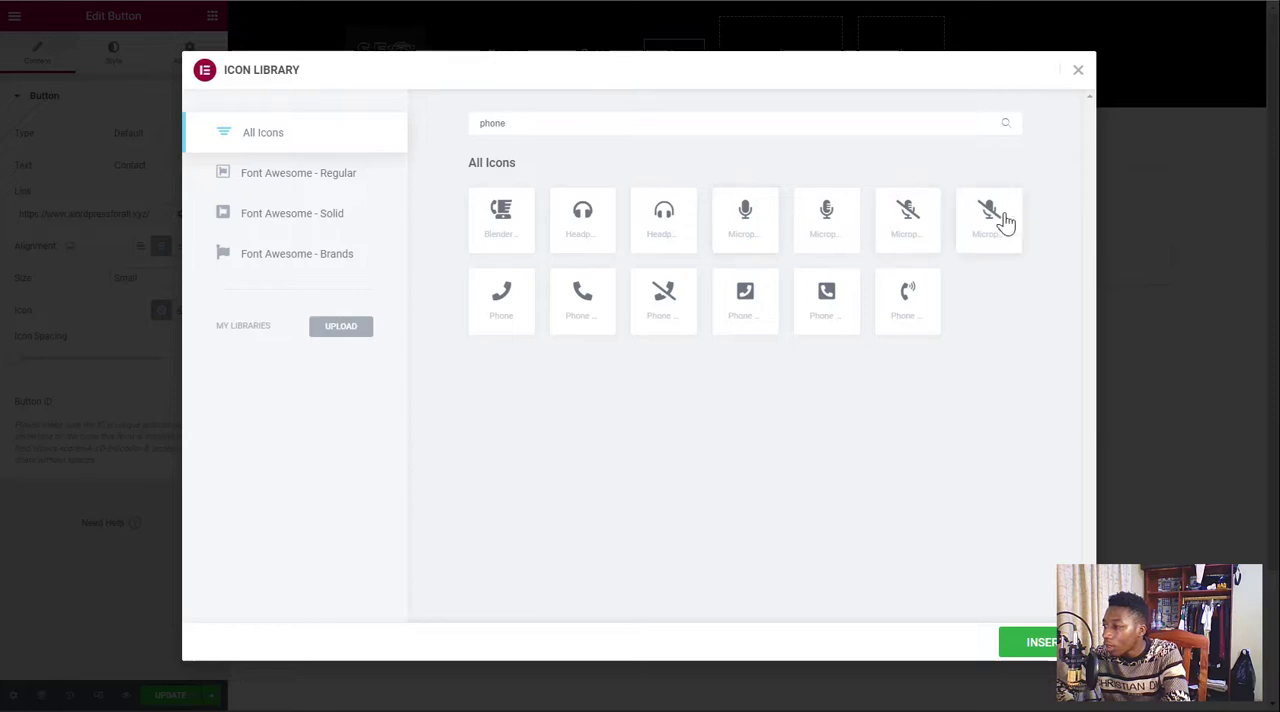
left_click(503, 219)
left_click(1010, 645)
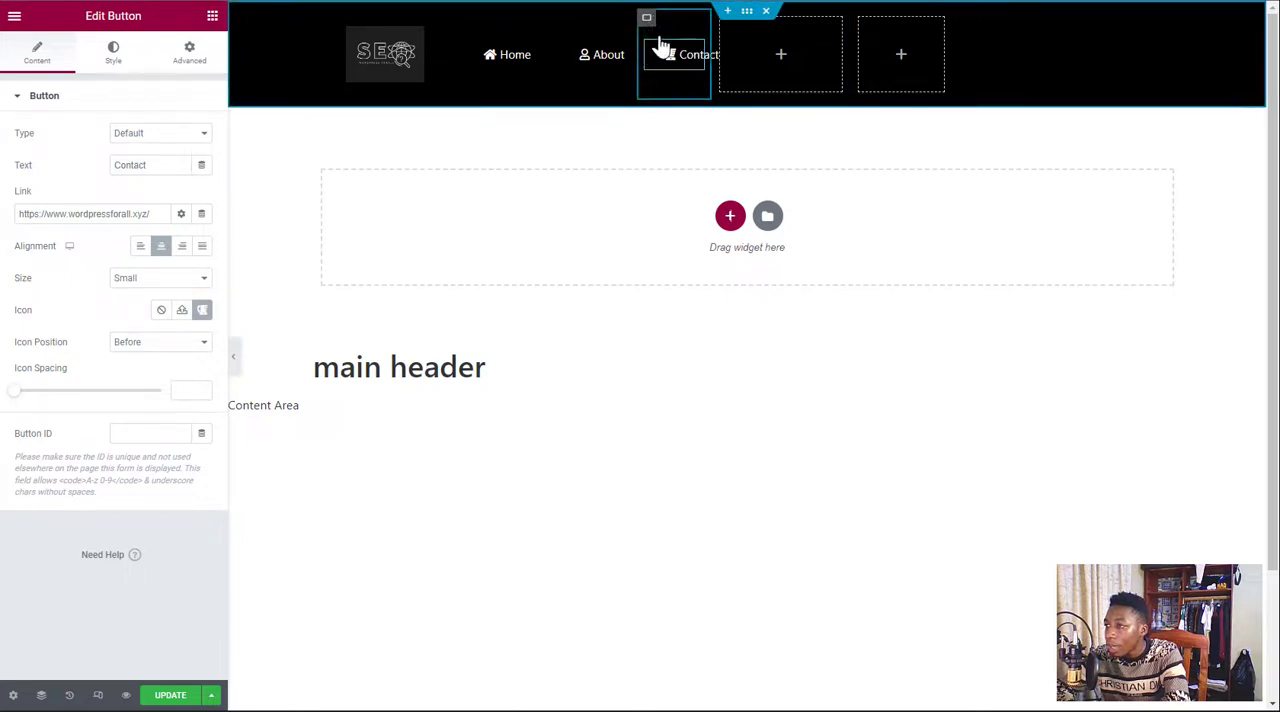
Duplicate the Contact button's container and change the copied button's text to More
right_click(648, 21)
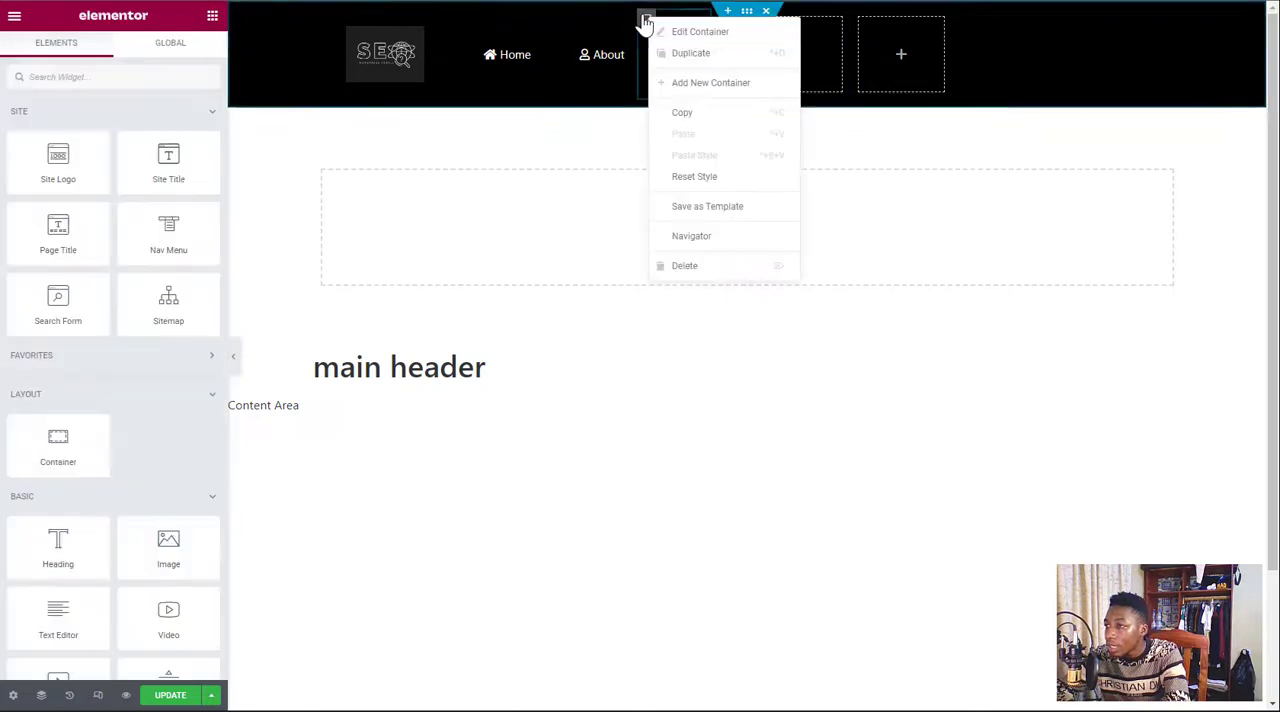
left_click(745, 60)
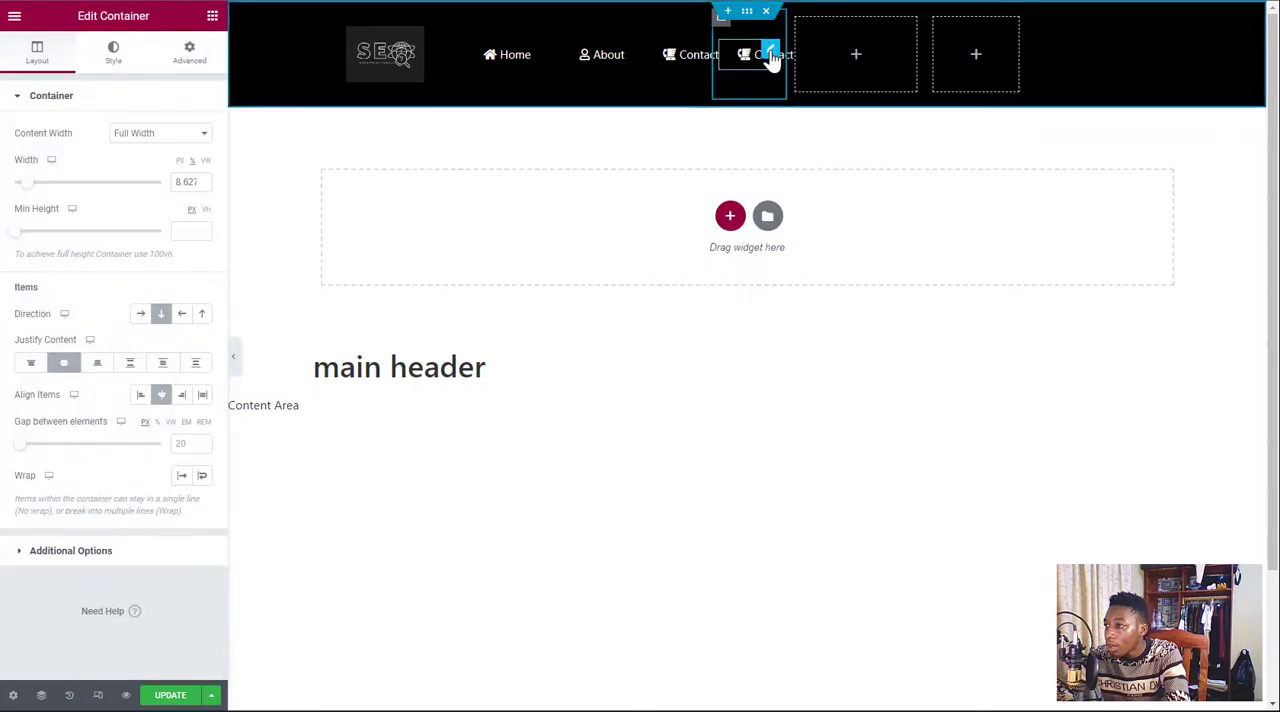
left_click(772, 60)
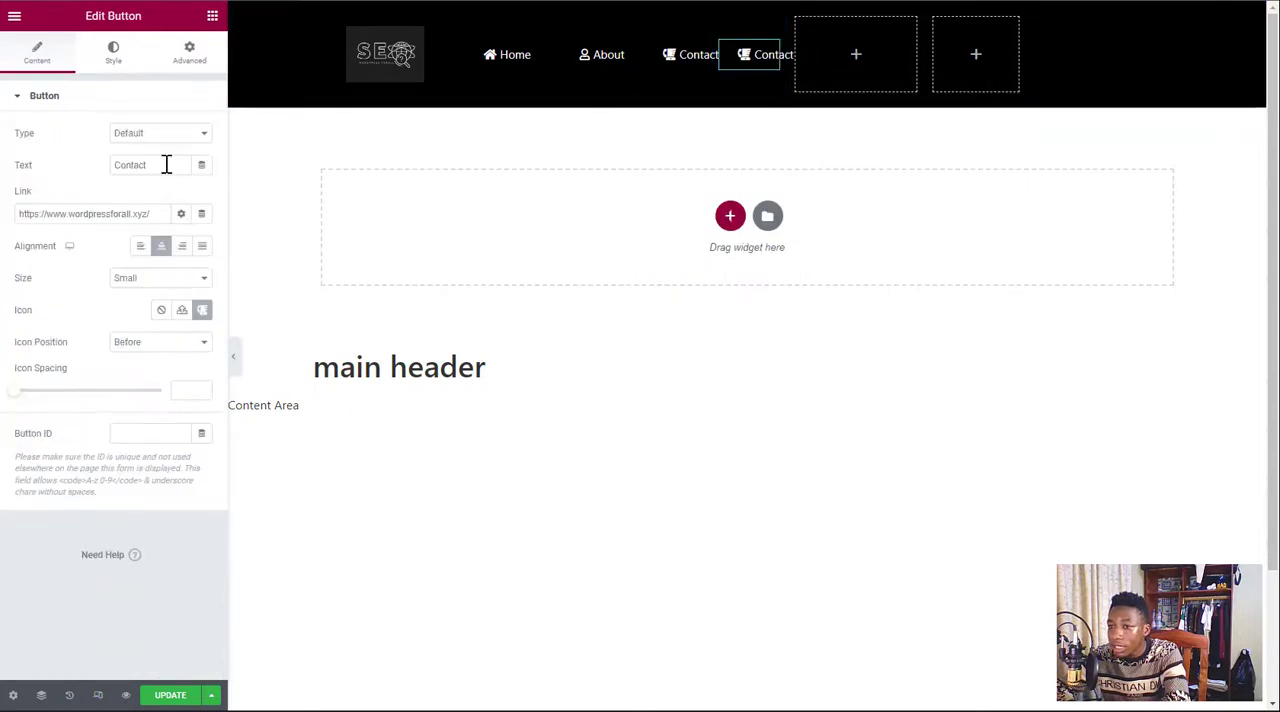
left_click_drag(163, 165, 111, 165)
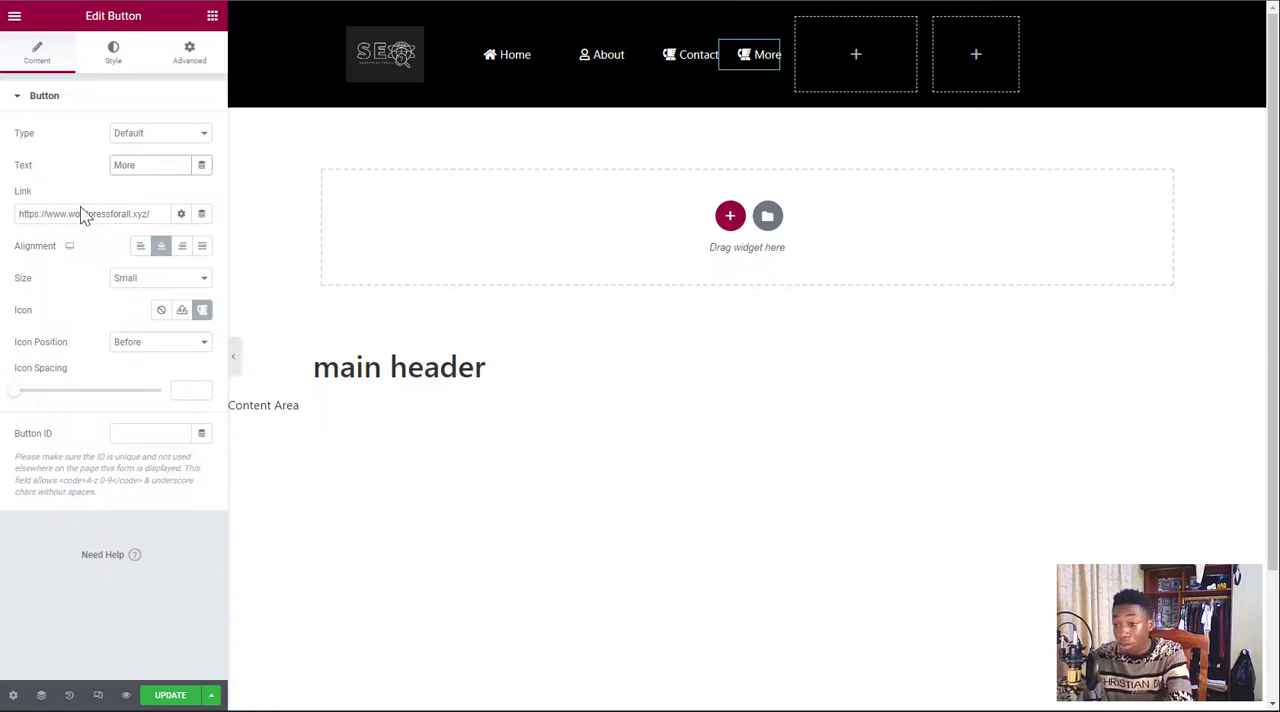
Replace the More button's icon with the solid circled down arrow and widen its column to fit
left_click(202, 310)
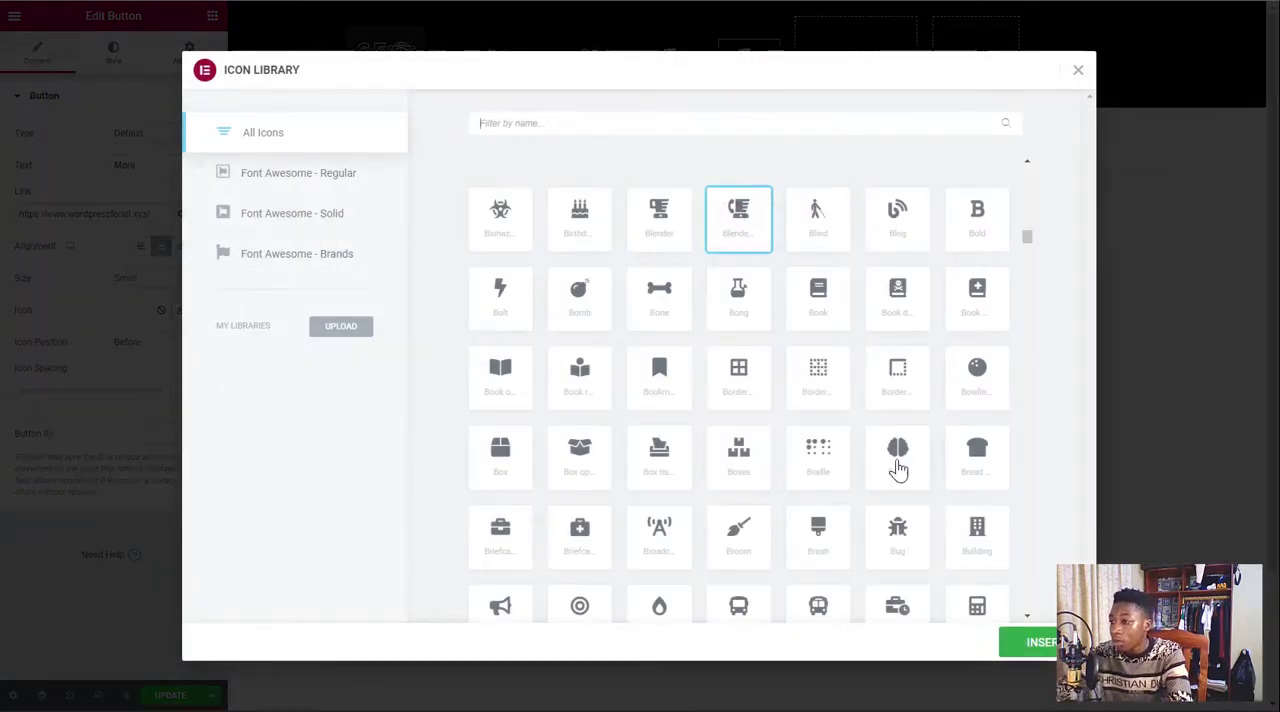
scroll(737, 371, "up", 10)
scroll(735, 370, "up", 2)
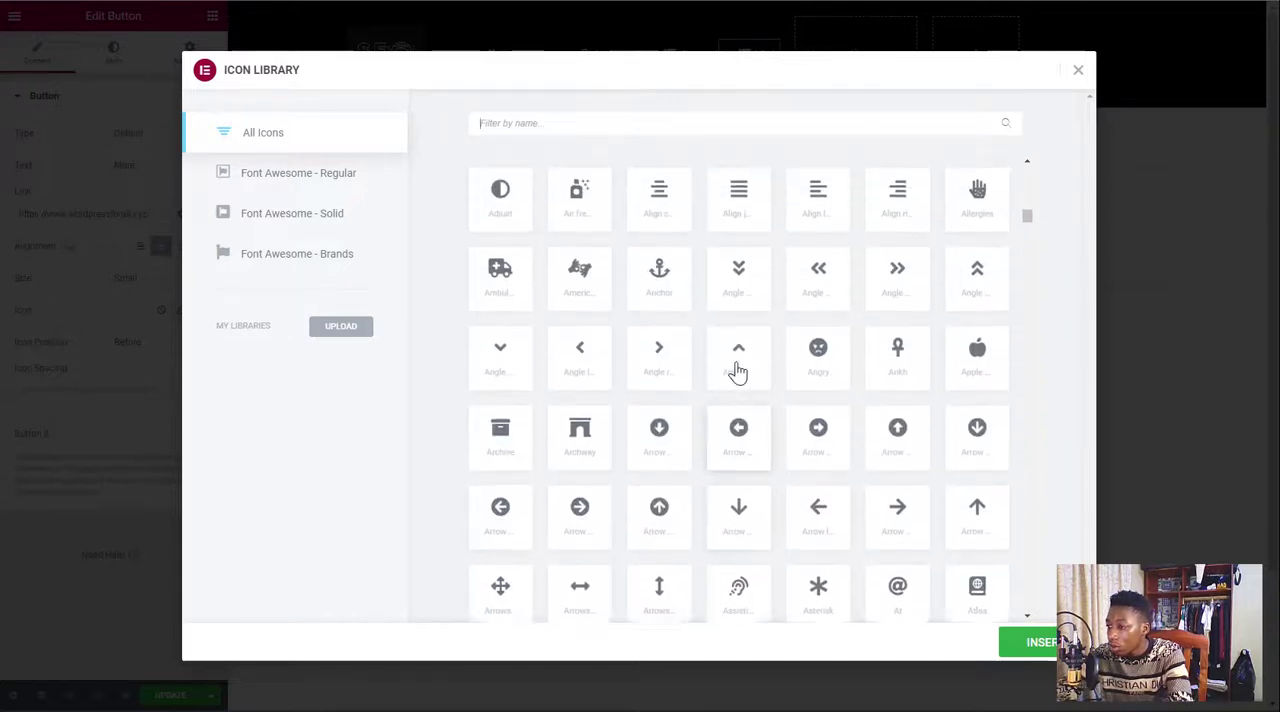
left_click(657, 474)
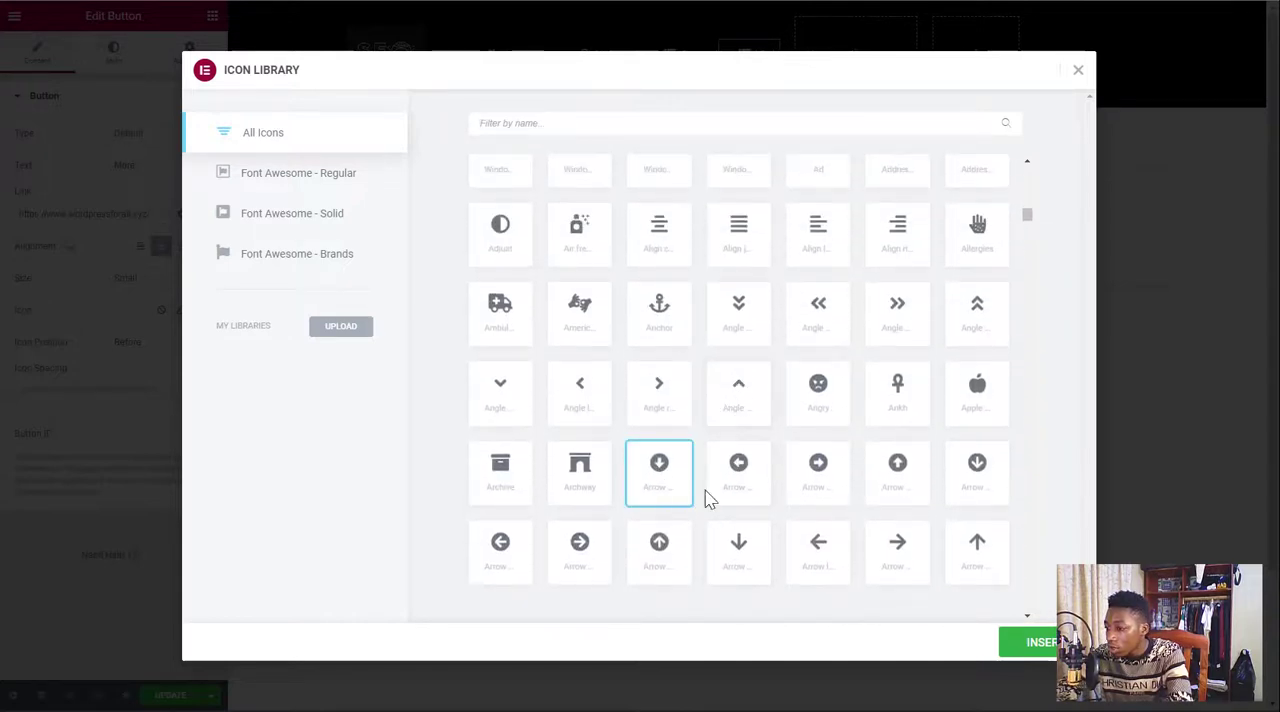
left_click(1040, 643)
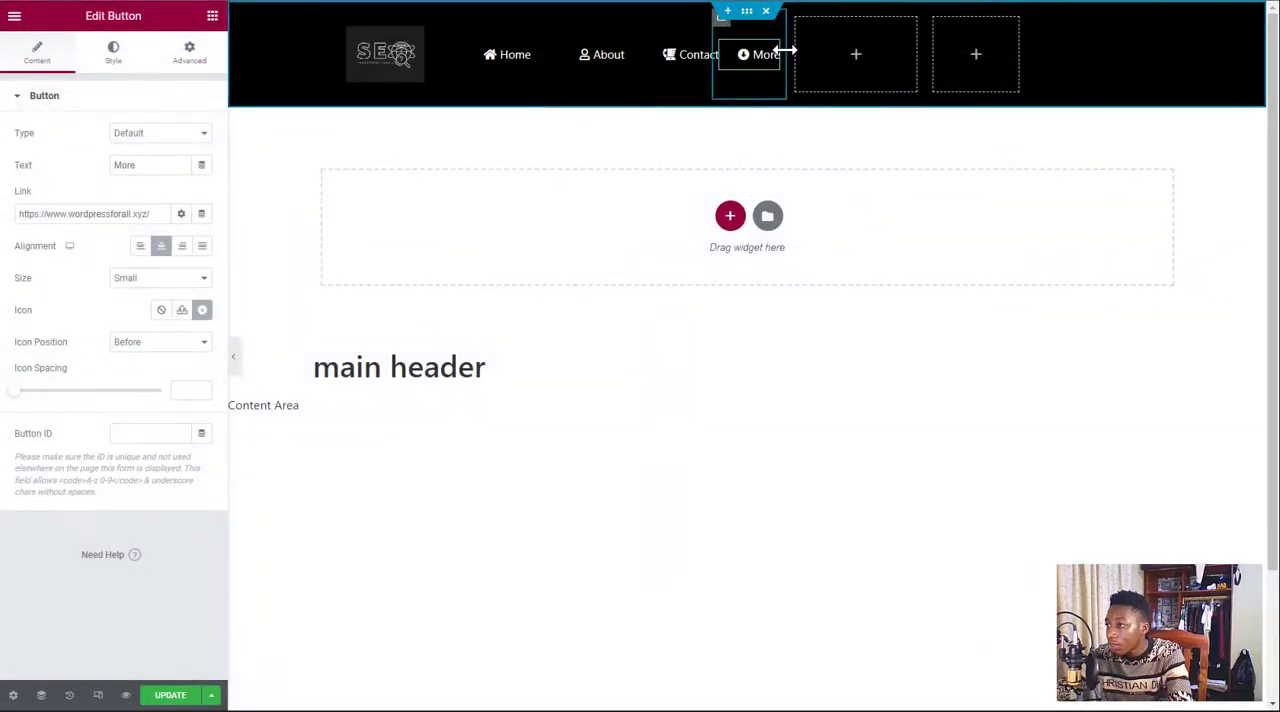
mouse_move(784, 50)
left_mouse_down()
mouse_move(808, 57)
mouse_move(766, 51)
mouse_move(780, 44)
left_mouse_up()
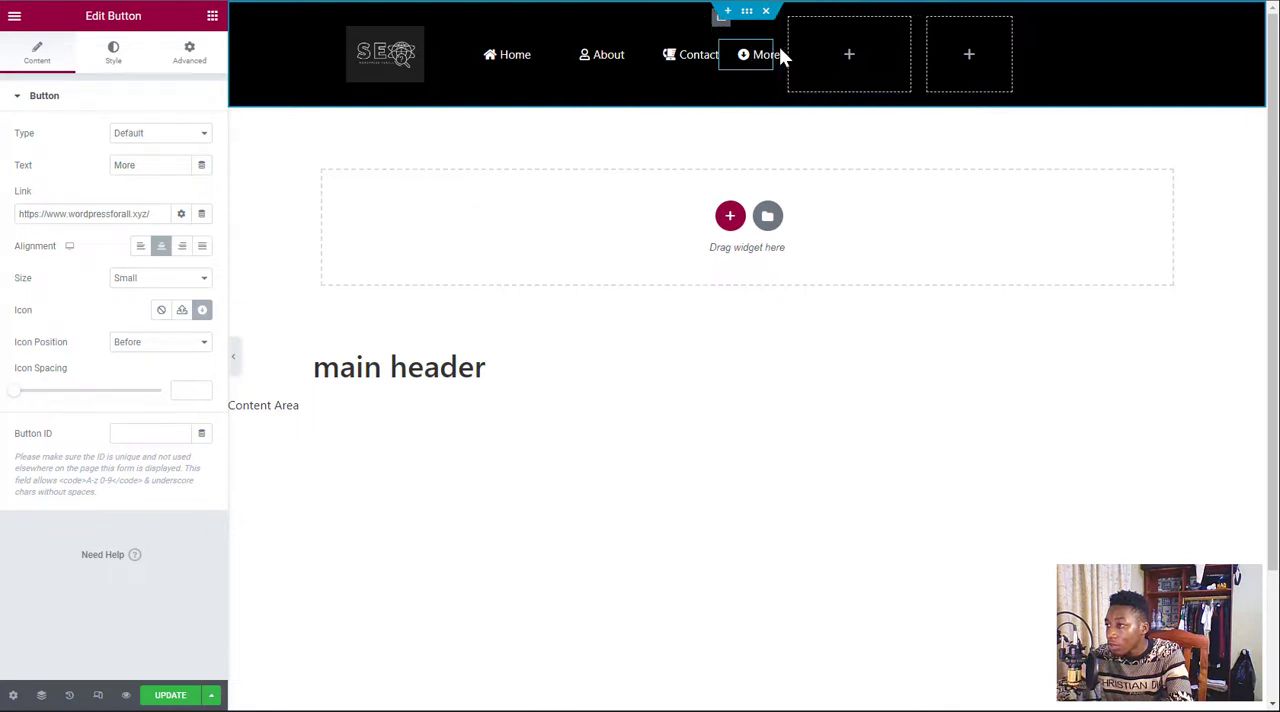
left_click_drag(782, 48, 829, 52)
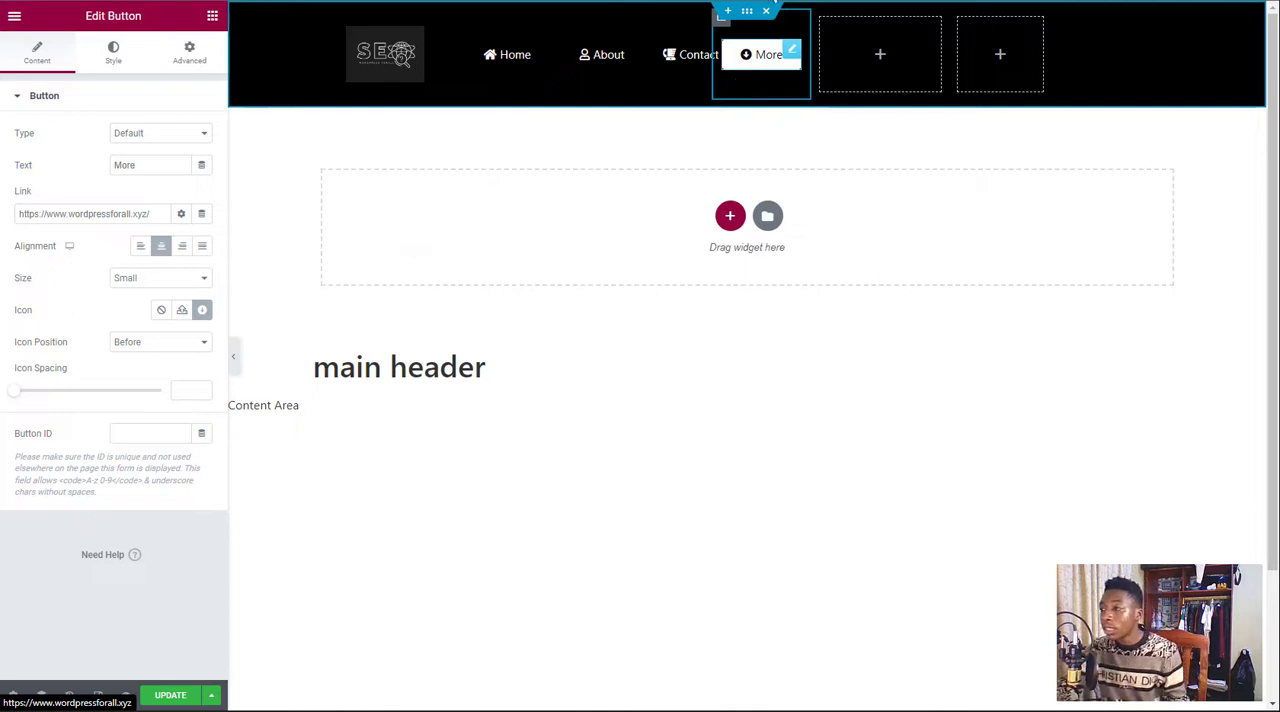
Duplicate the More button and move the copy into the empty container beside it
right_click(790, 52)
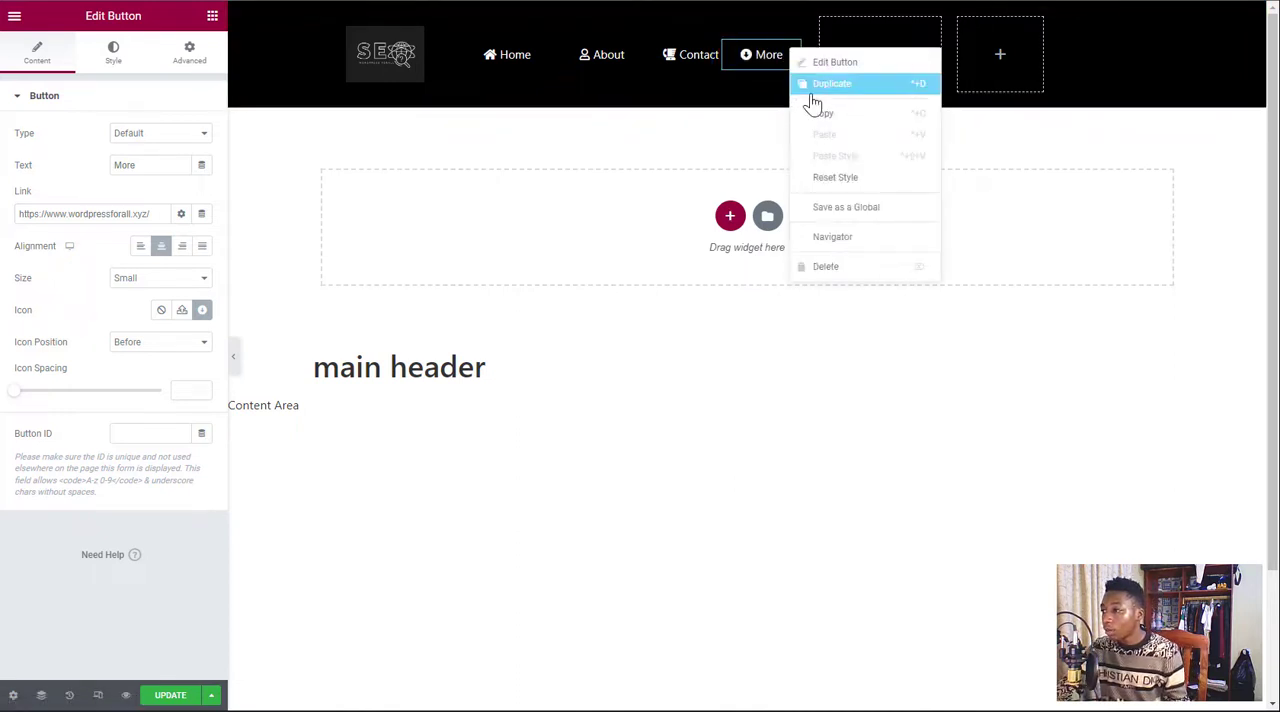
left_click(813, 103)
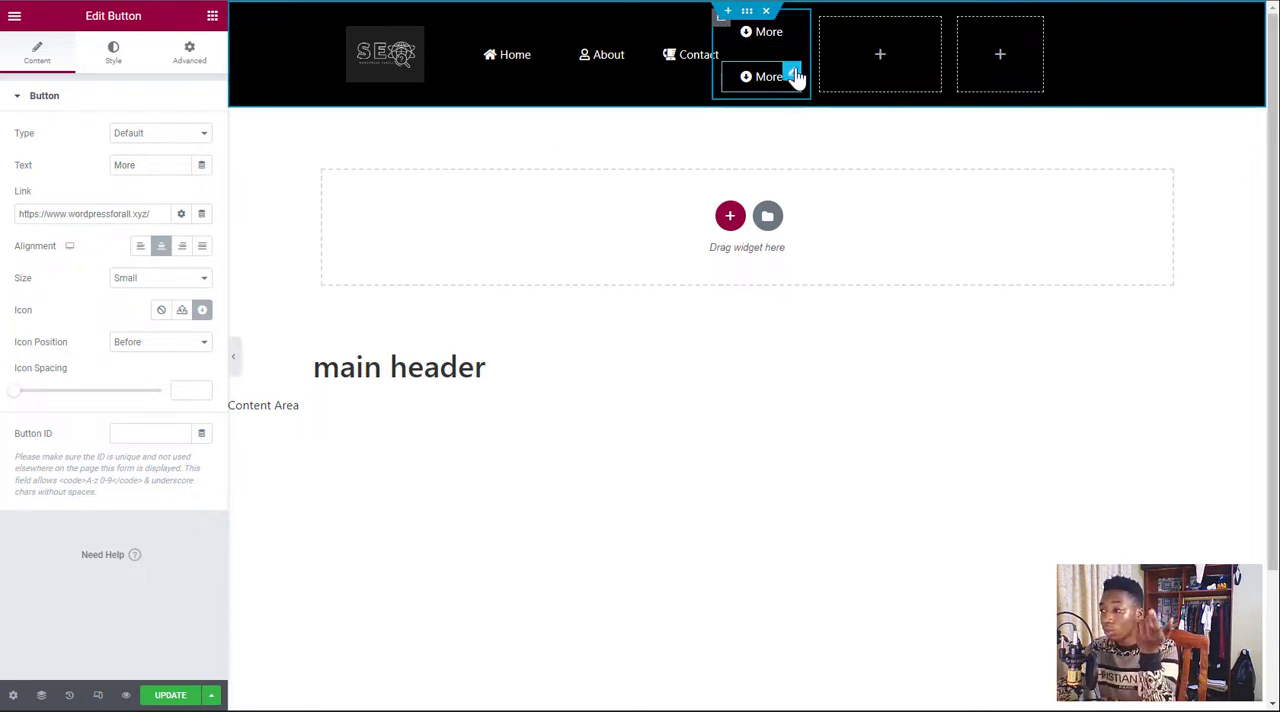
left_click_drag(791, 77, 866, 48)
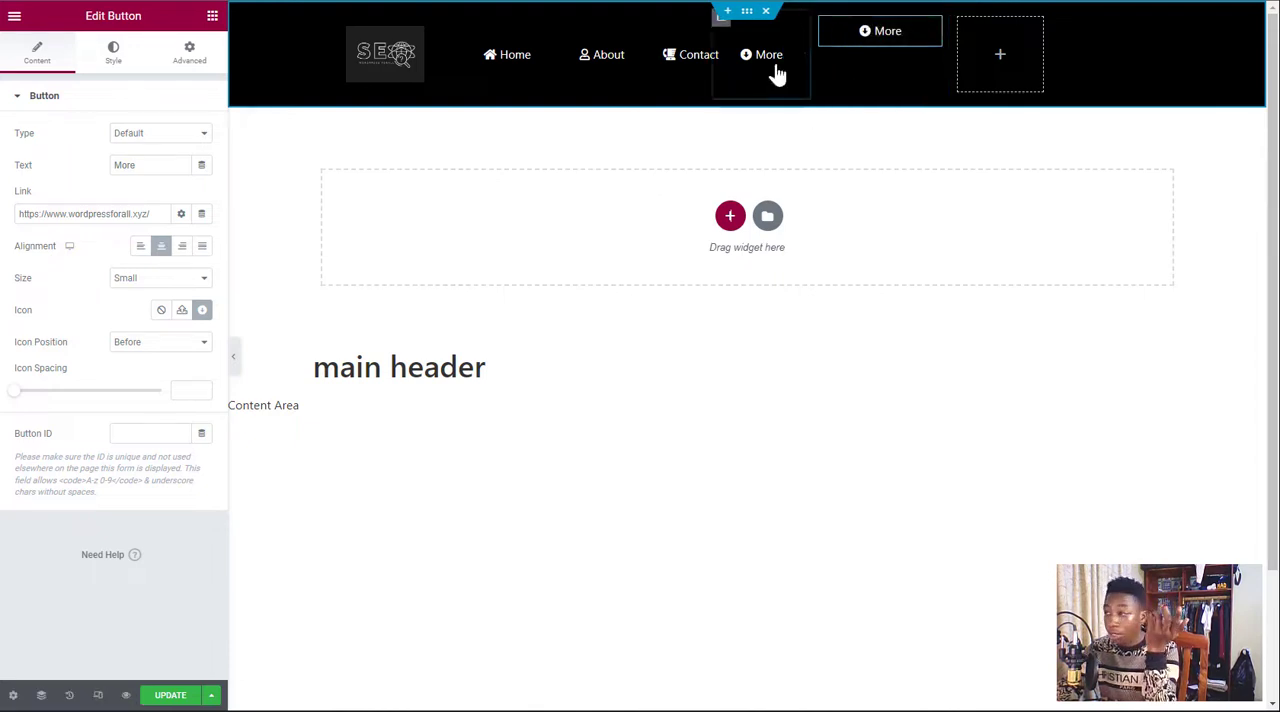
Set both Justify Content and Align Items to Center for the container holding the copied More button
left_click(820, 20)
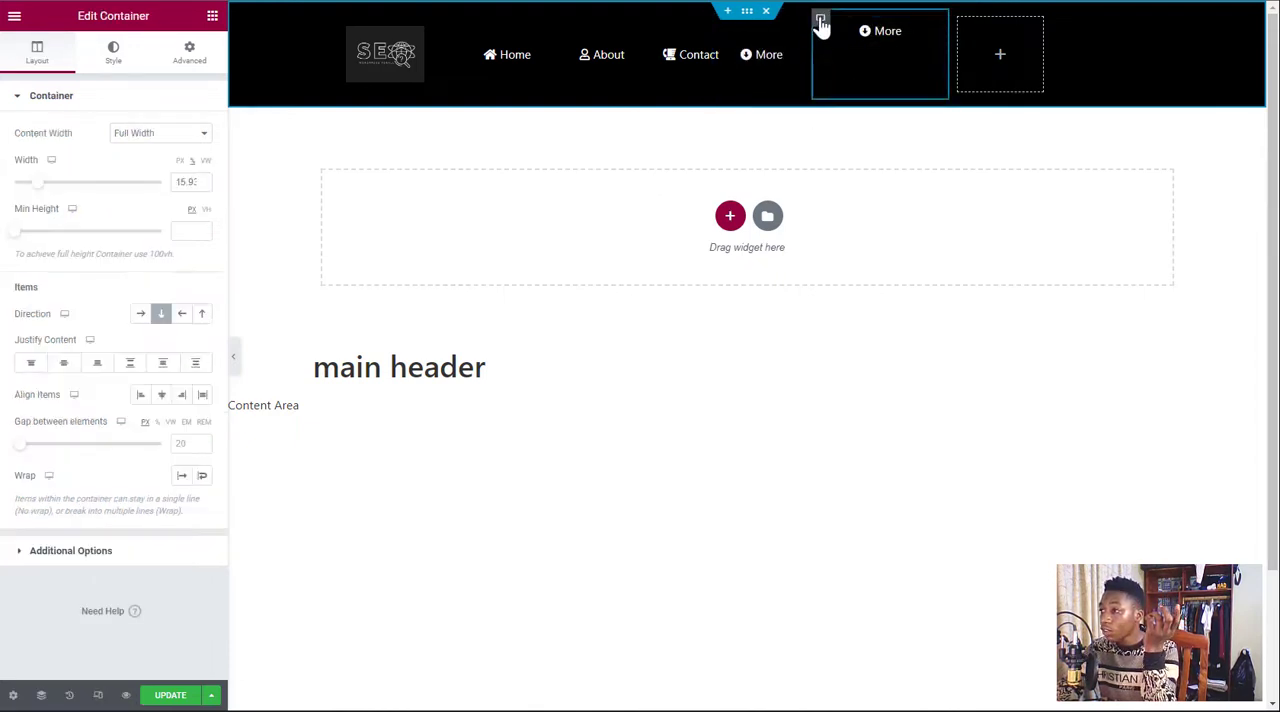
left_click(65, 366)
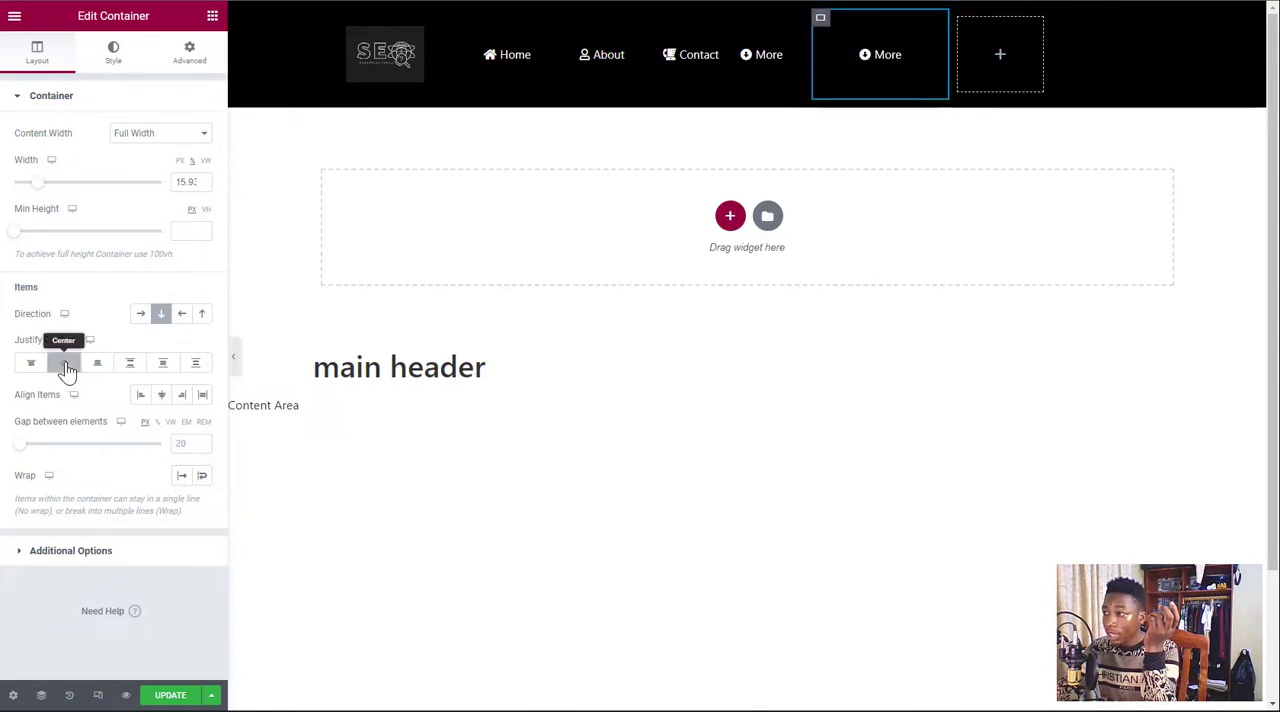
left_click(160, 397)
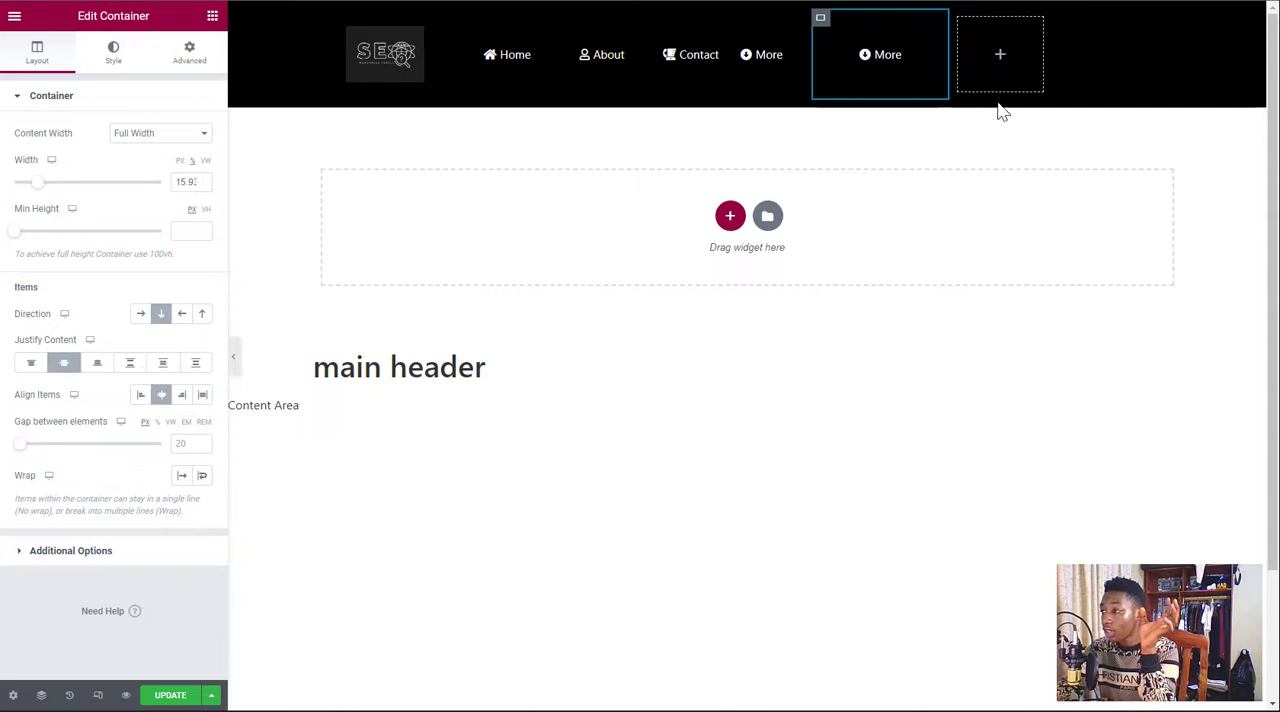
Change the copied More button's text to Sign in
left_click(912, 53)
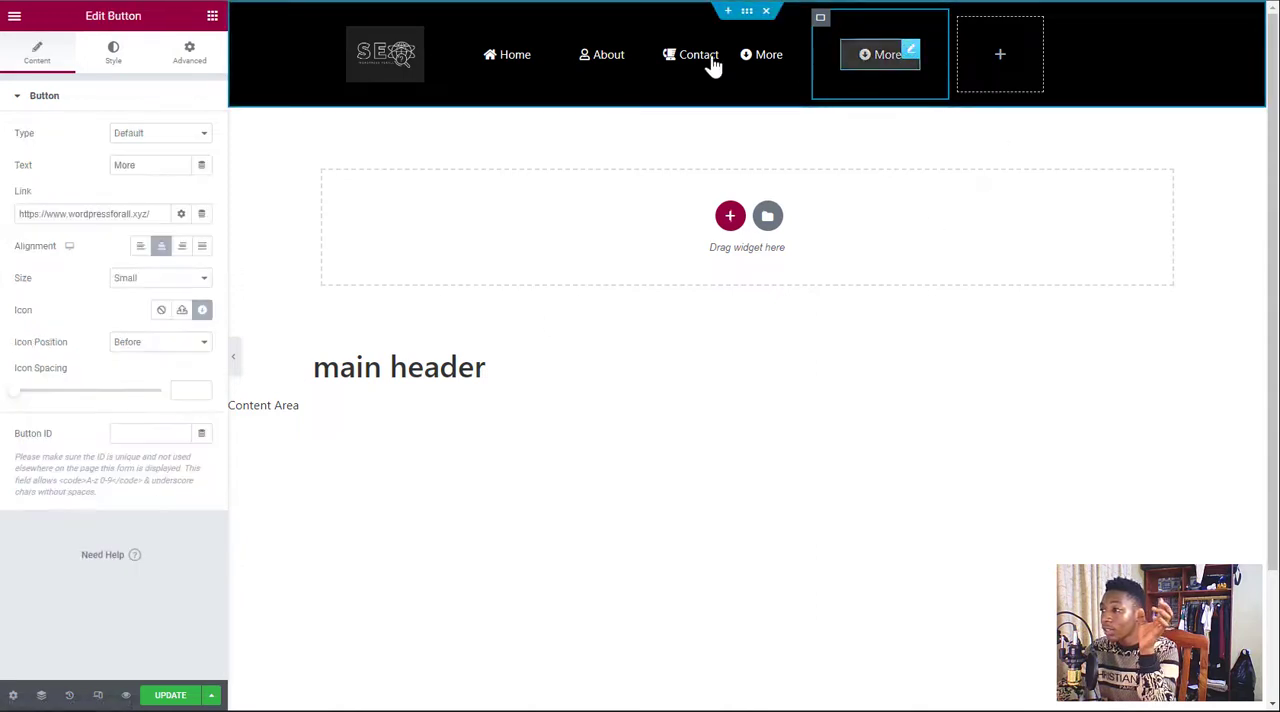
left_click_drag(149, 167, 104, 165)
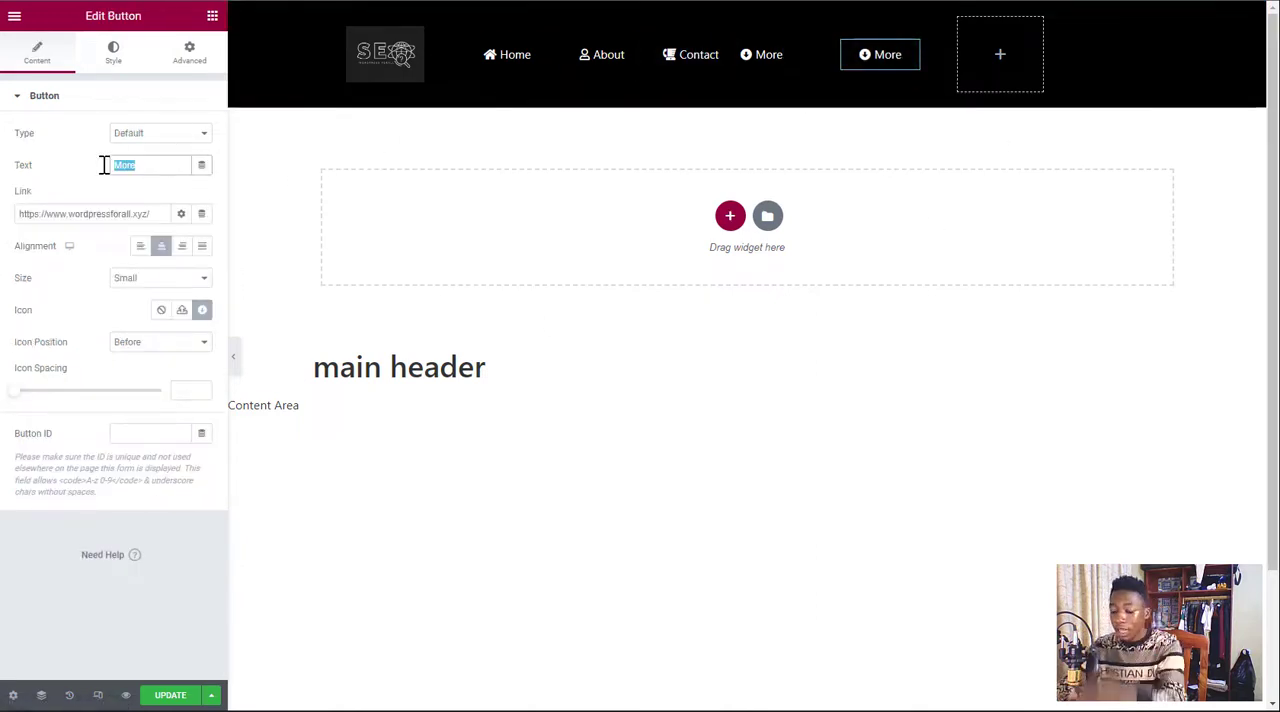
type("Sign ")
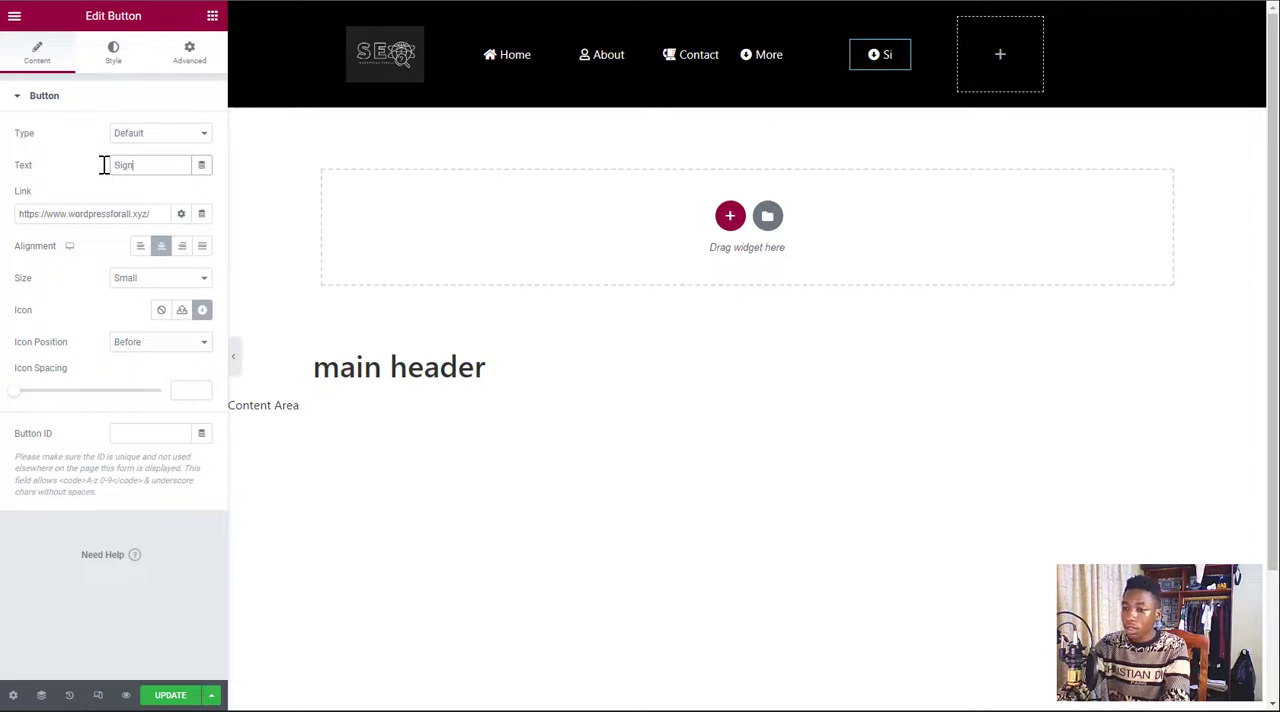
type("in")
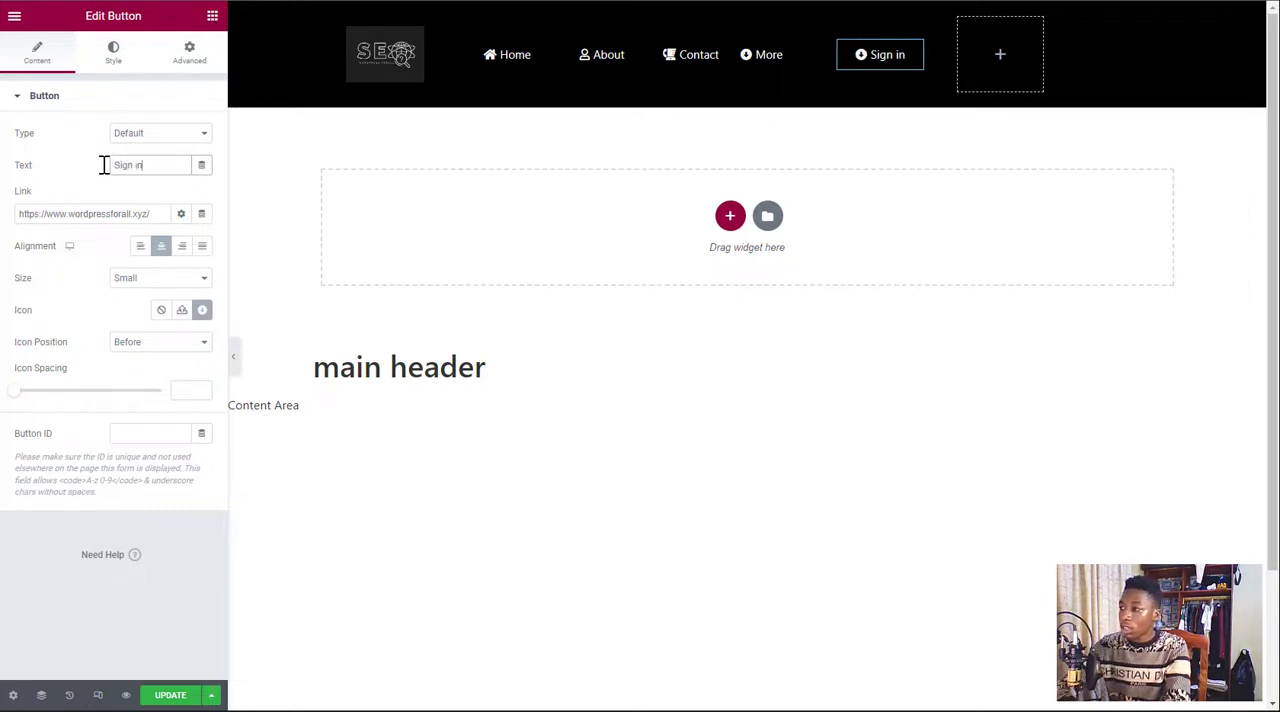
Replace the Sign in button's icon with the User alt icon from the icon library
left_click(203, 311)
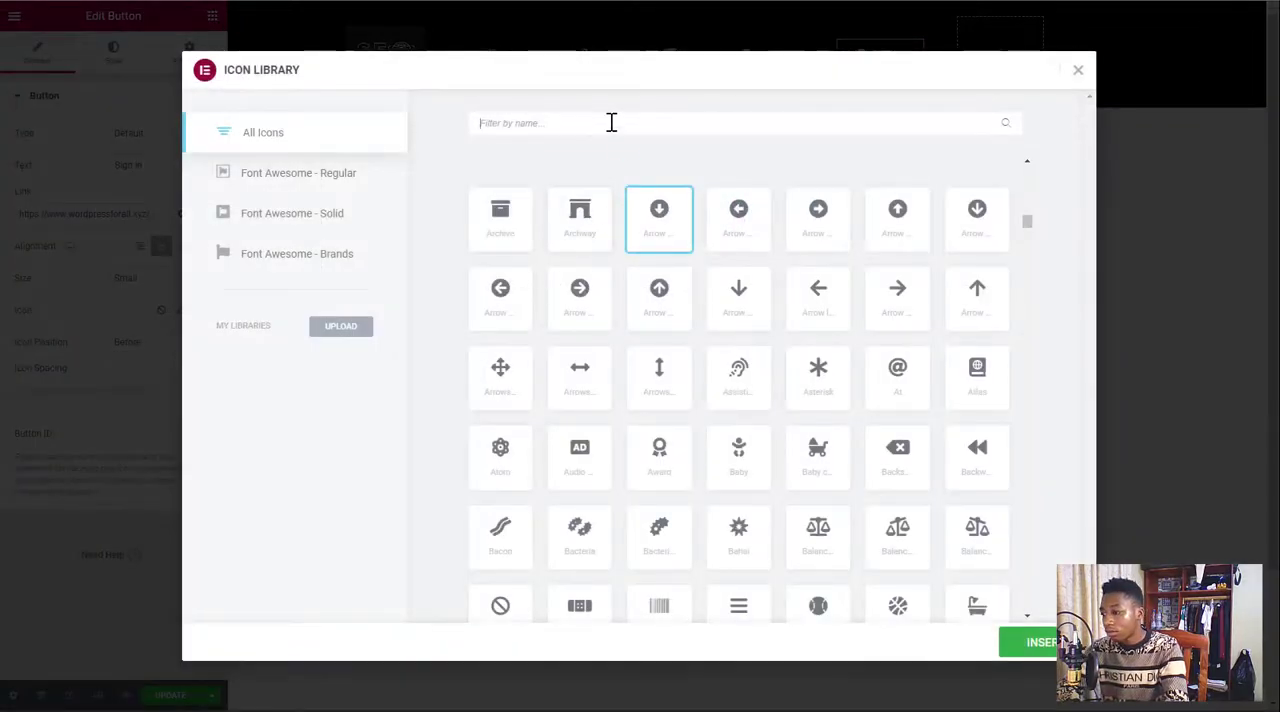
scroll(814, 314, "down", 10)
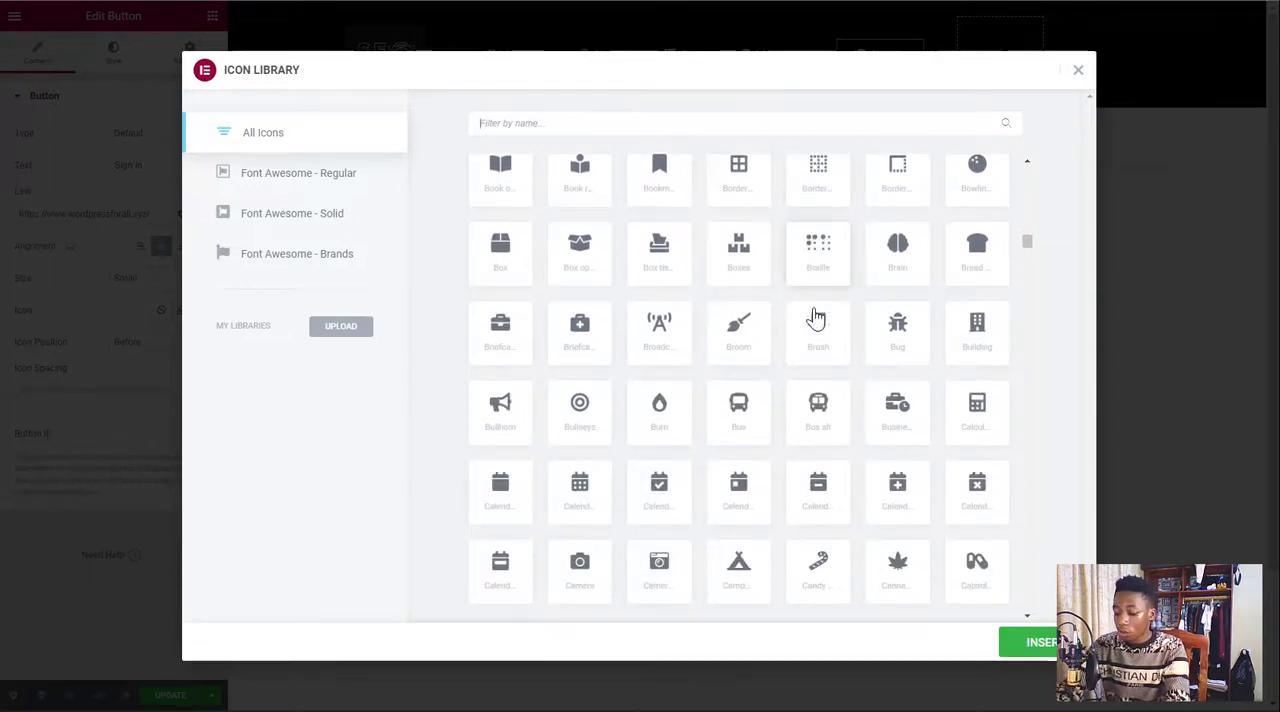
type("pro")
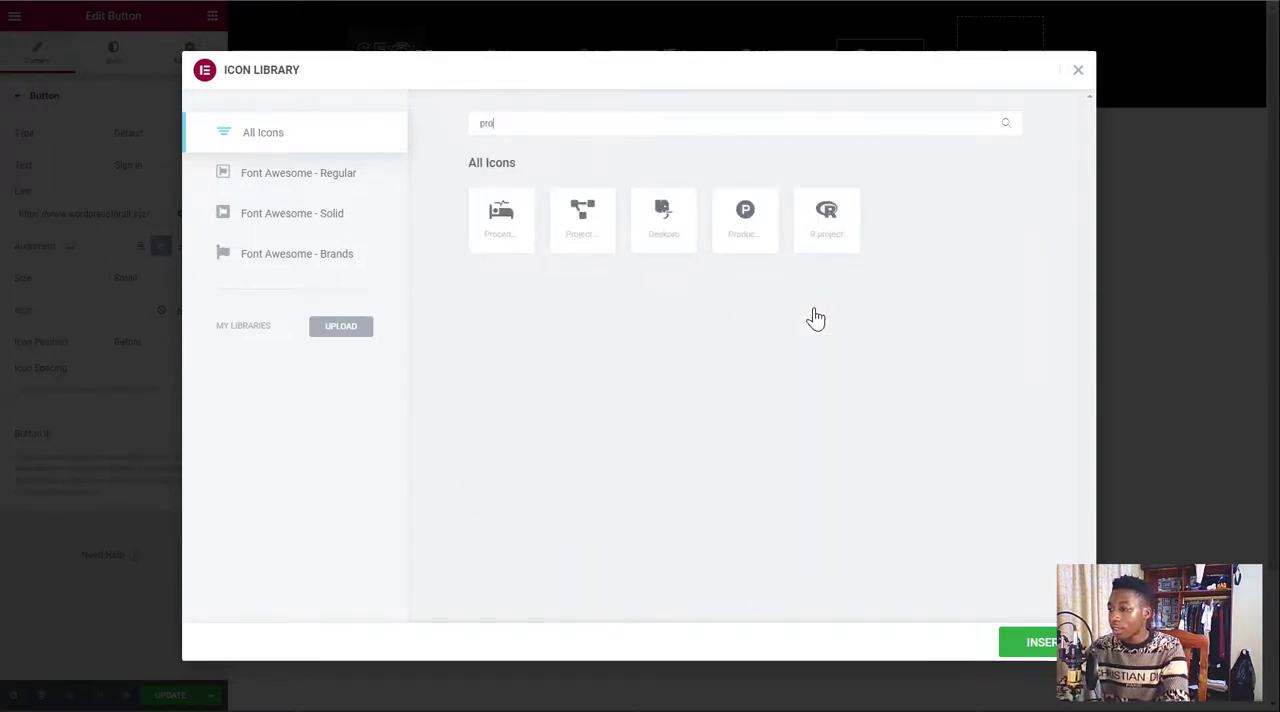
type("f")
key("BackSpace")
key("BackSpace")
key("BackSpace")
key("BackSpace")
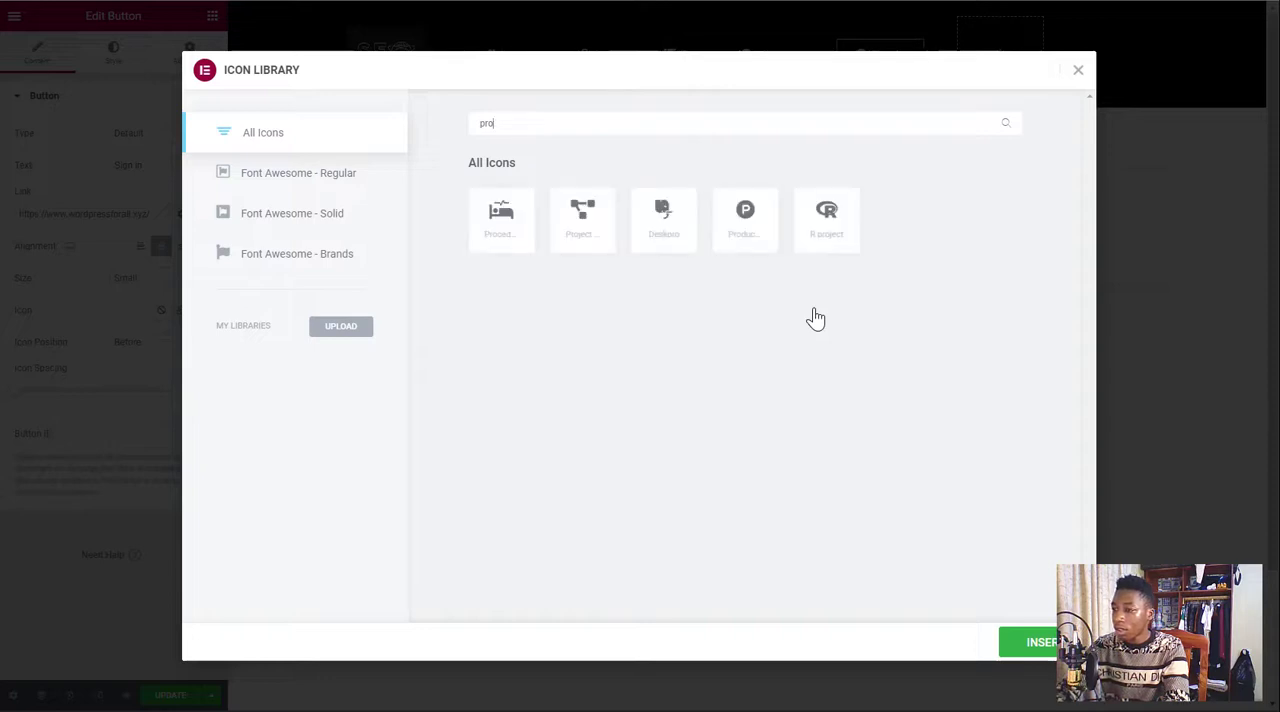
type("user")
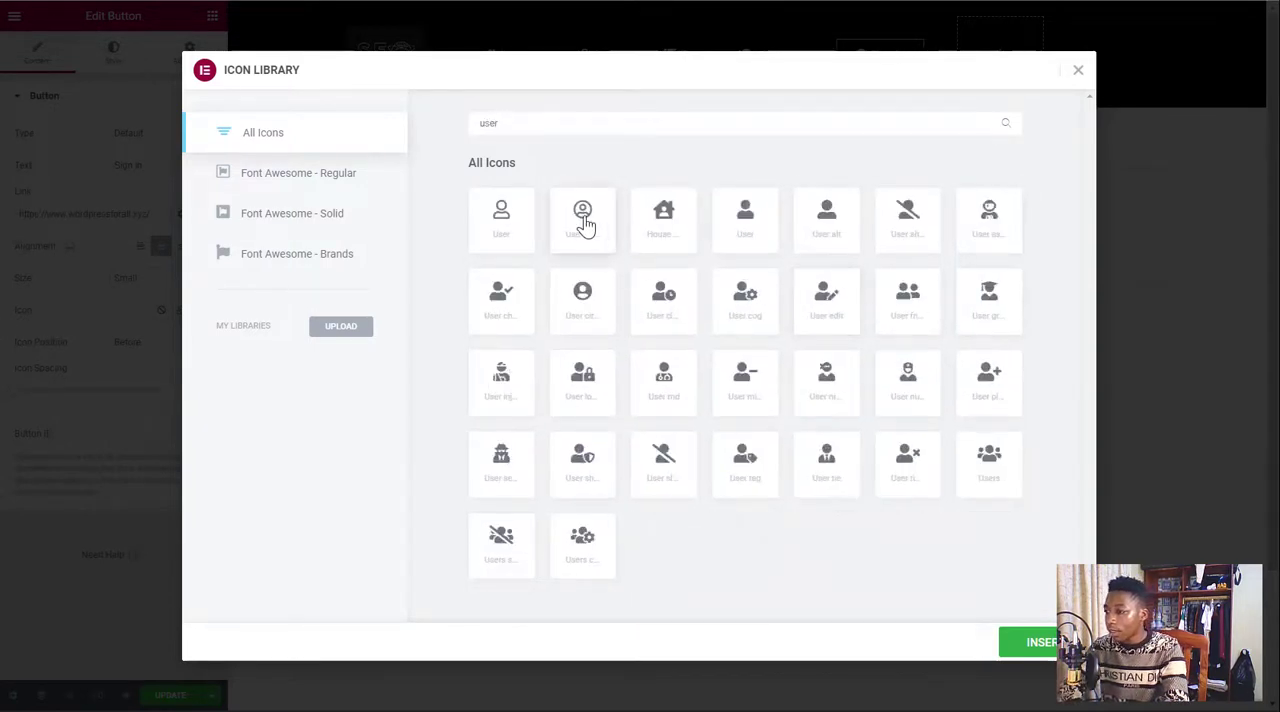
left_click(829, 220)
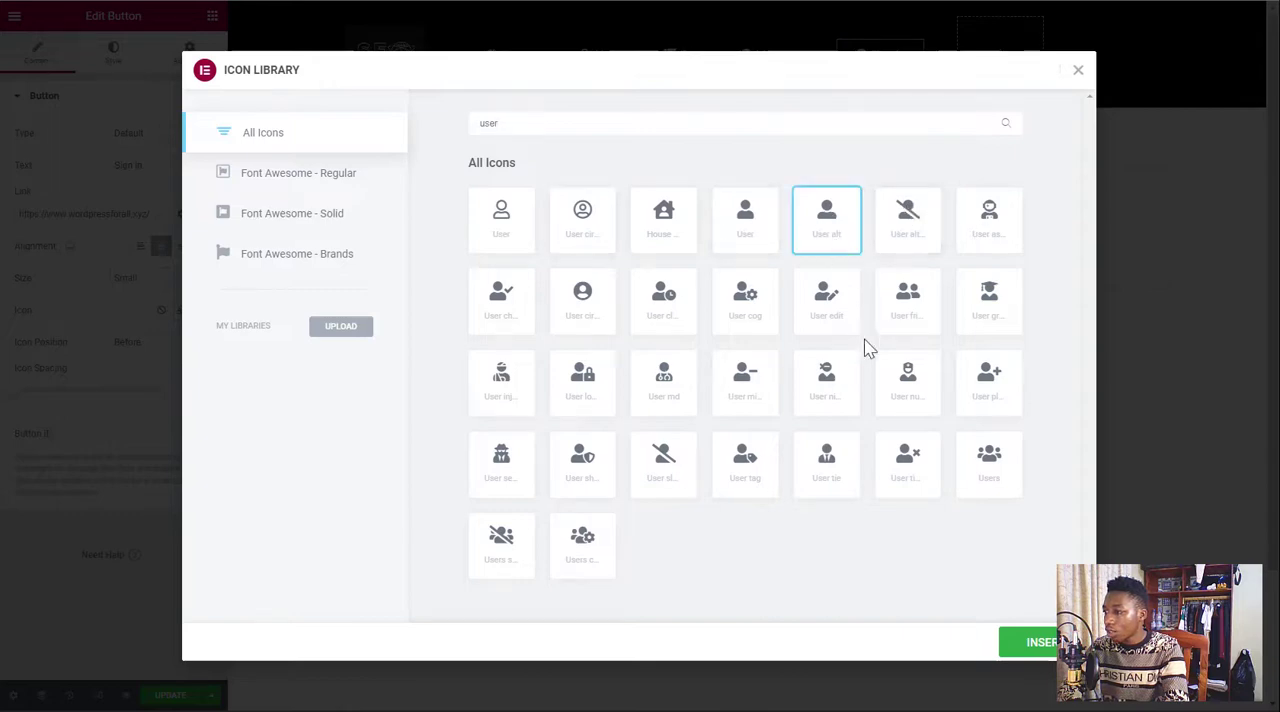
left_click(1040, 640)
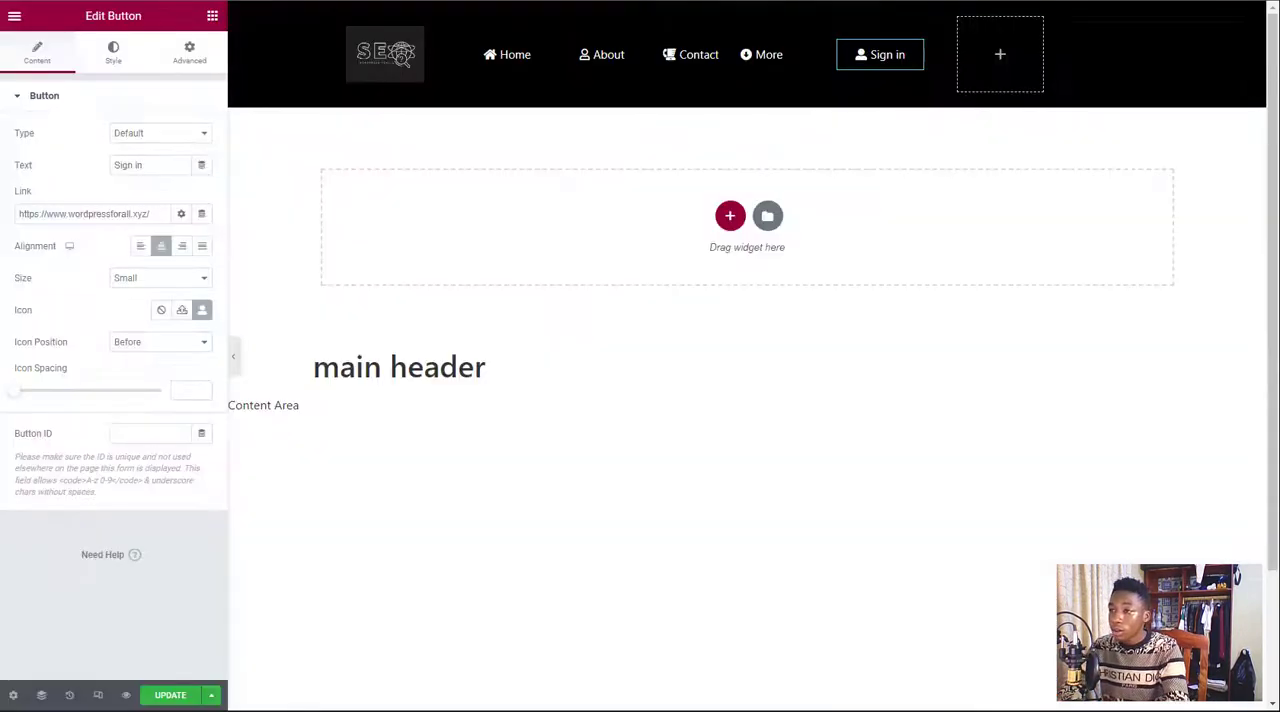
Duplicate the Sign in button into the empty container beside it and set that container's Justify Content to Center
right_click(913, 49)
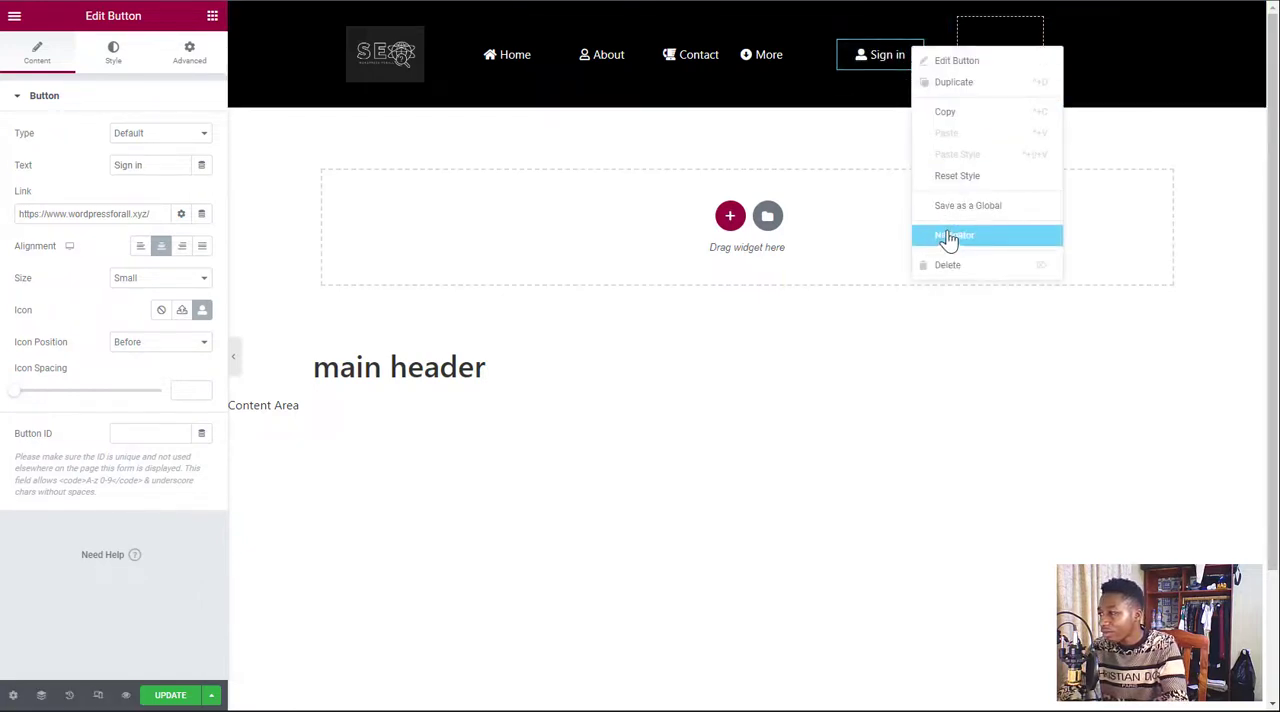
left_click(966, 85)
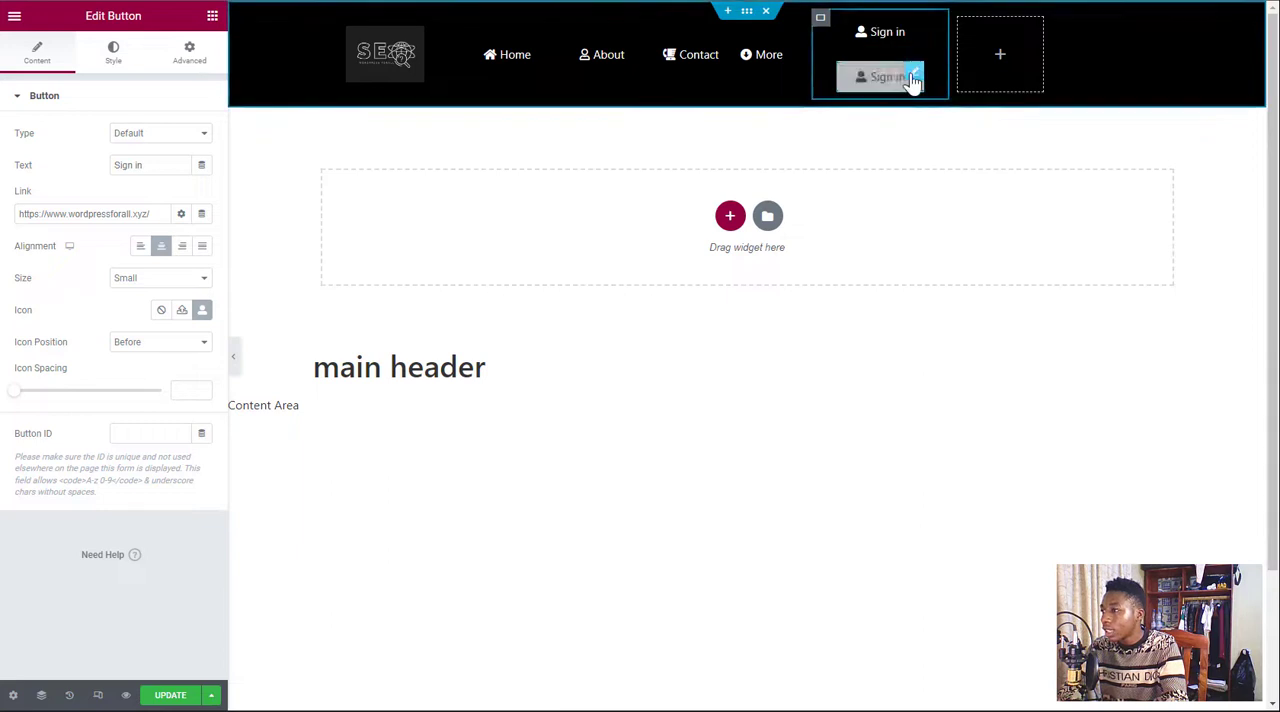
left_click_drag(913, 80, 1020, 49)
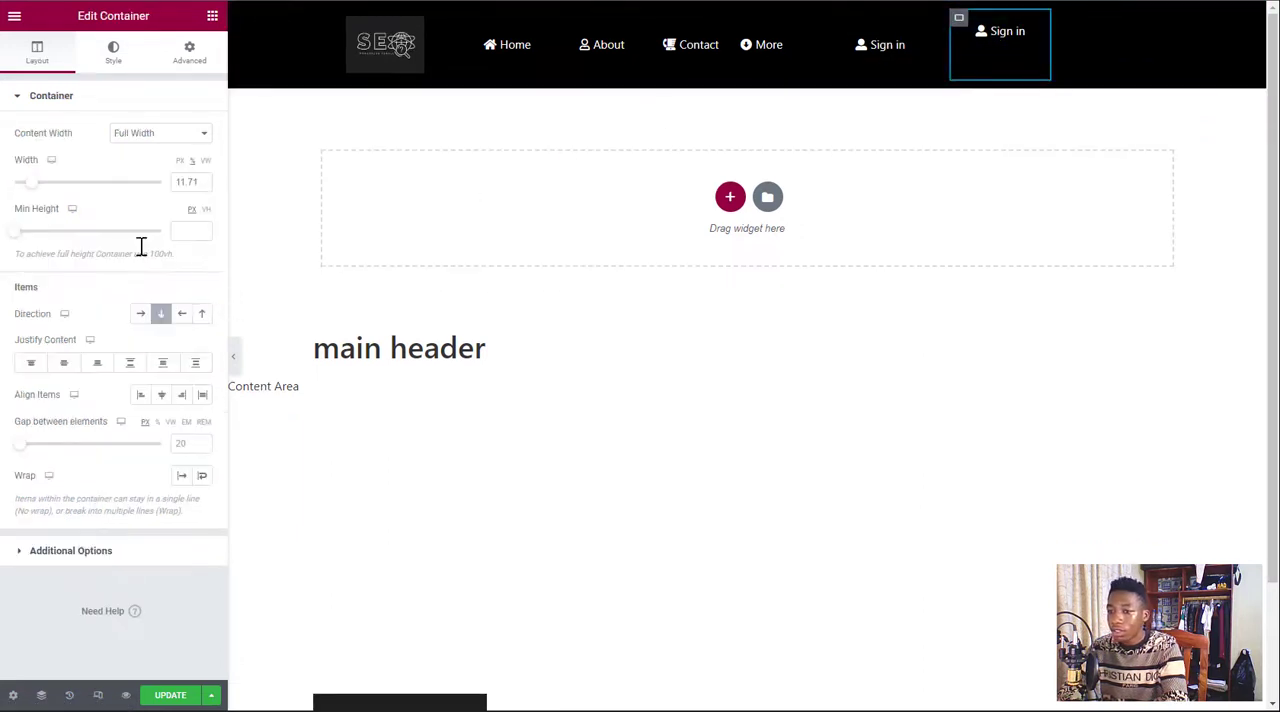
left_click(63, 362)
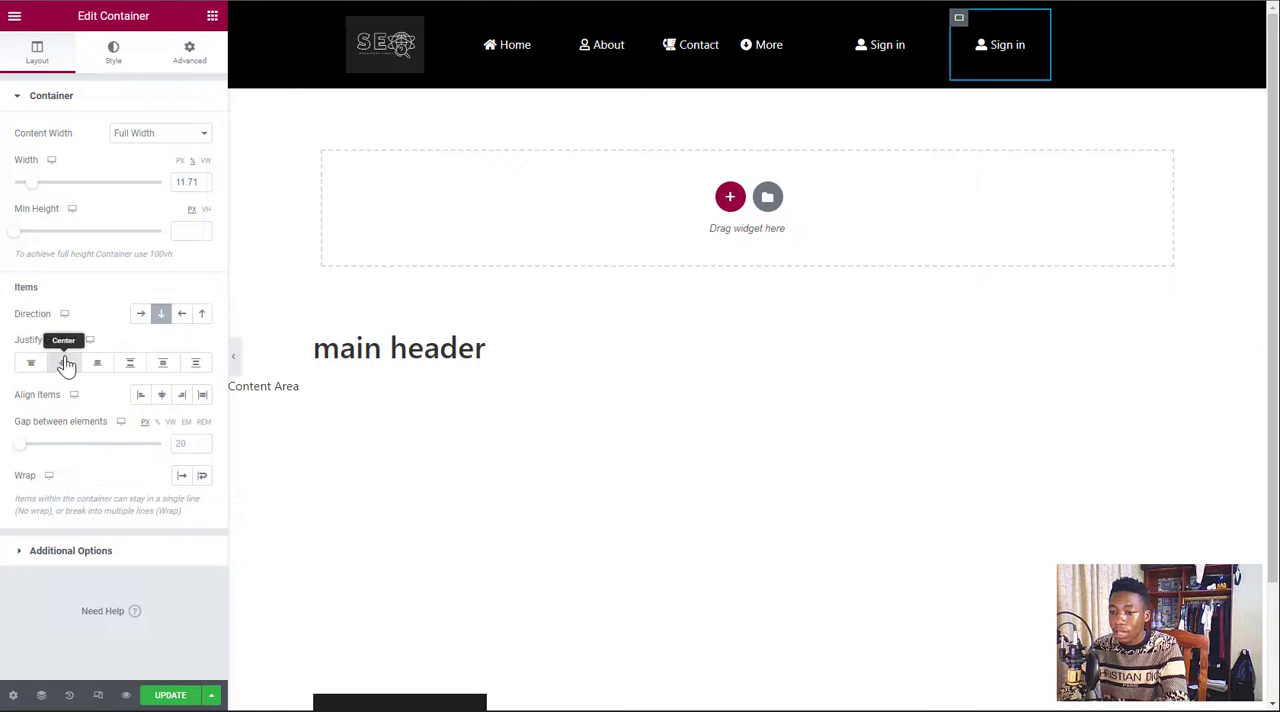
Change the copied Sign in button's text to Sign up and remove its icon
left_click(1034, 50)
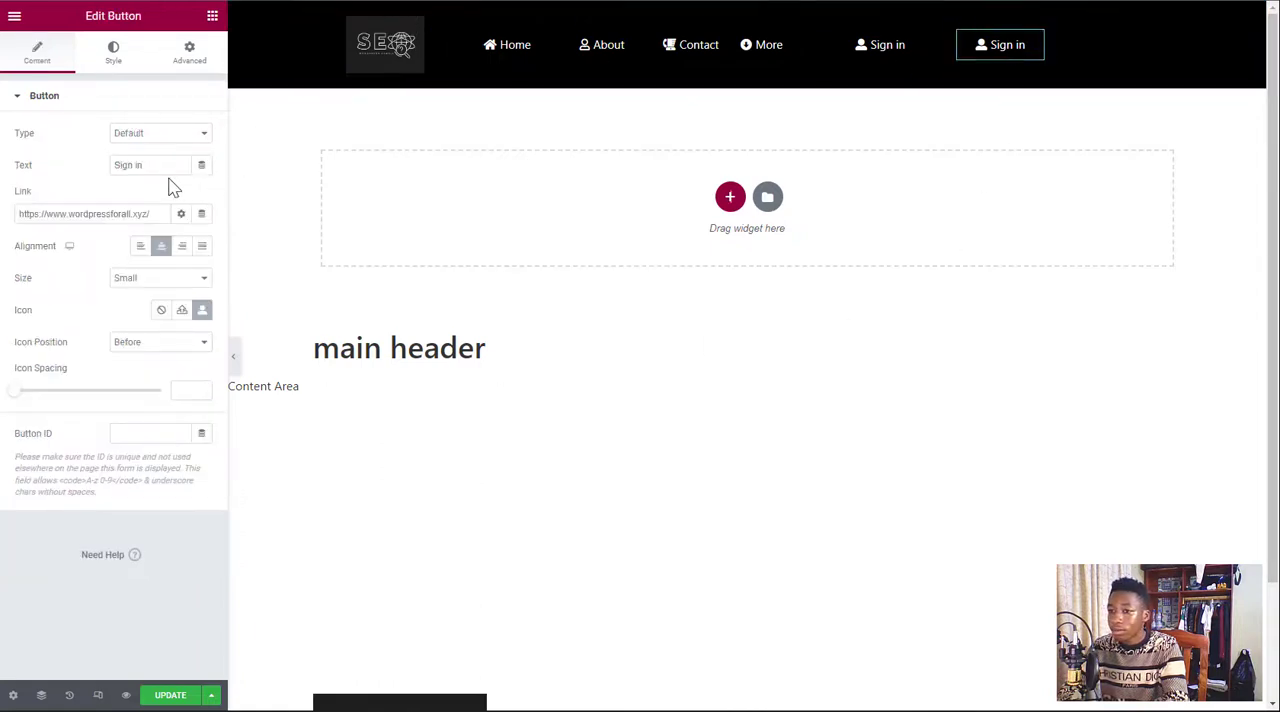
left_click_drag(150, 166, 104, 172)
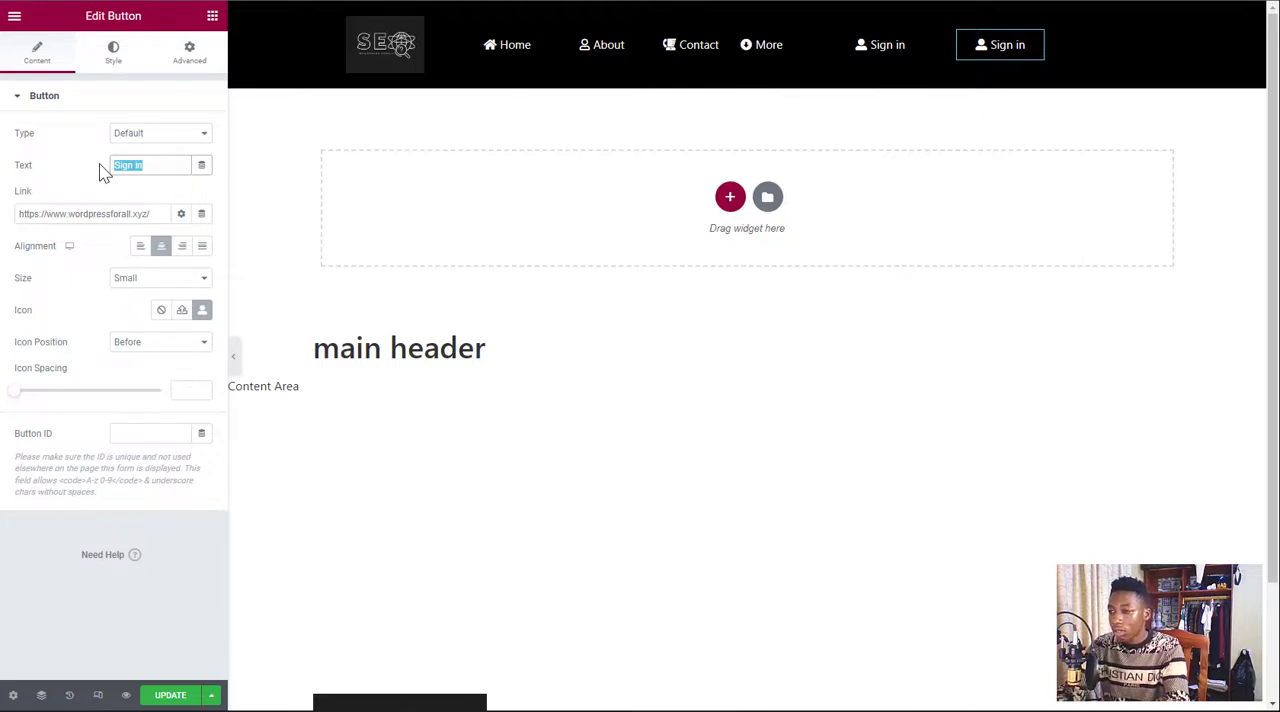
type("Cr")
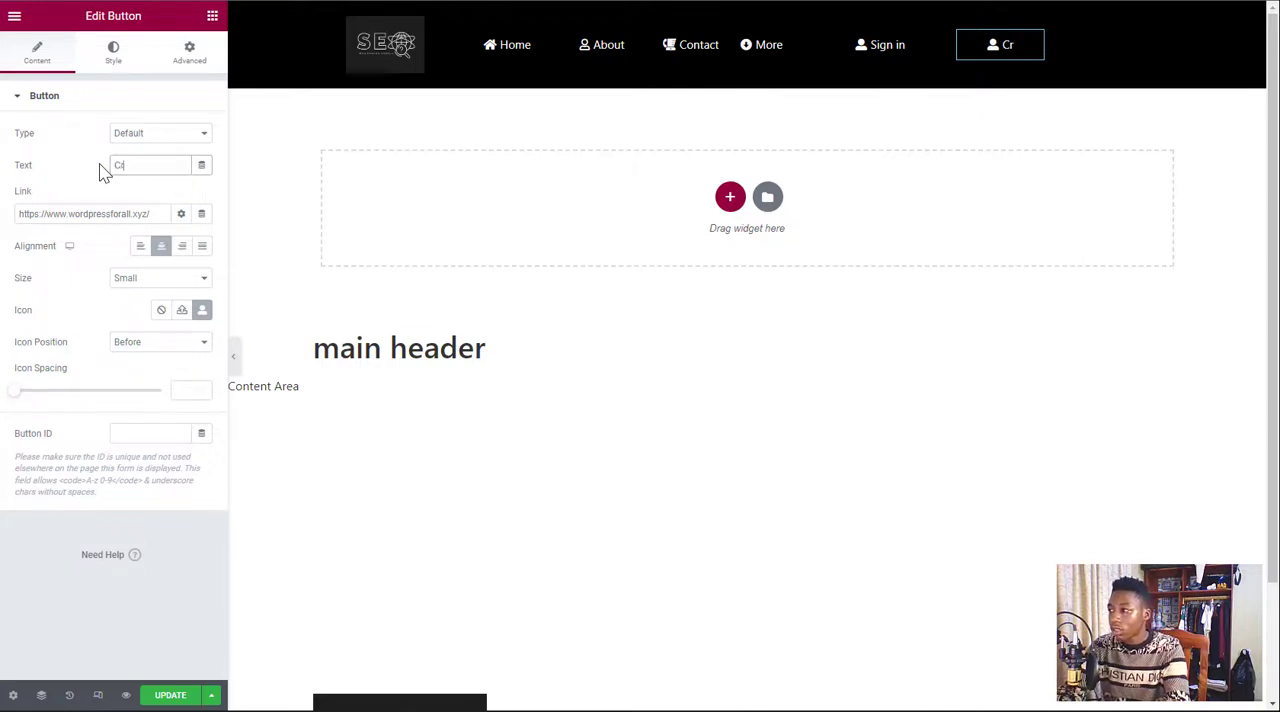
type("eate")
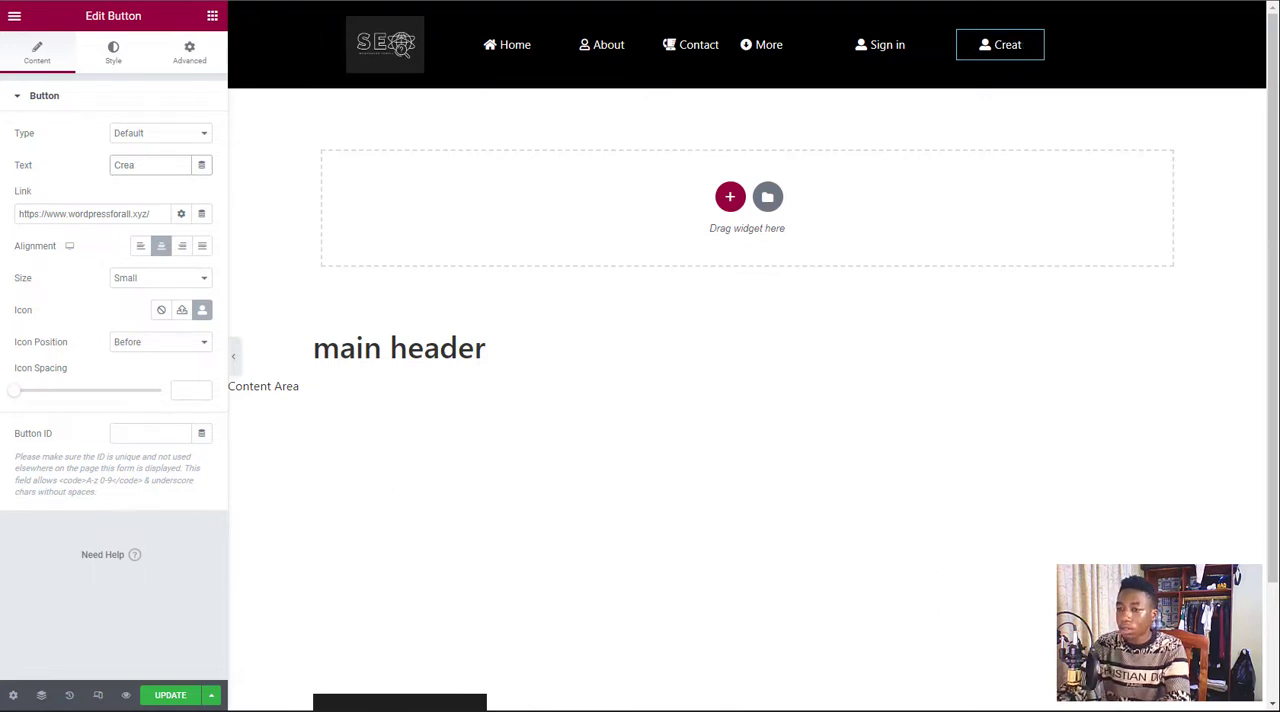
key("BackSpace")
key("BackSpace")
key("BackSpace")
key("BackSpace")
type("S")
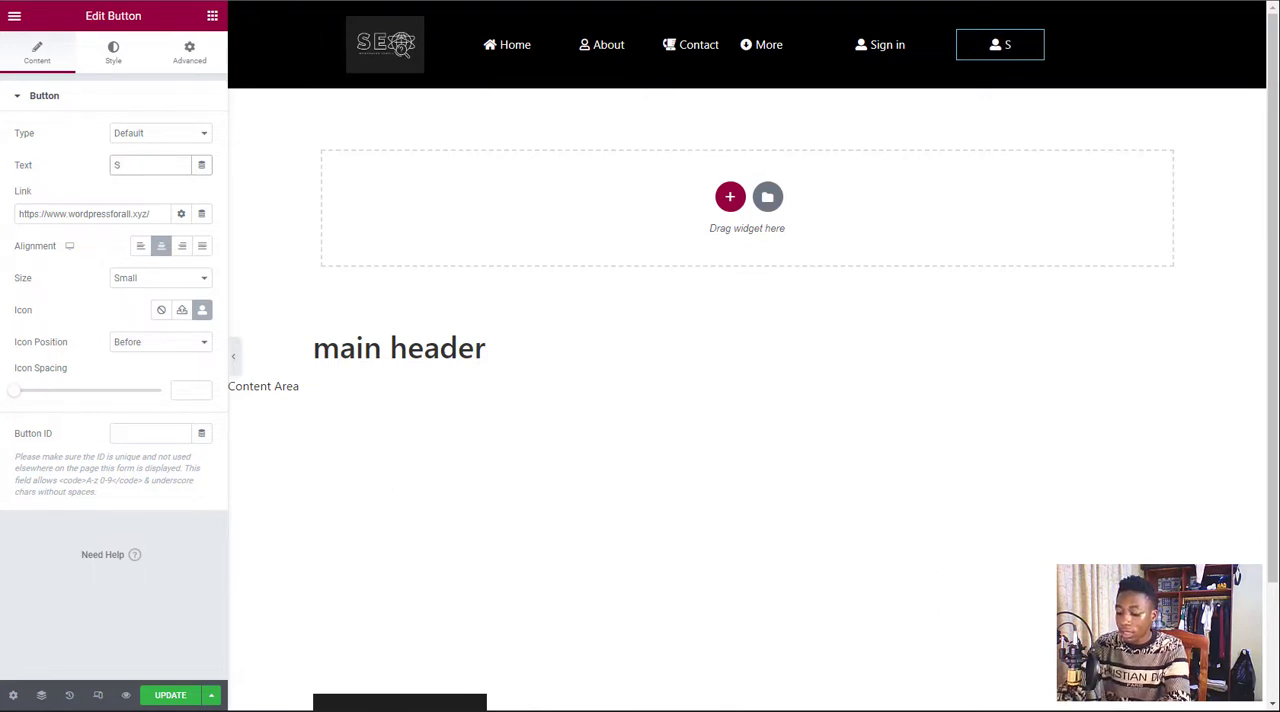
type("ign up")
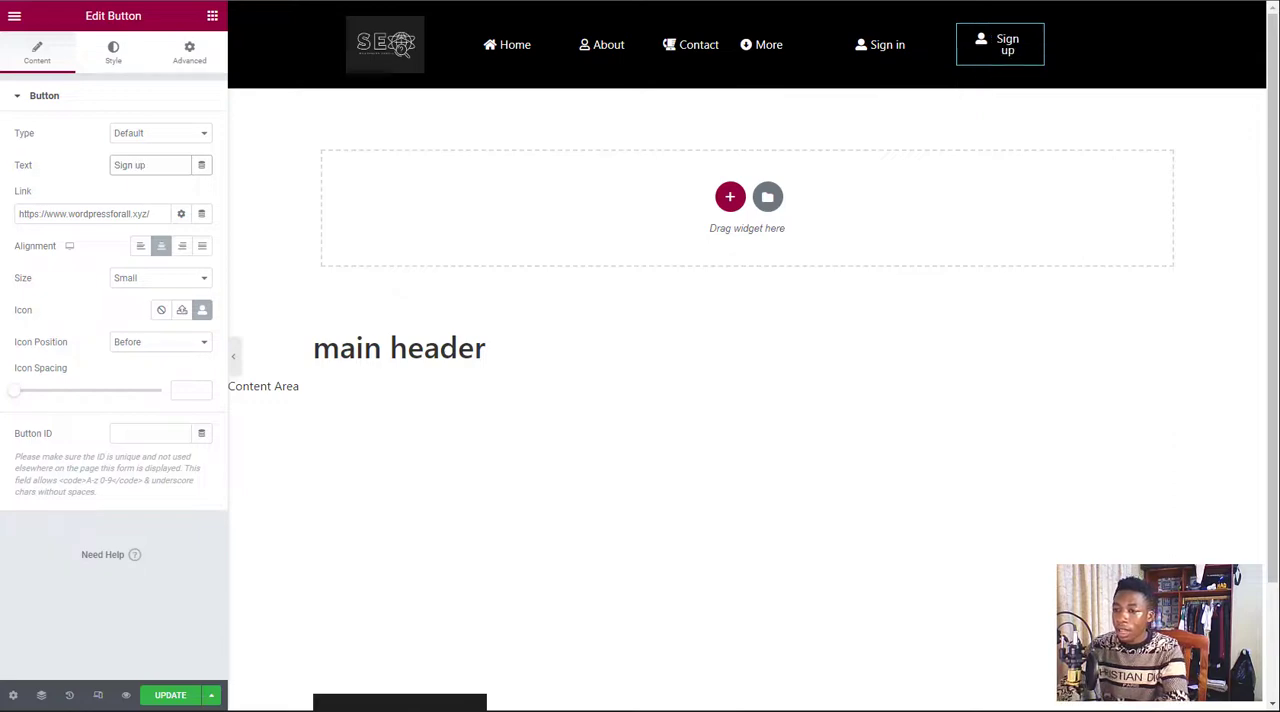
left_click(202, 310)
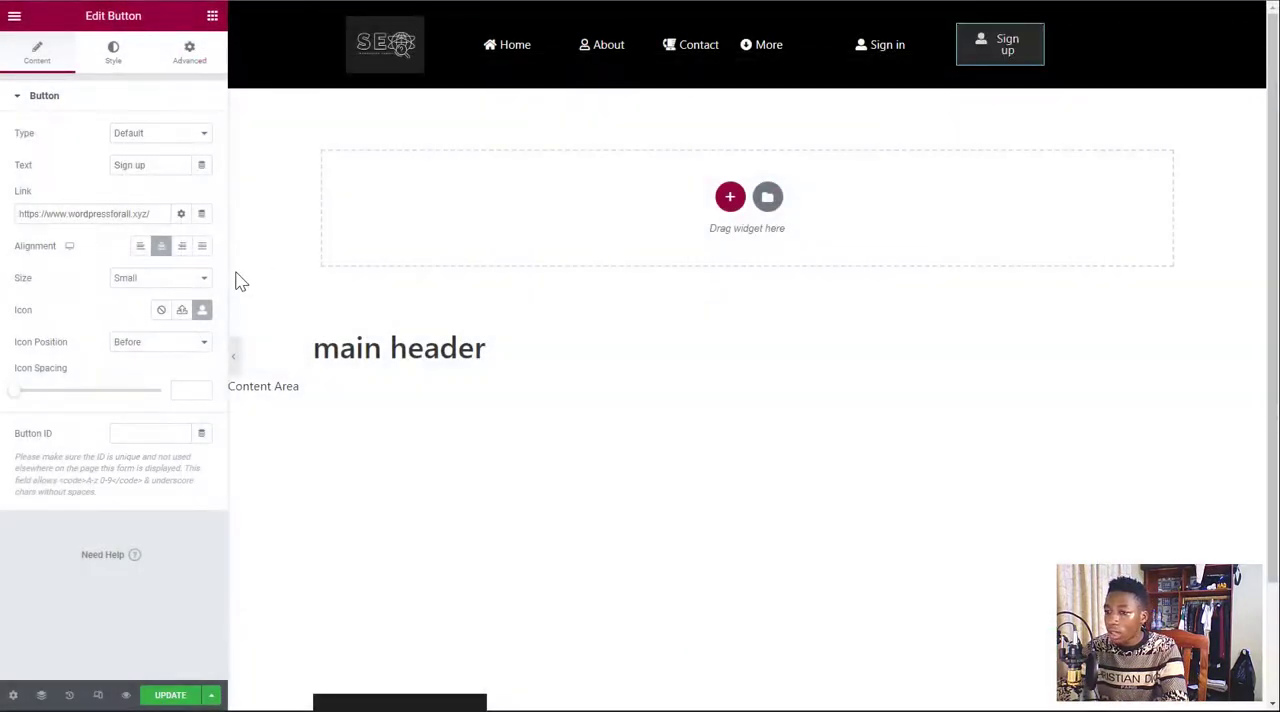
left_click(158, 314)
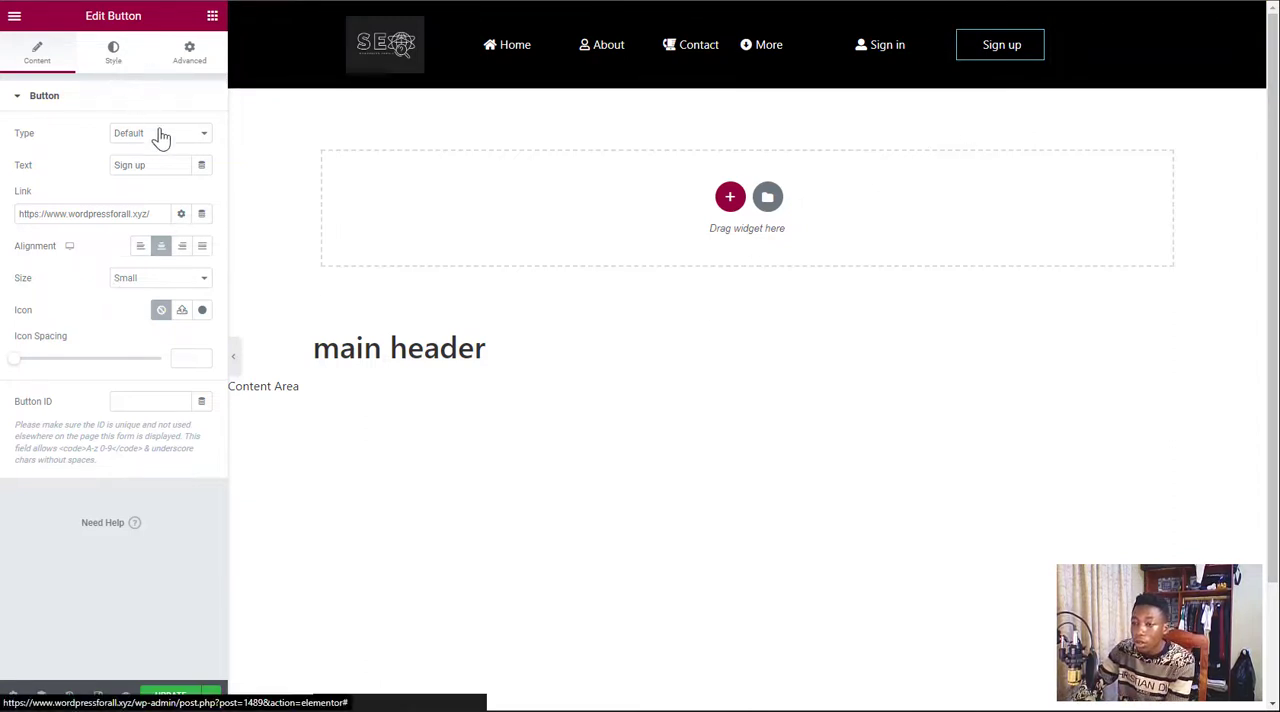
Set the Sign up button's background color to the global Primary color
left_click(113, 55)
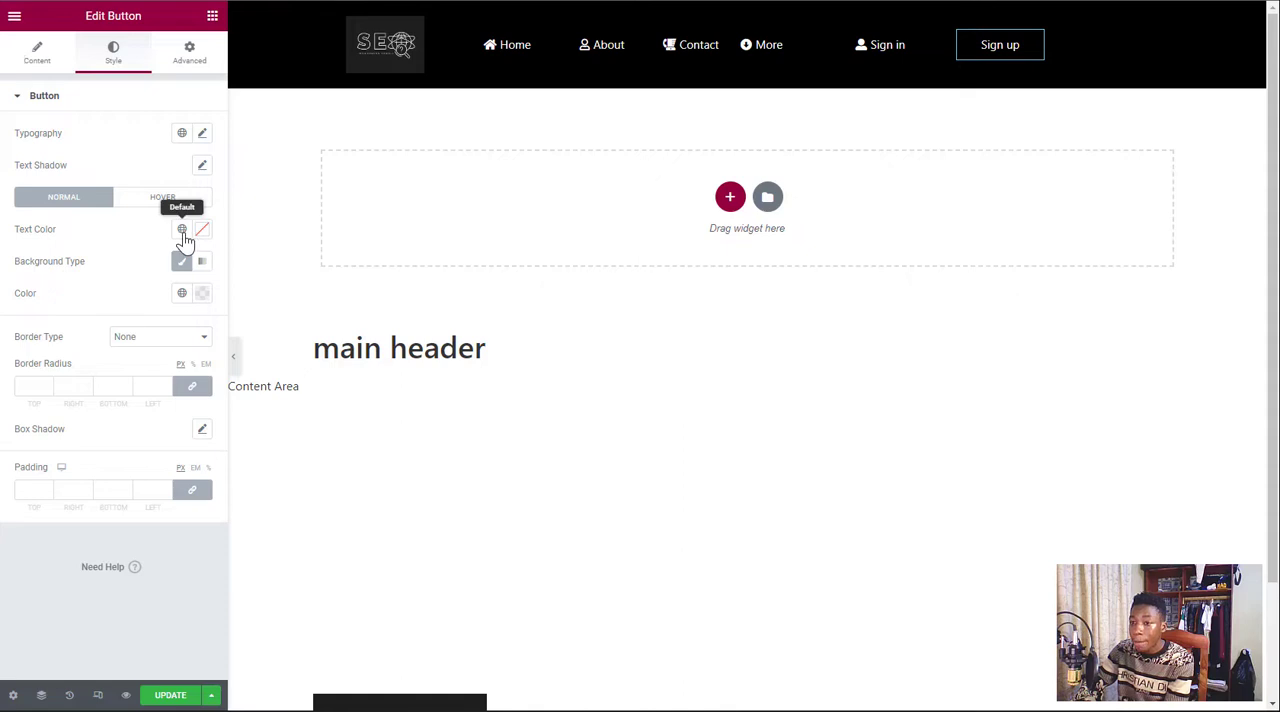
left_click(182, 294)
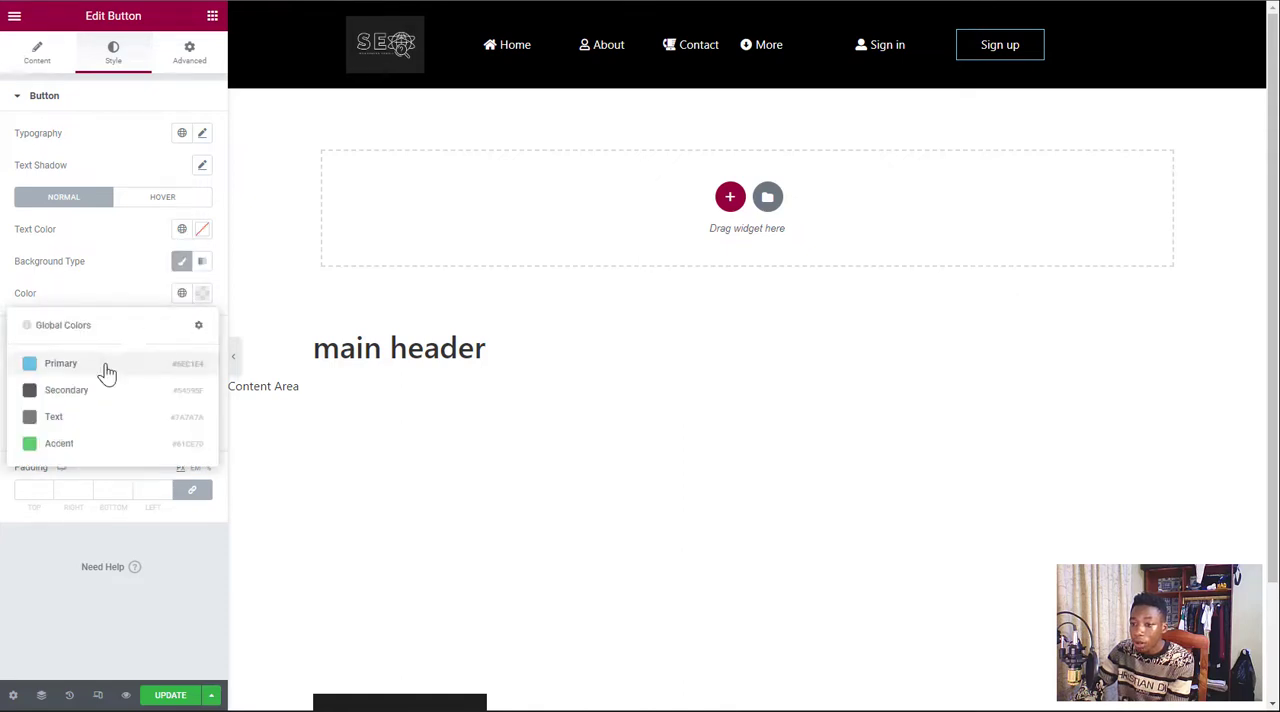
left_click(70, 365)
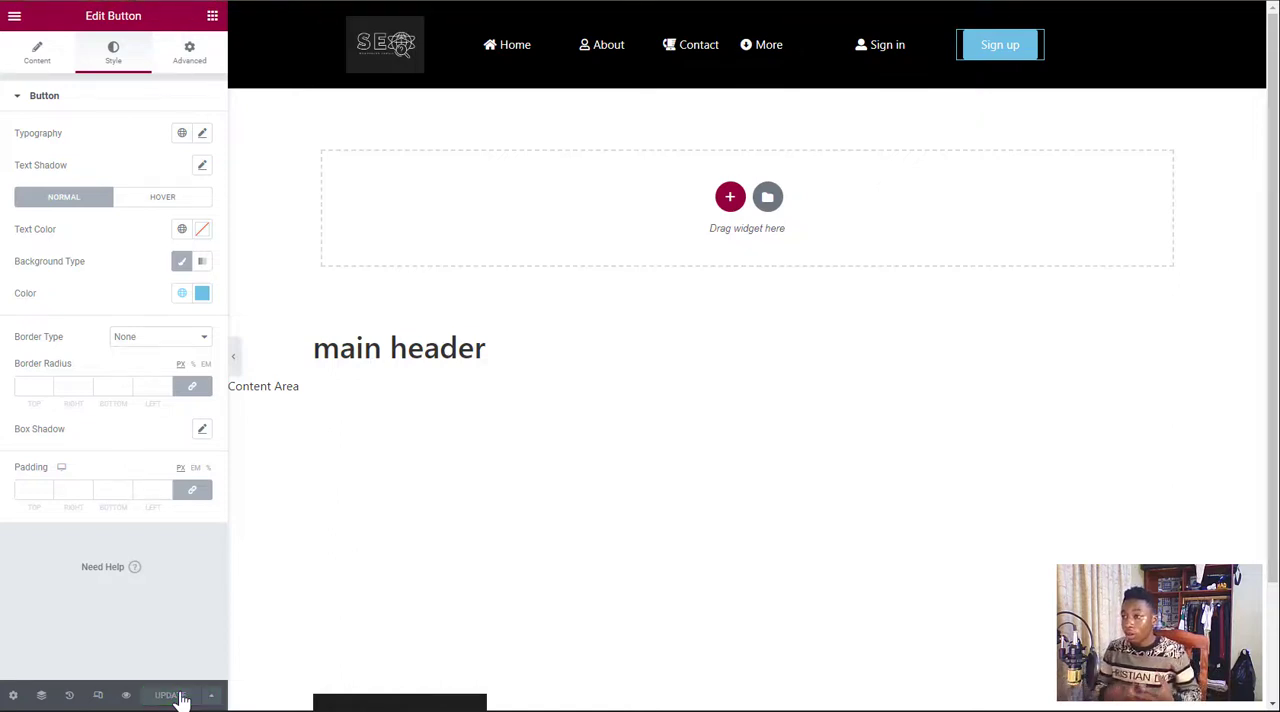
Switch to the live About Us page, reload it and look over the page with the new header
left_click(605, 45)
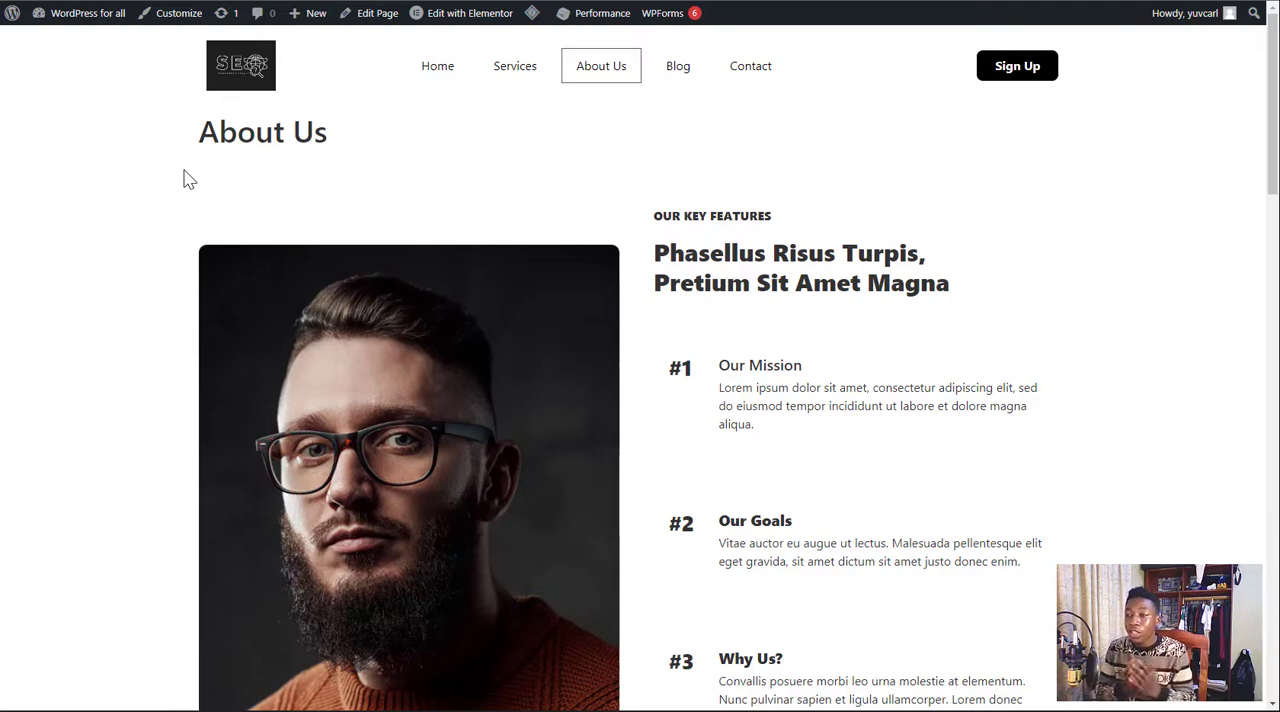
key("F5")
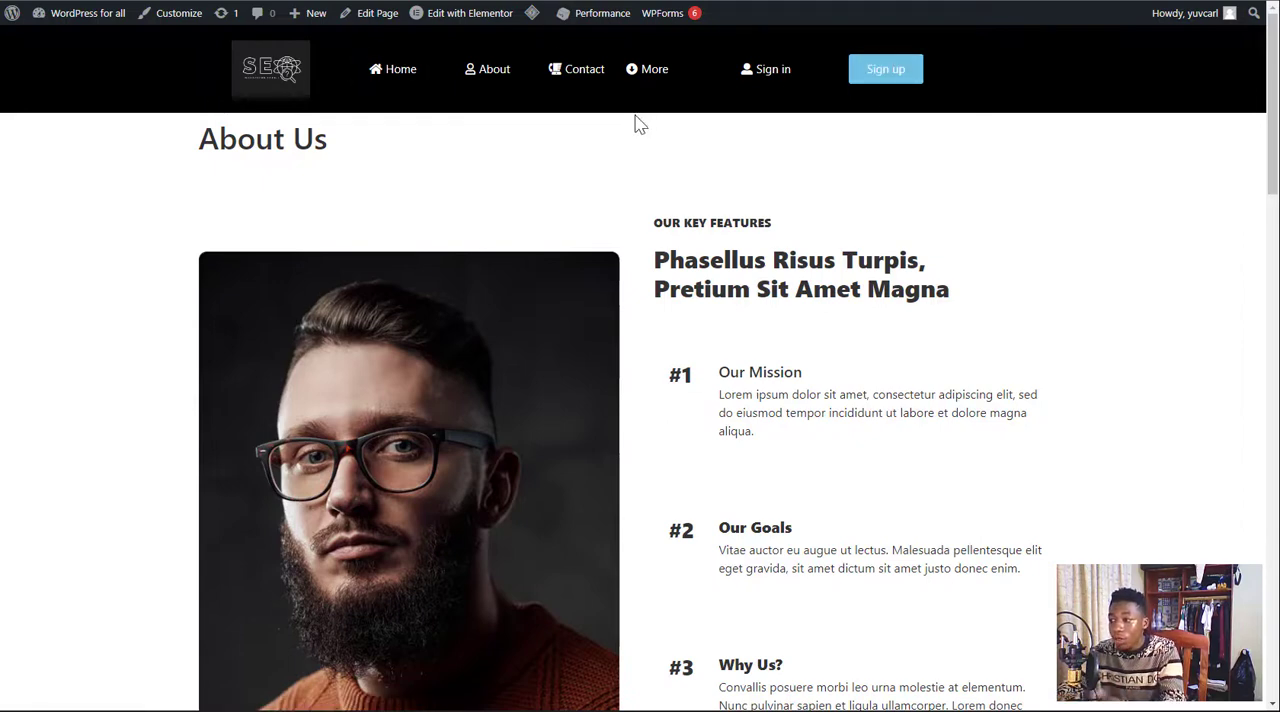
scroll(906, 192, "down", 15)
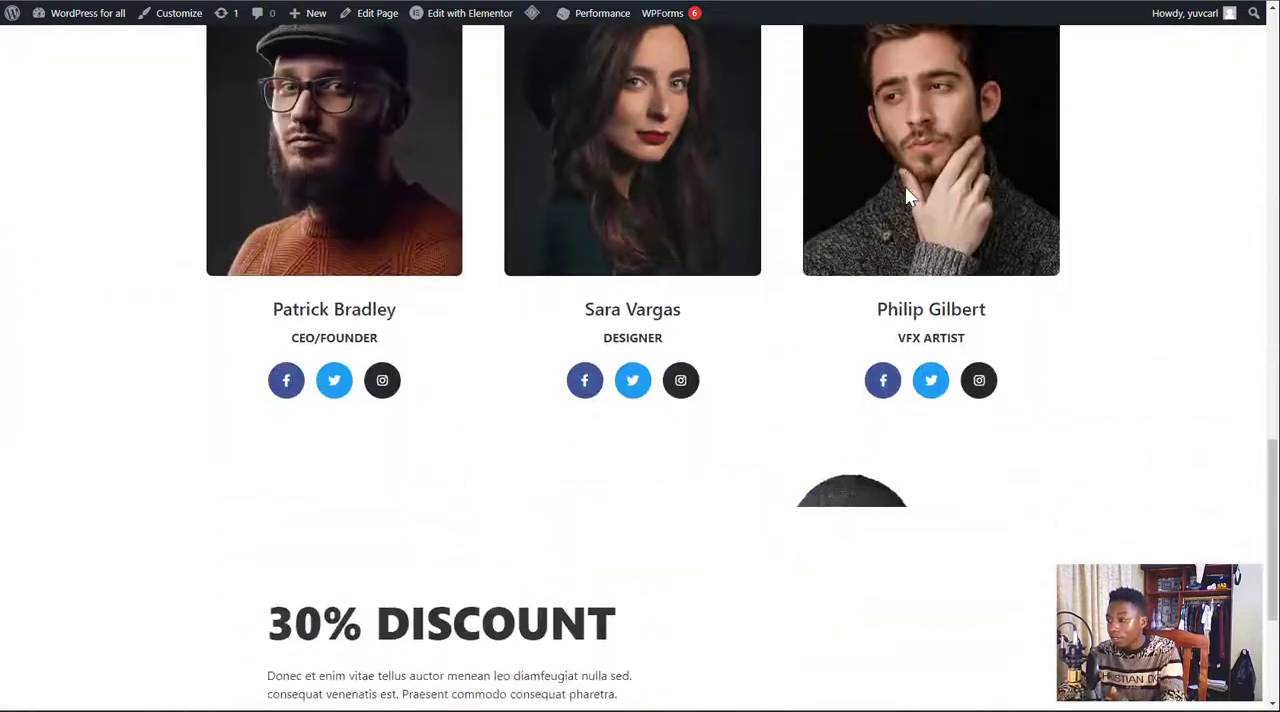
scroll(906, 192, "up", 10)
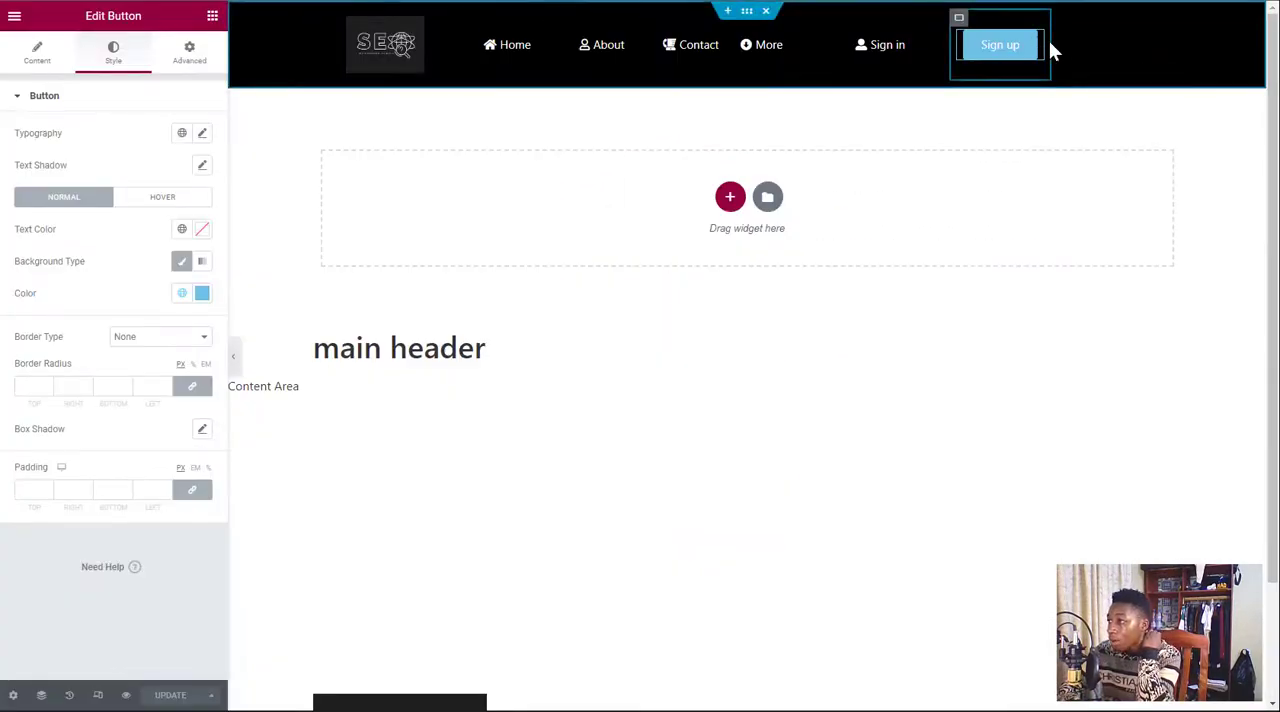
Widen the Sign in container to about 20% and the Sign up container to about 21%
left_click_drag(1050, 48, 1175, 50)
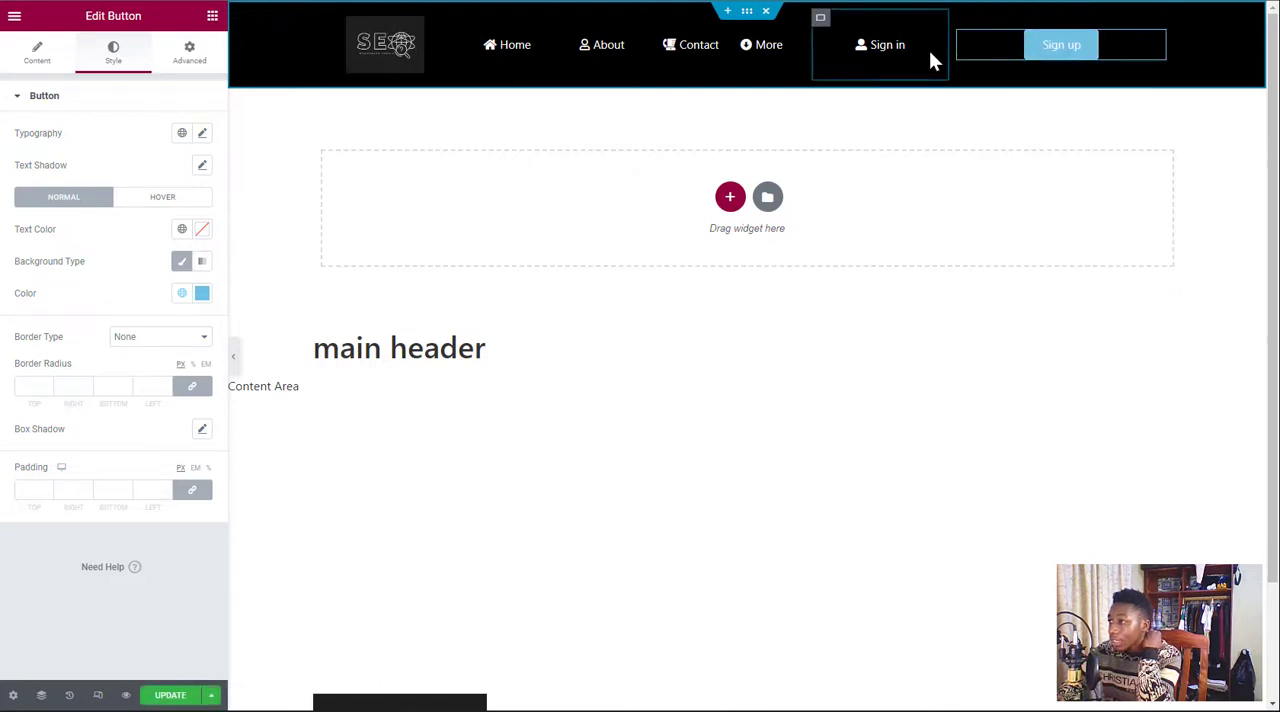
left_click_drag(947, 43, 1040, 50)
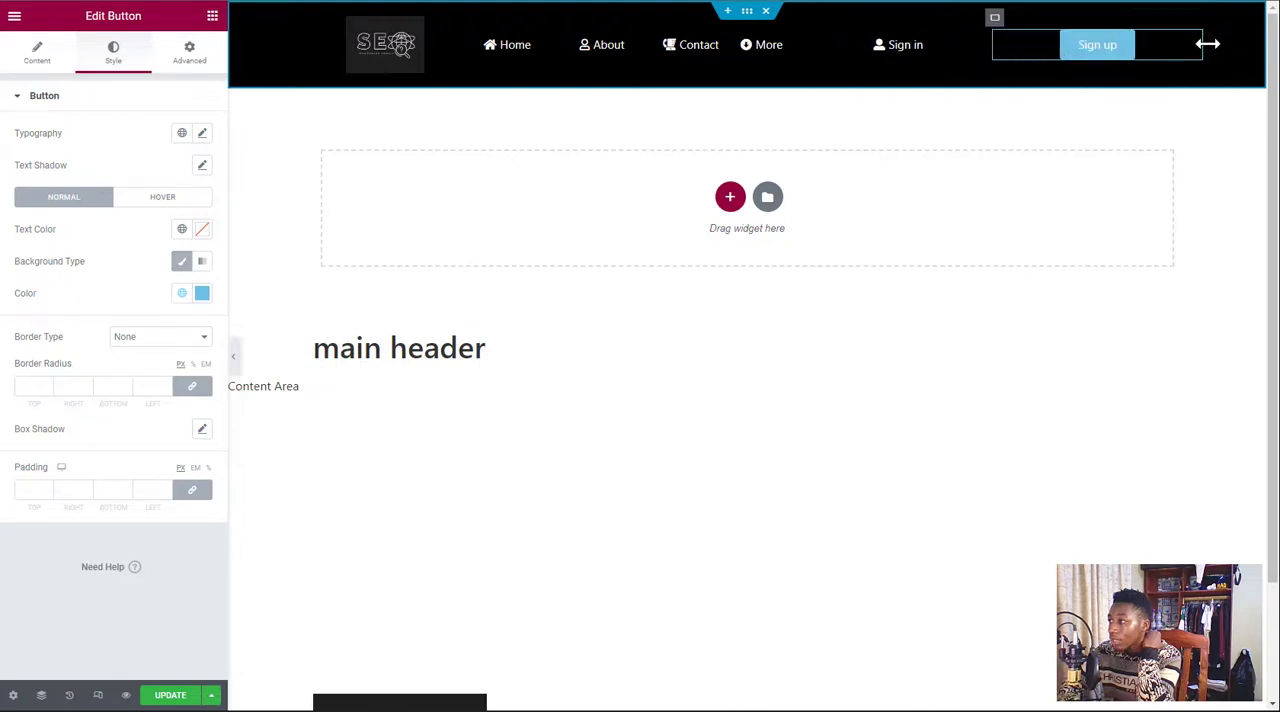
left_click_drag(1203, 43, 1183, 57)
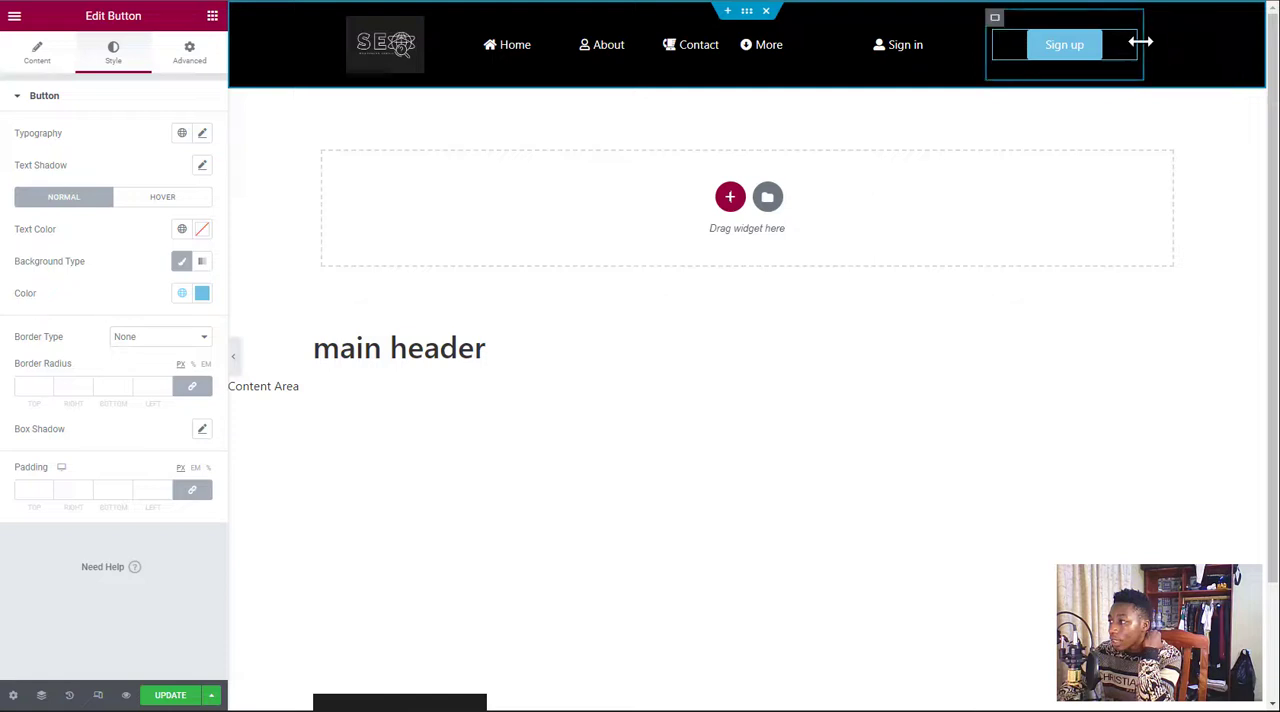
mouse_move(1141, 42)
left_mouse_down()
mouse_move(1193, 48)
mouse_move(1158, 50)
left_mouse_up()
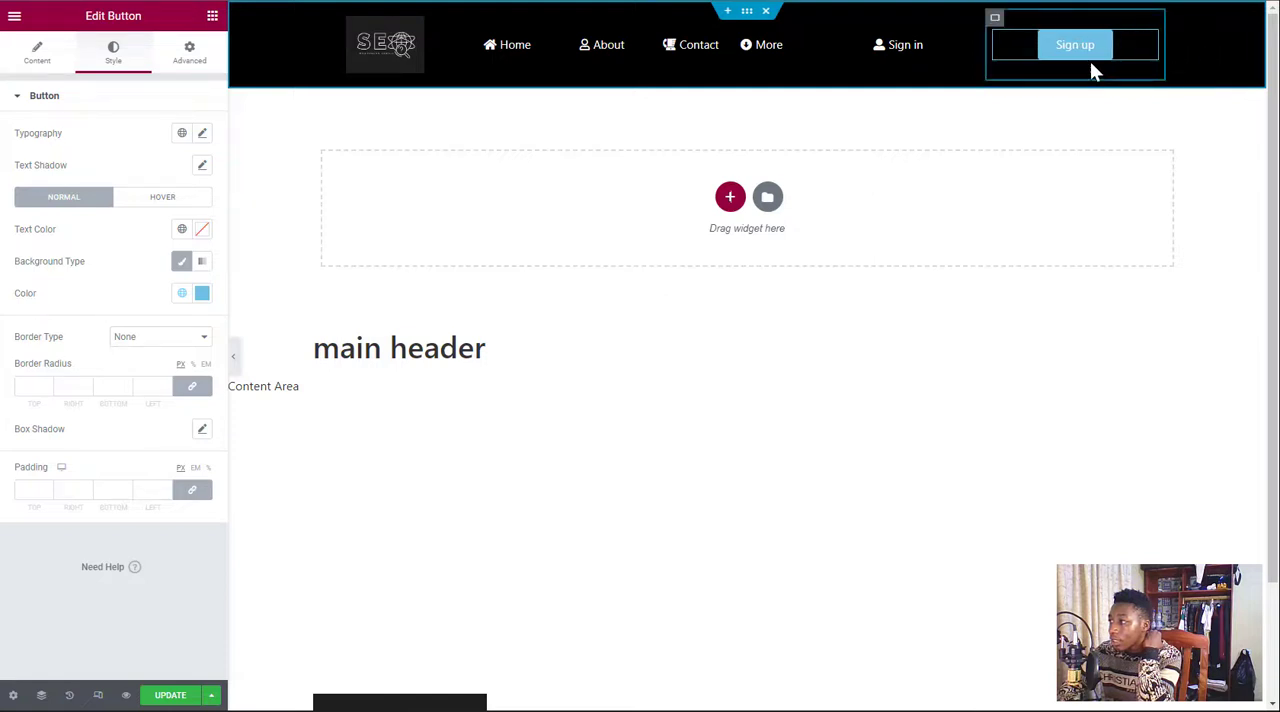
Set Align Items to End for both the Sign up and Sign in containers
left_click(995, 20)
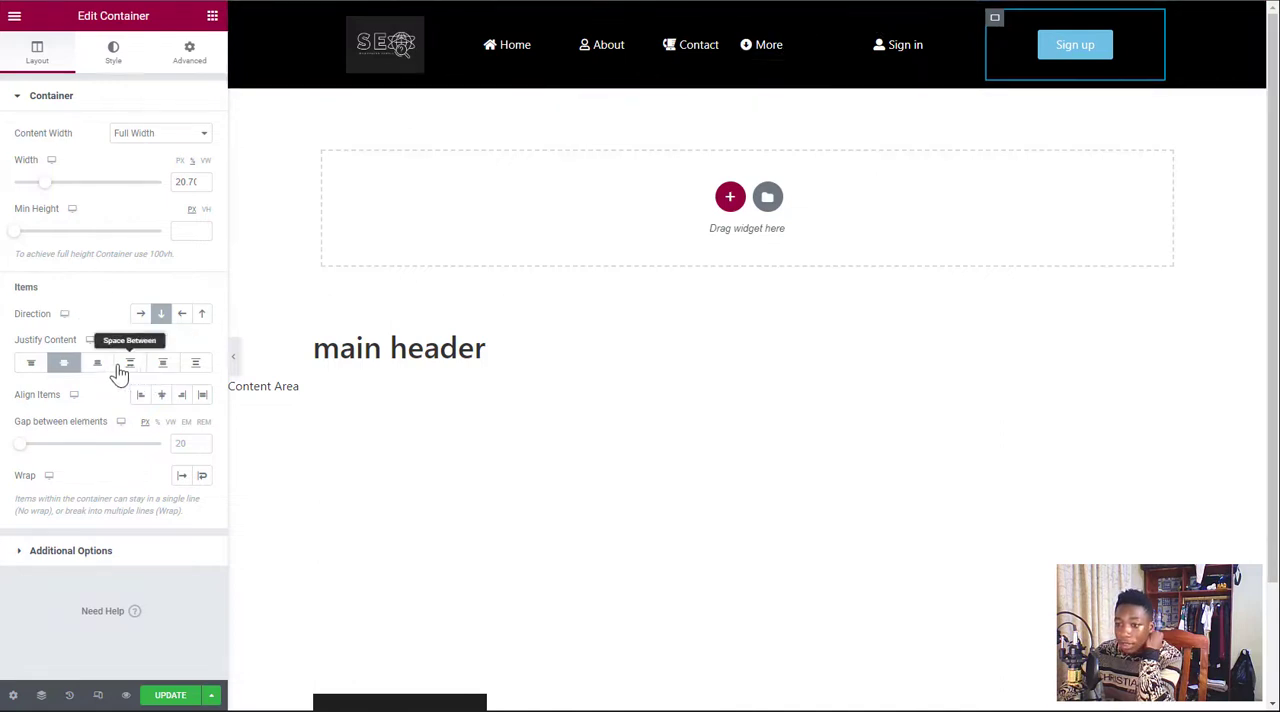
left_click(180, 400)
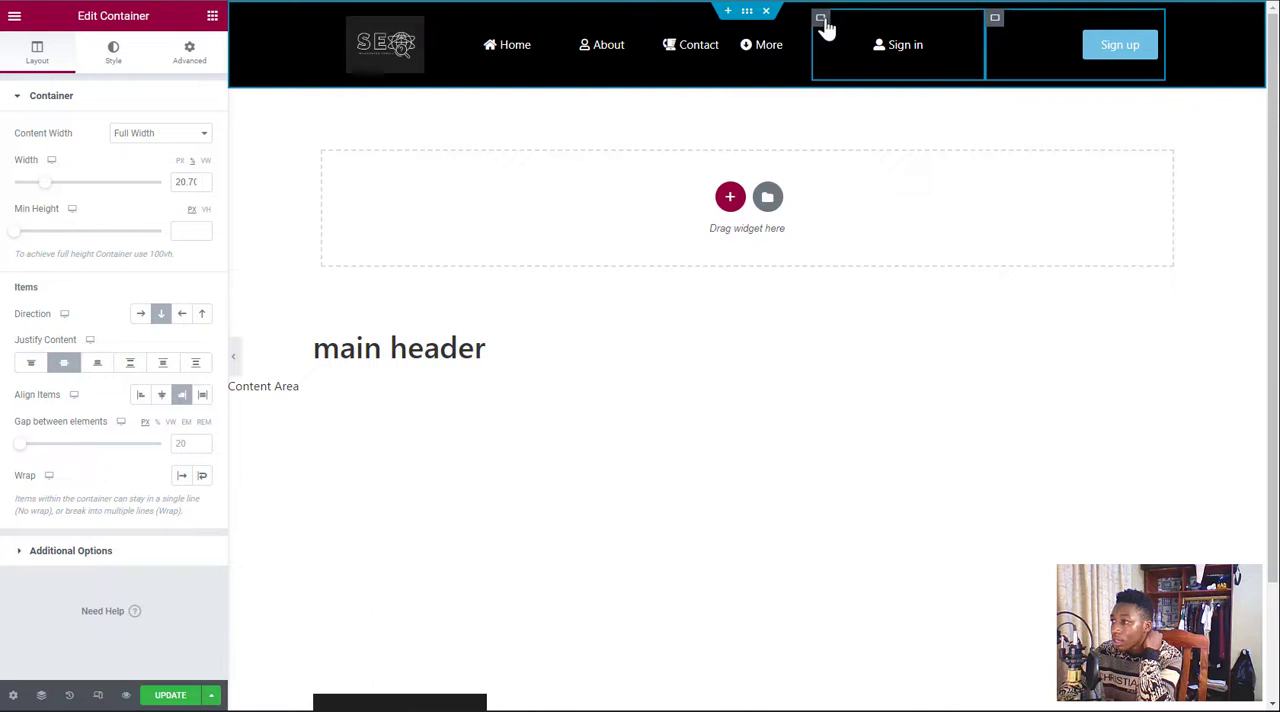
left_click(821, 20)
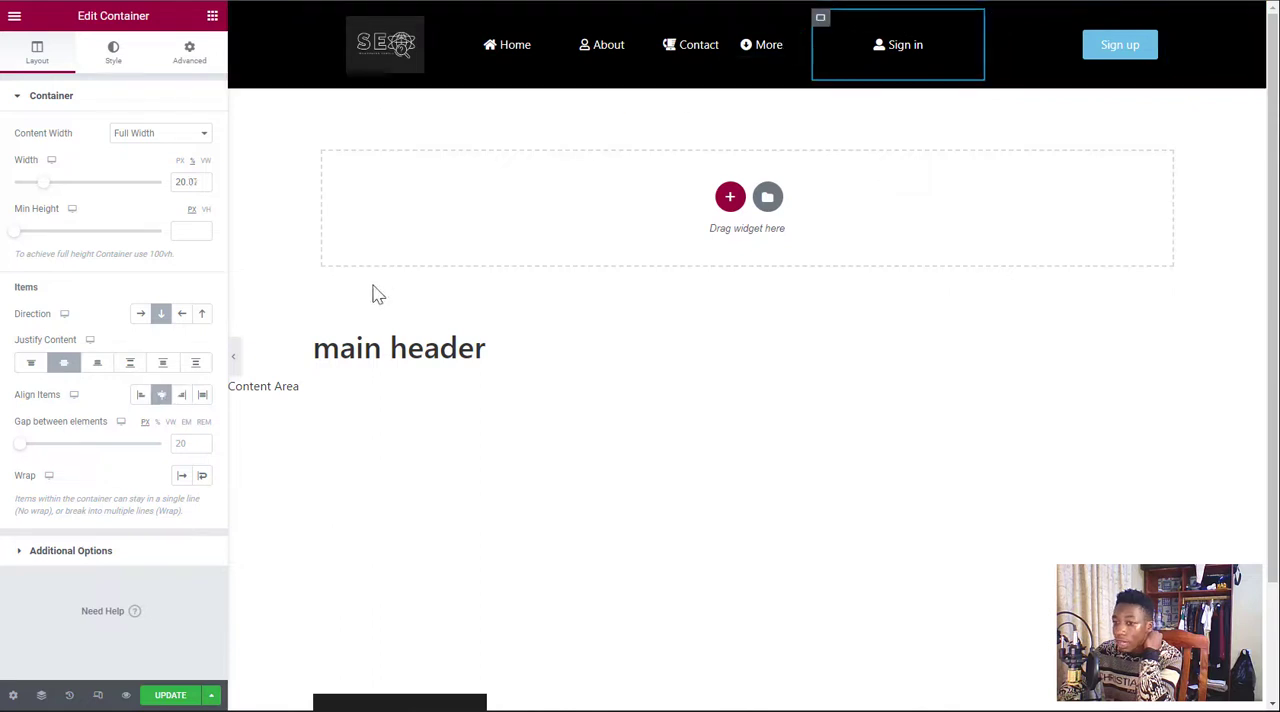
left_click(183, 397)
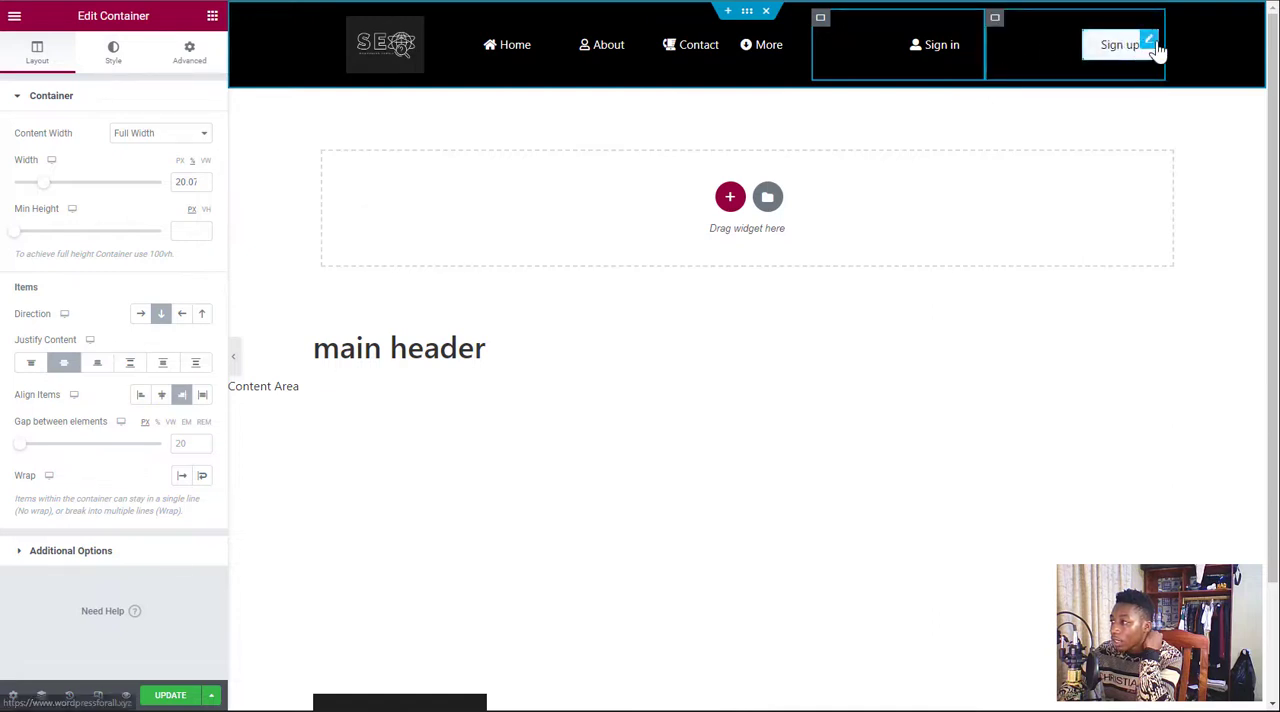
Narrow the Sign up container to fit its button, widen the More container to about 22%, and save the header
left_click_drag(1155, 40, 1113, 43)
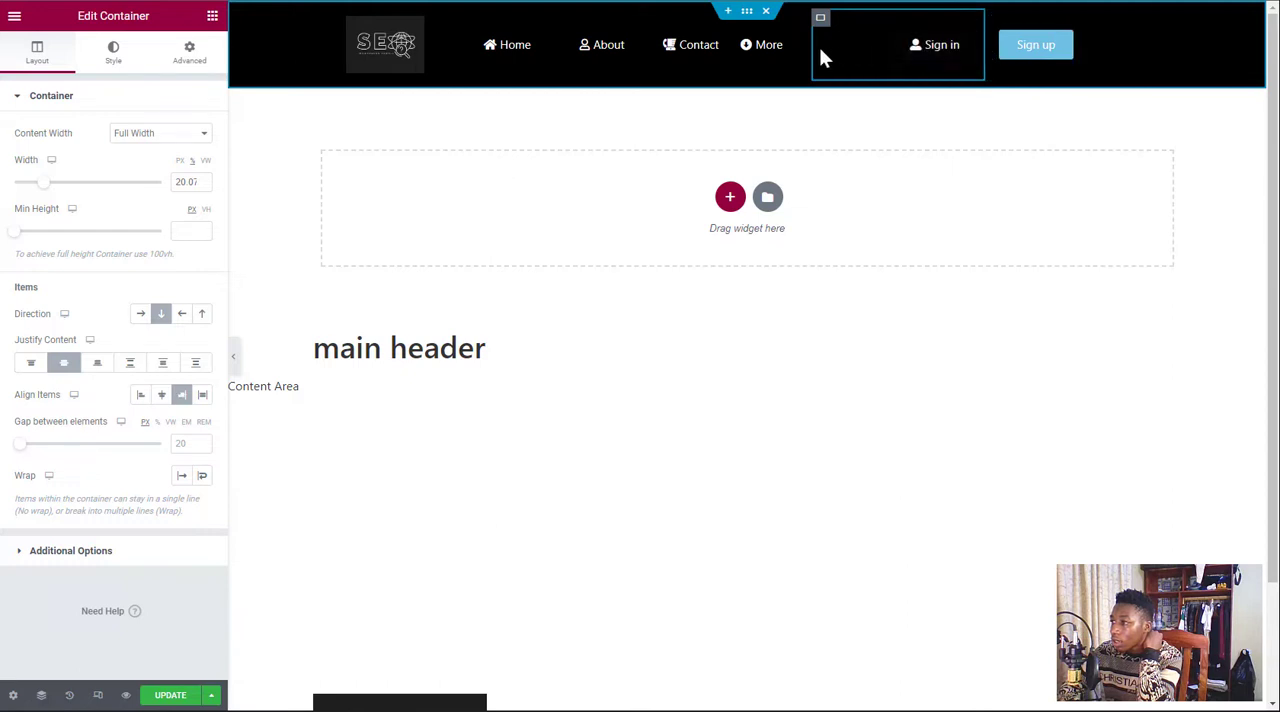
left_click_drag(814, 46, 955, 50)
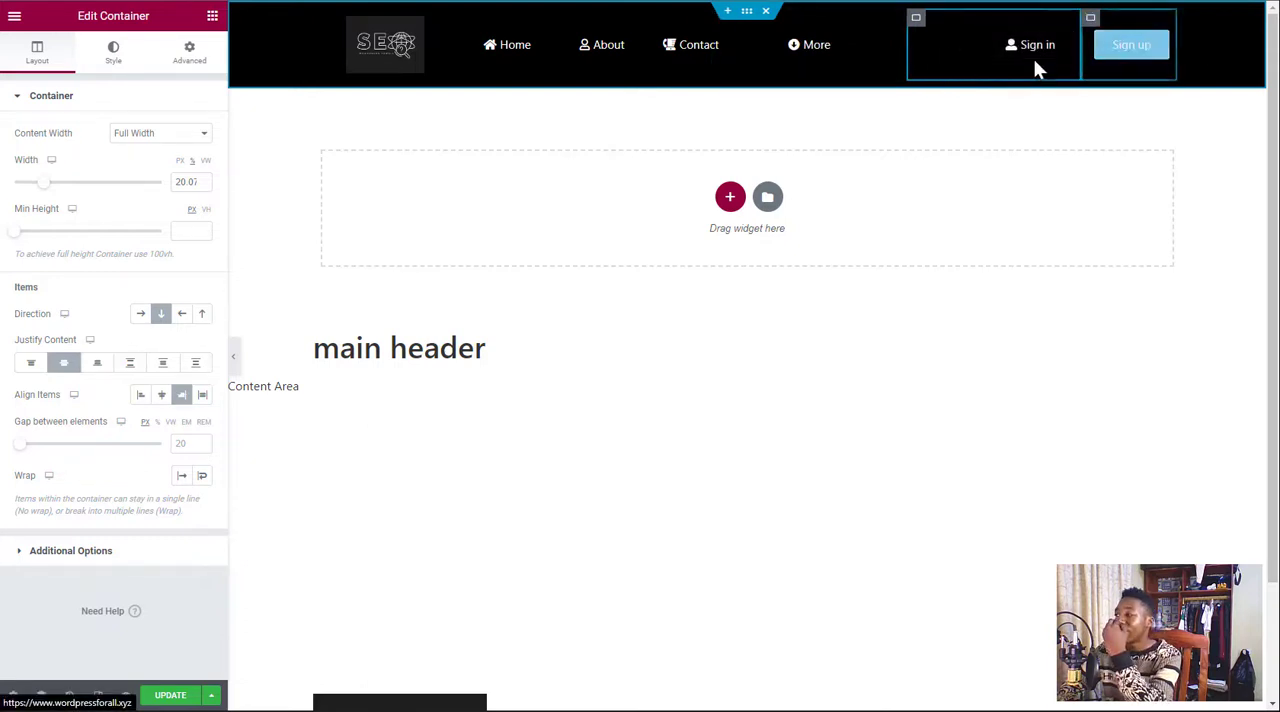
left_click(725, 48)
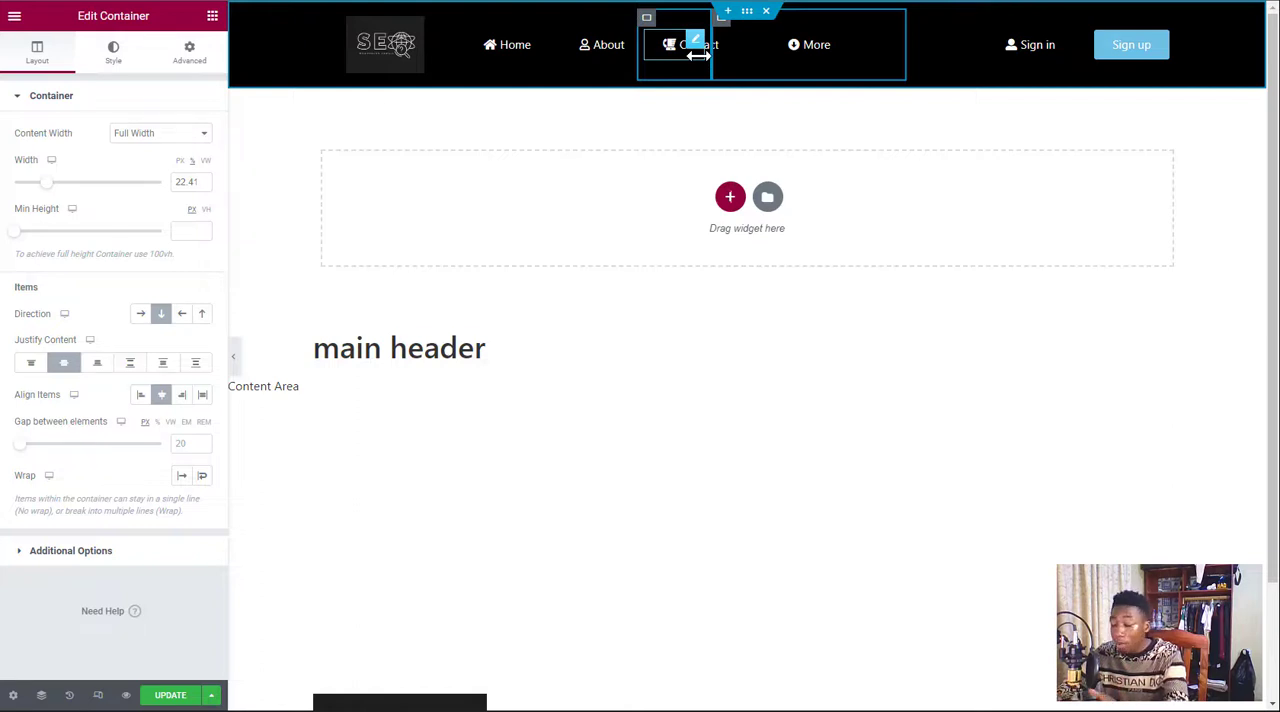
left_click(163, 697)
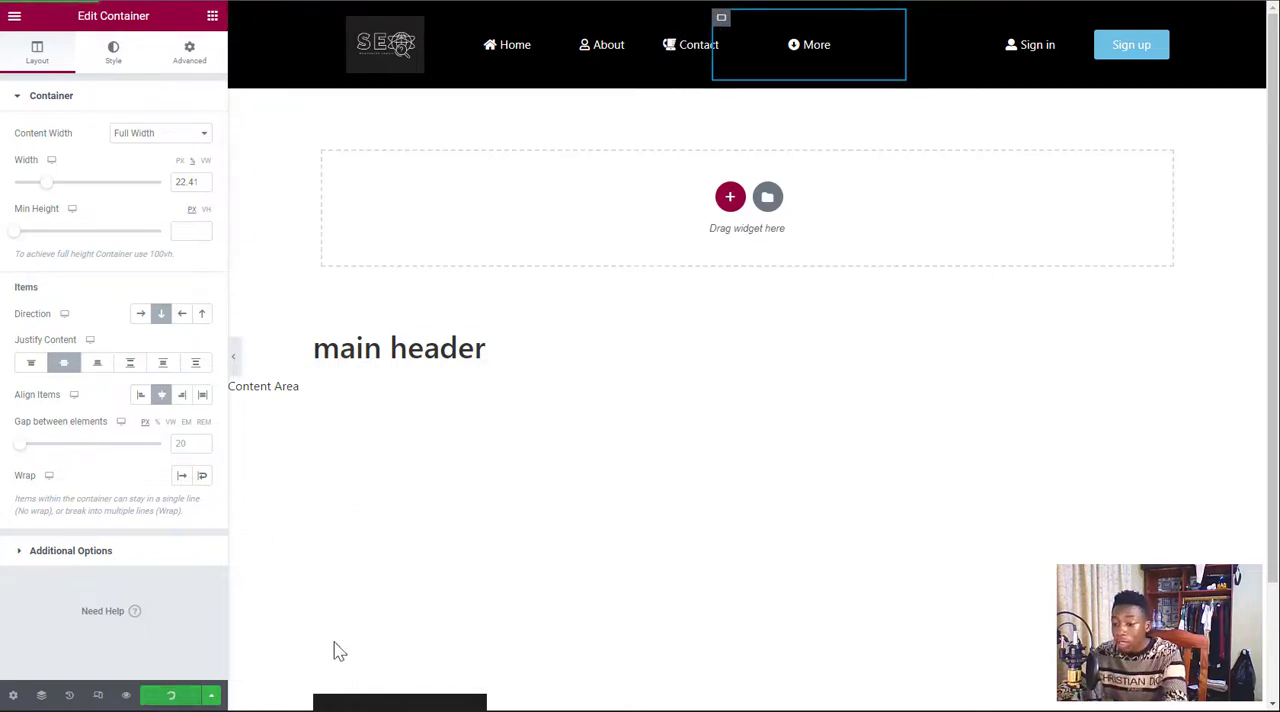